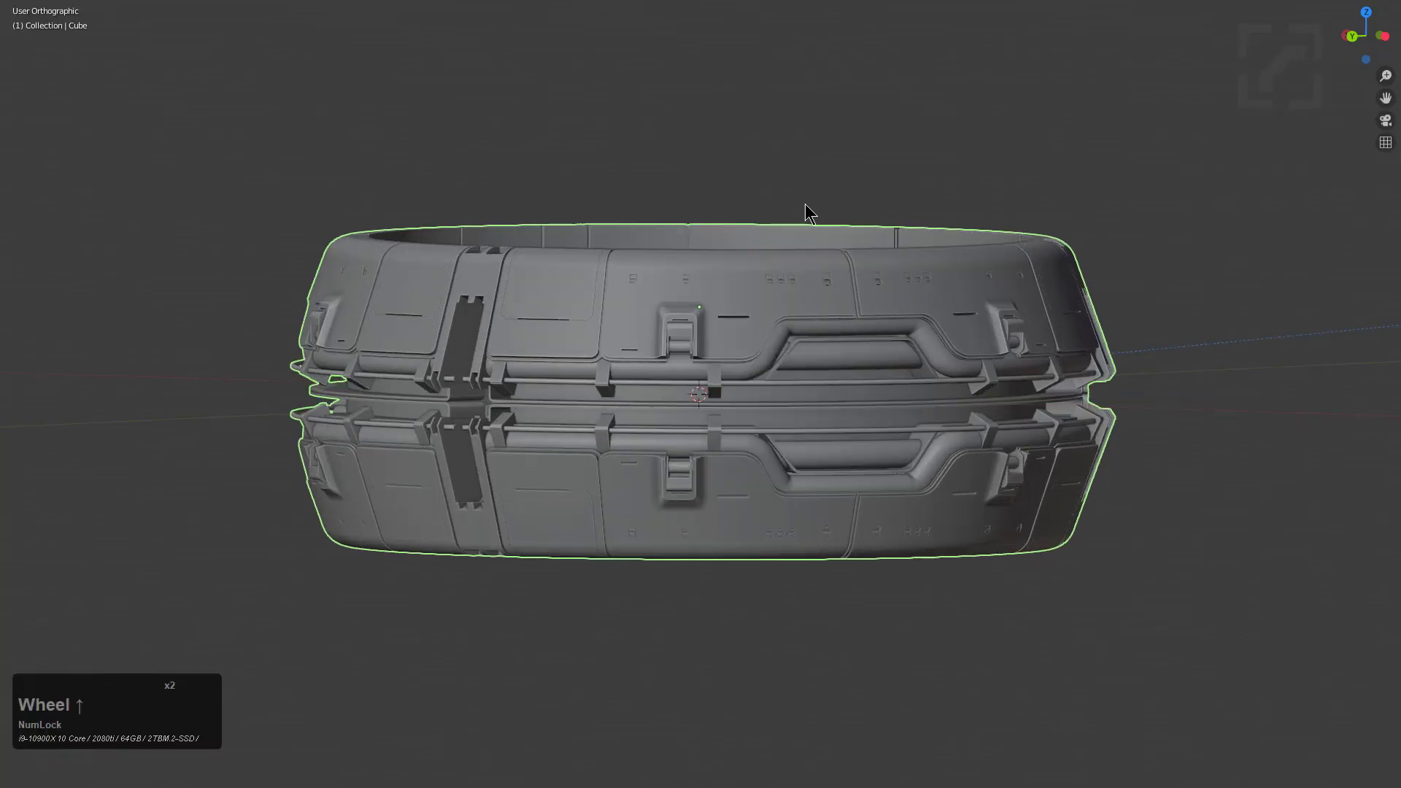
Step: In Edit Mode, select the two large linked center panels of the ring and add a blank material to them
key(KP_1)
key(Tab)
scroll(776, 219, up, 5)
mouse_move(776, 226)
shift+middle_down()
mouse_move(800, 318)
mouse_move(763, 240)
shift+middle_up()
scroll(799, 317, up, 1)
key(a)
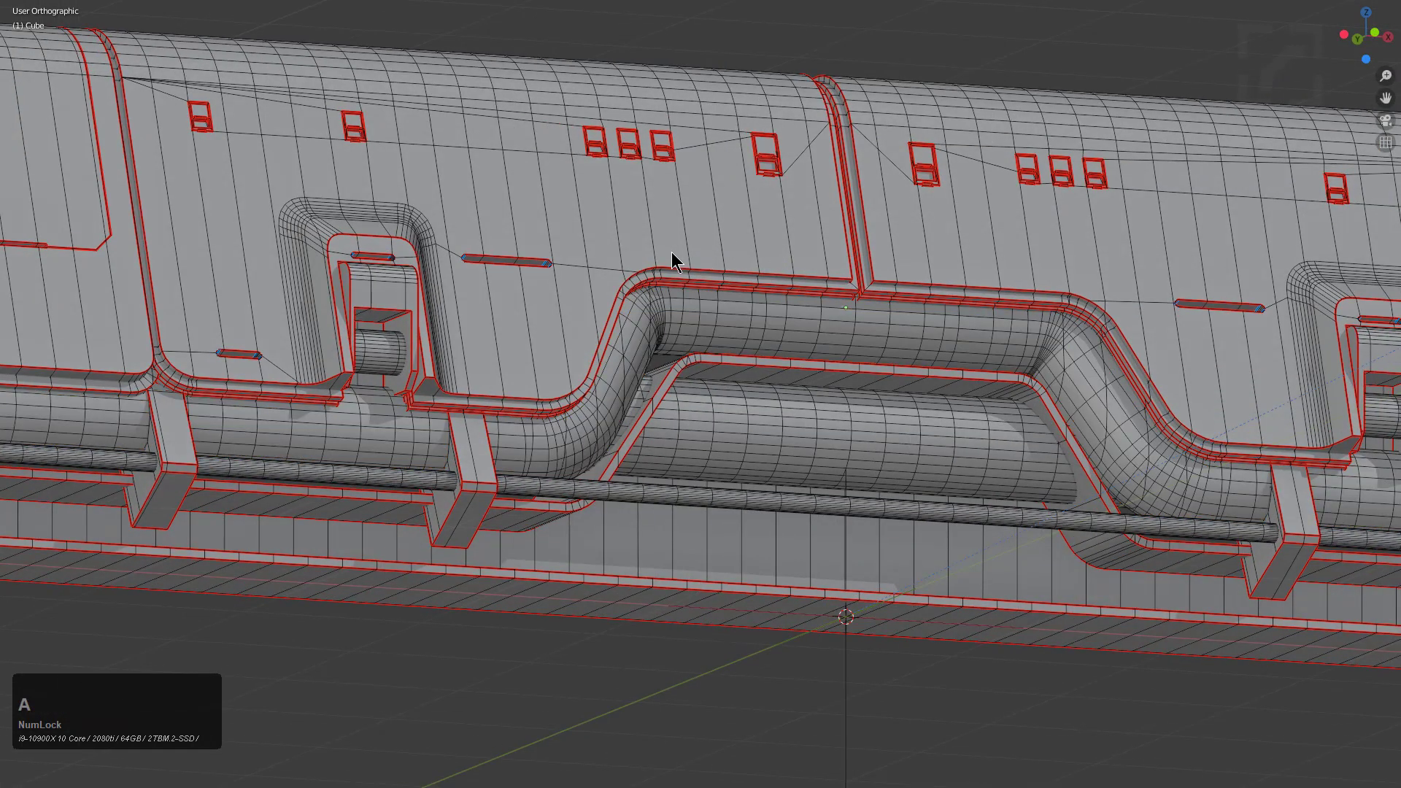
key(l)
key(l)
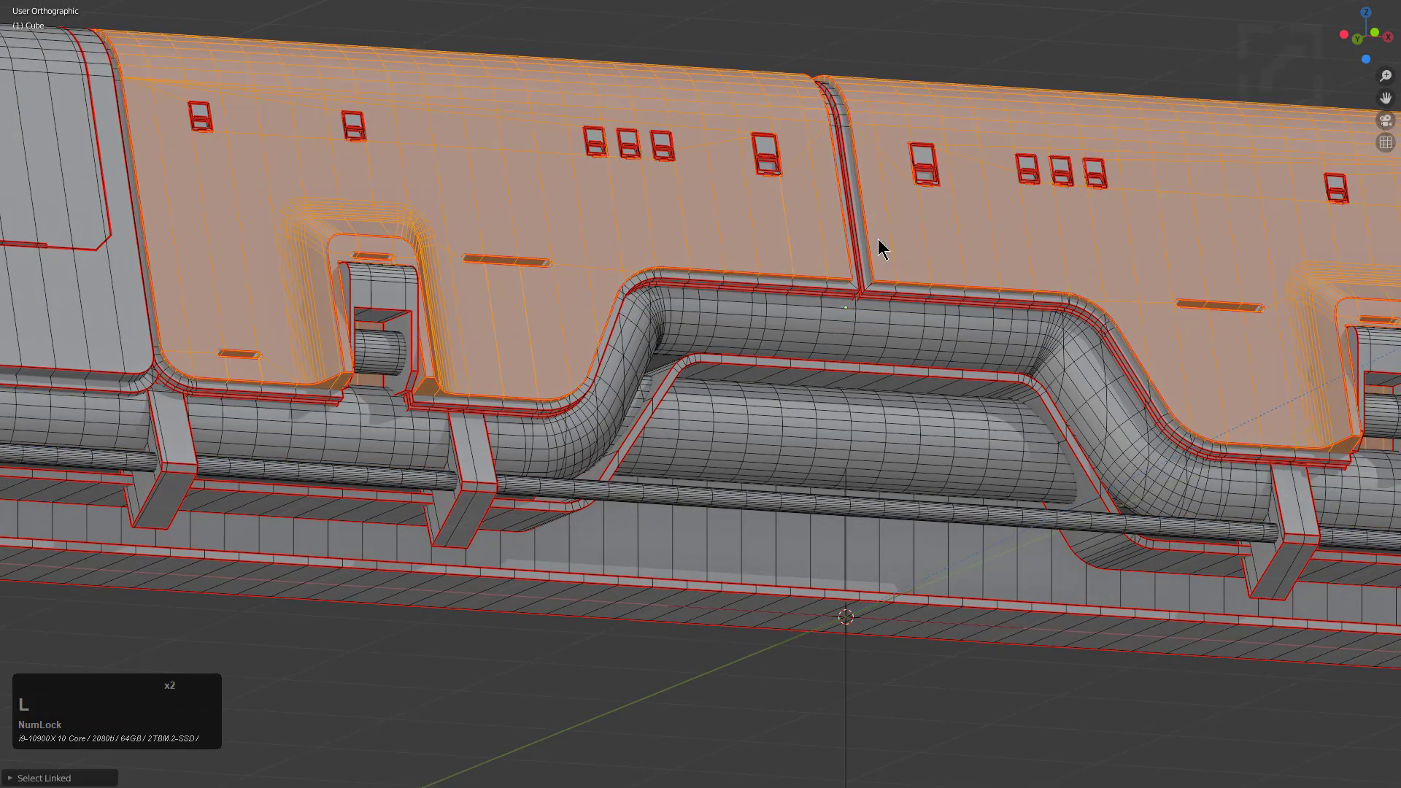
key(q)
mouse_move(859, 386)
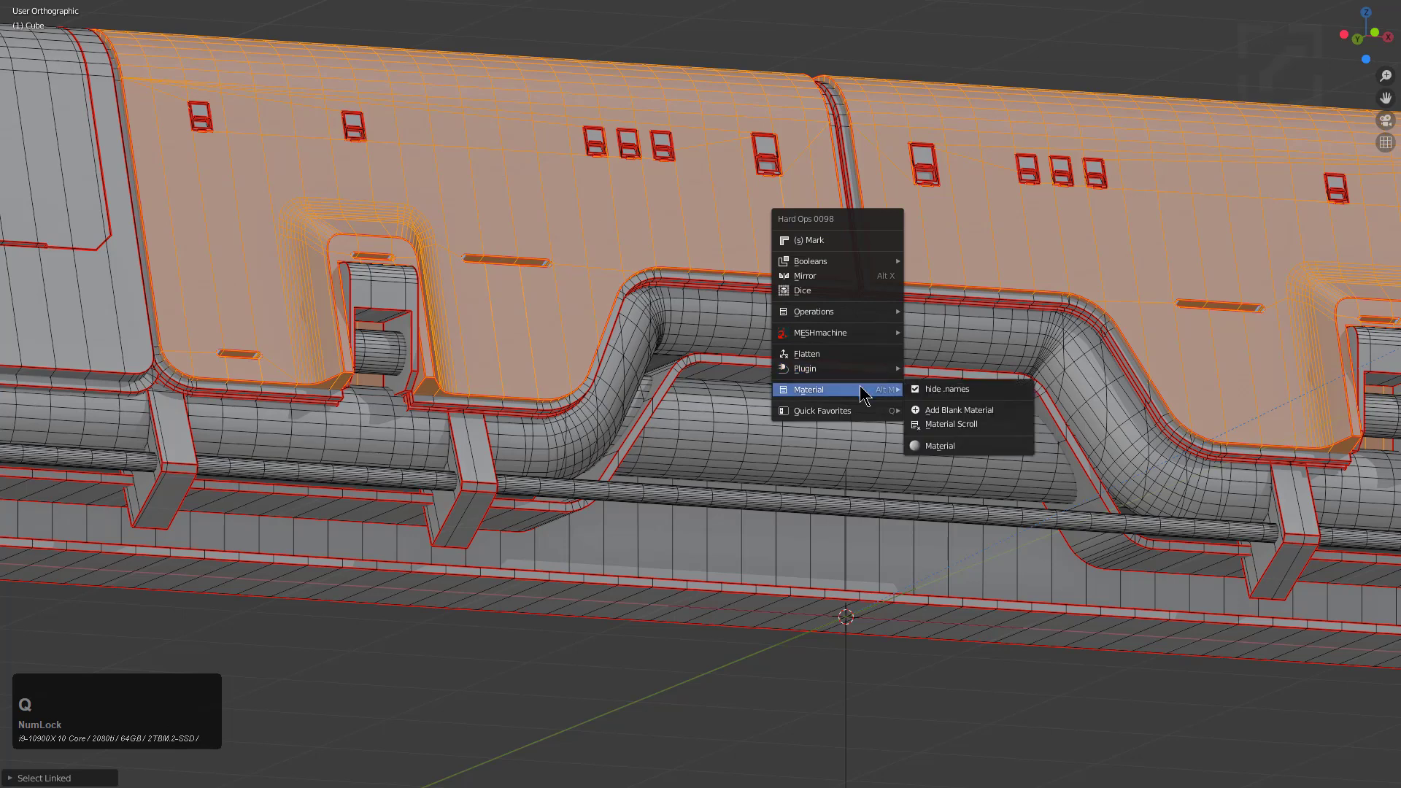
click(962, 412)
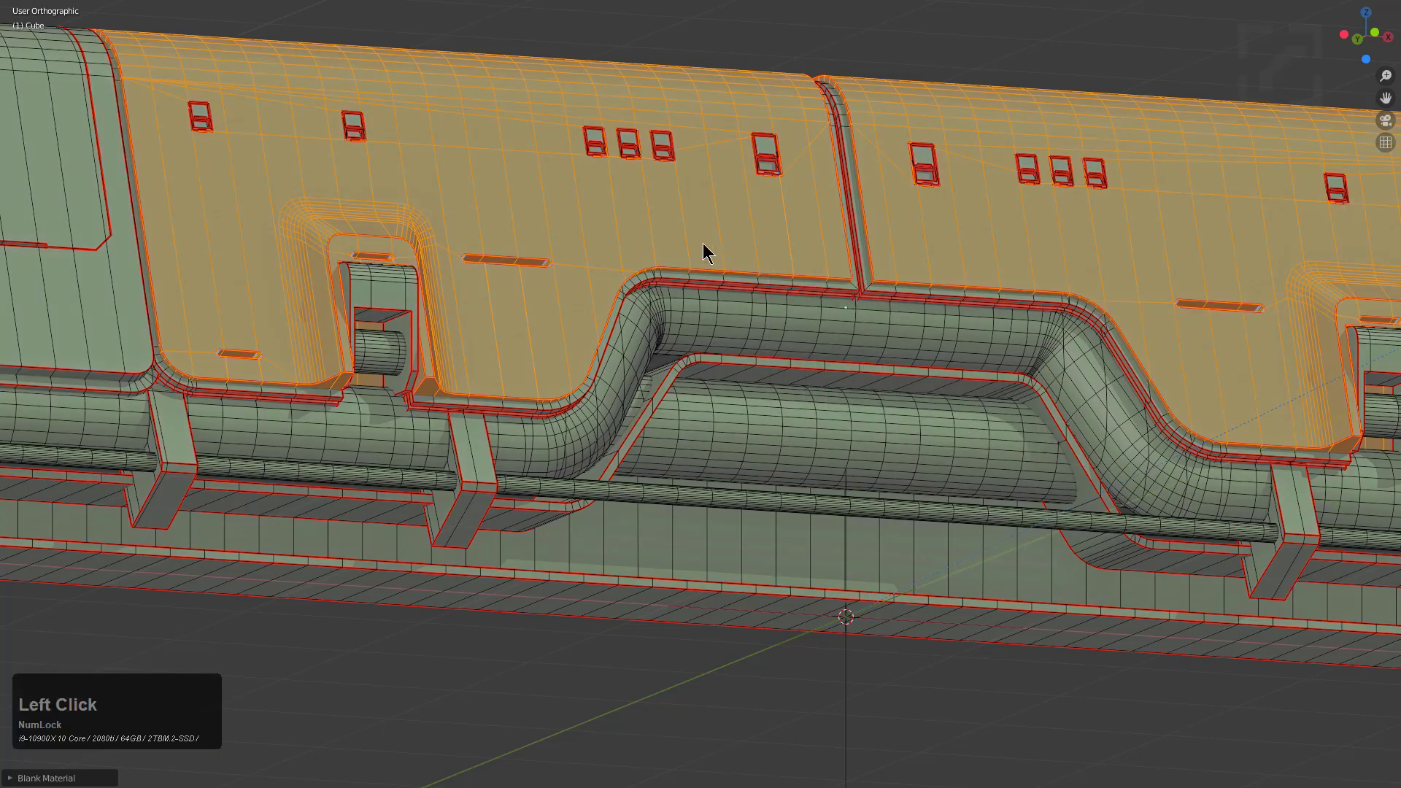
Step: Add another blank material to the two selected center panels so they differ from the rest of the ring
scroll(882, 236, up, 1)
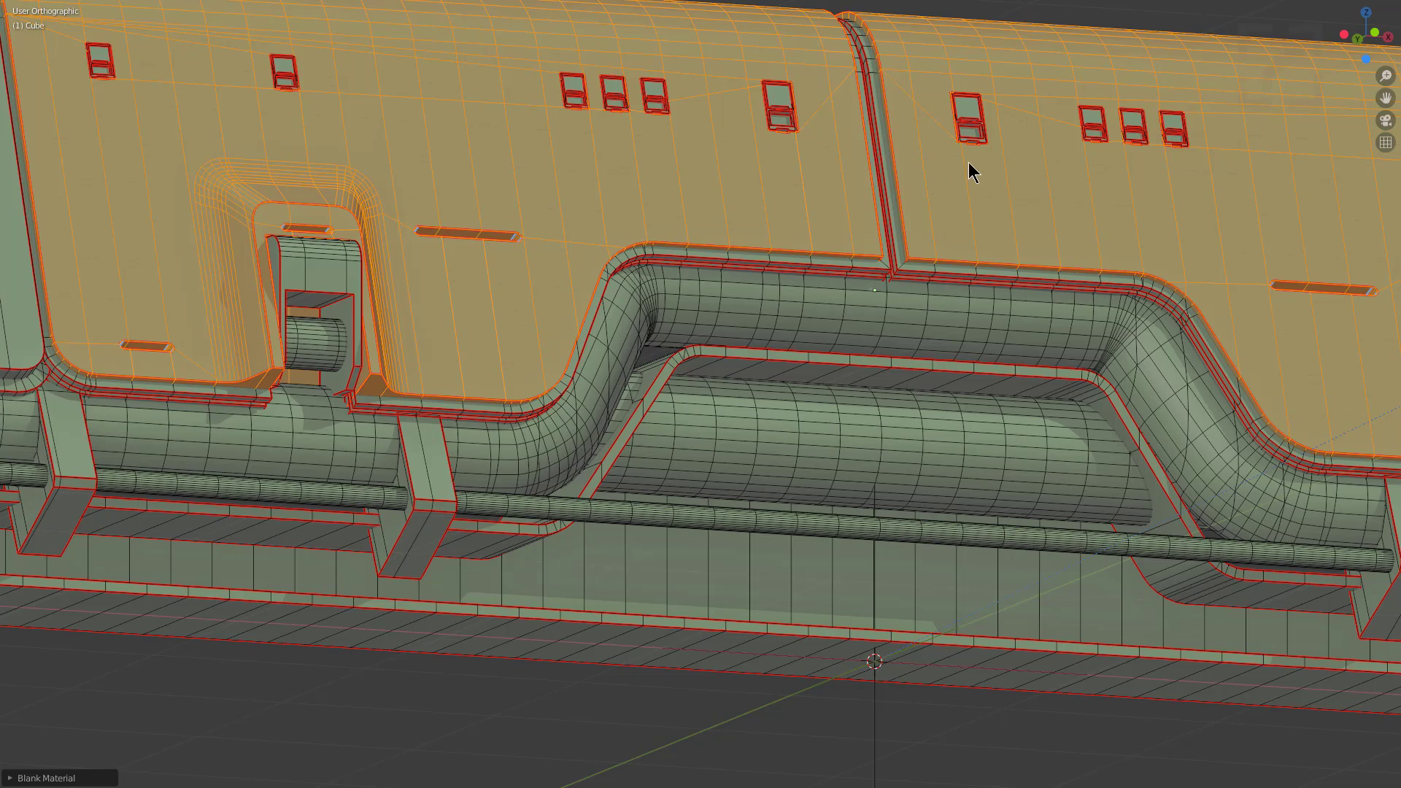
key(q)
mouse_move(949, 188)
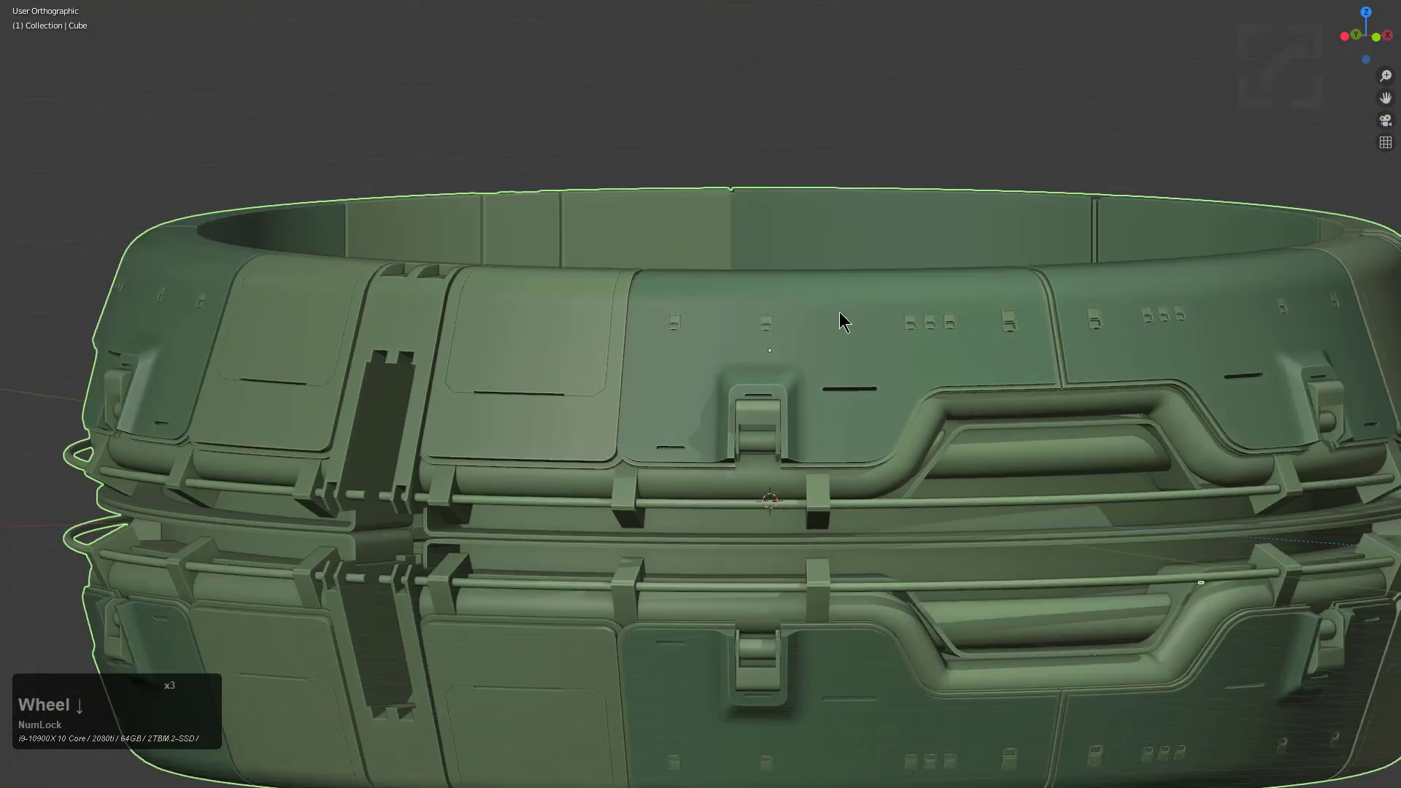
Step: Select only the linked frames around the inset panels on both sides of the center section and give them a blank material
key(Tab)
scroll(615, 302, up, 2)
key(alt+a)
key(l)
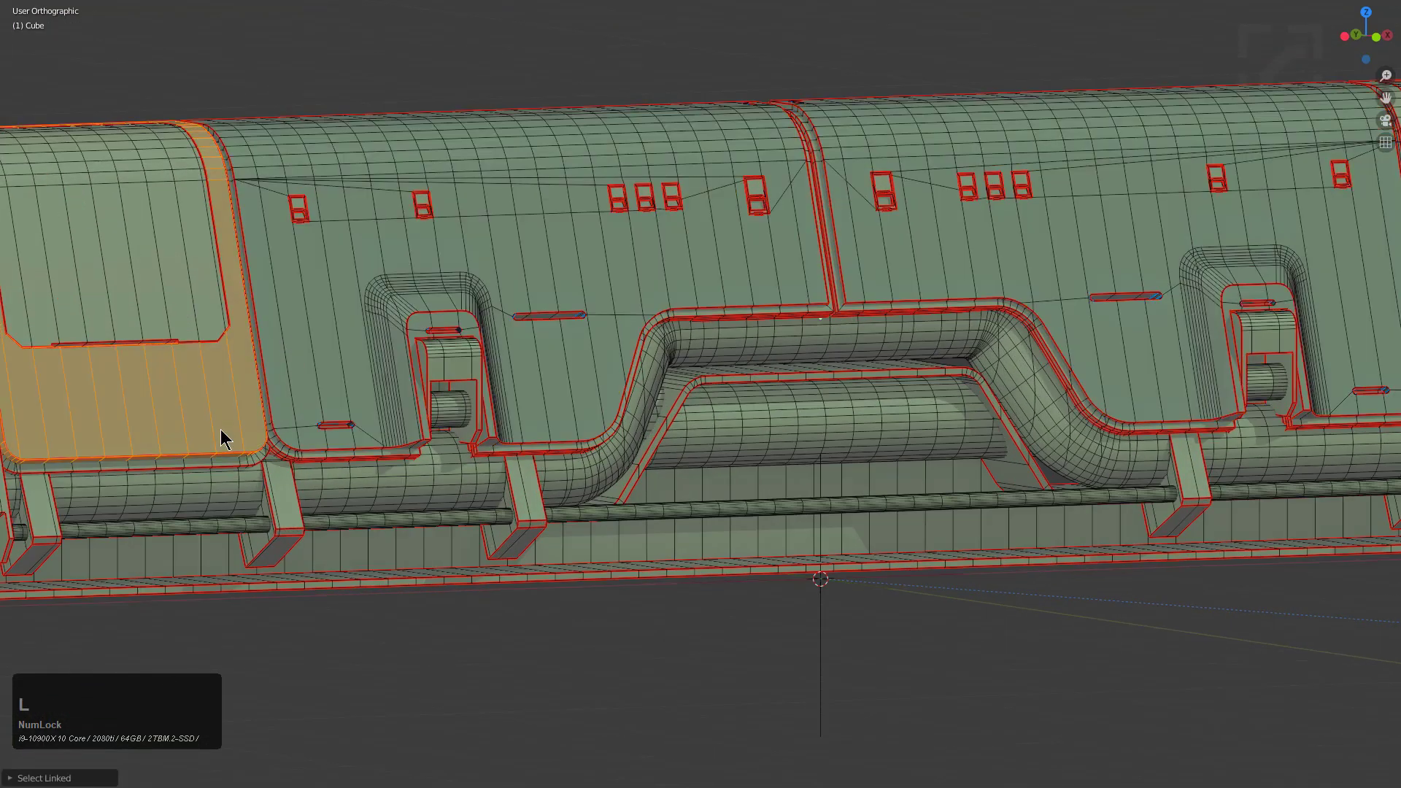
scroll(1258, 342, down, 2)
key(l)
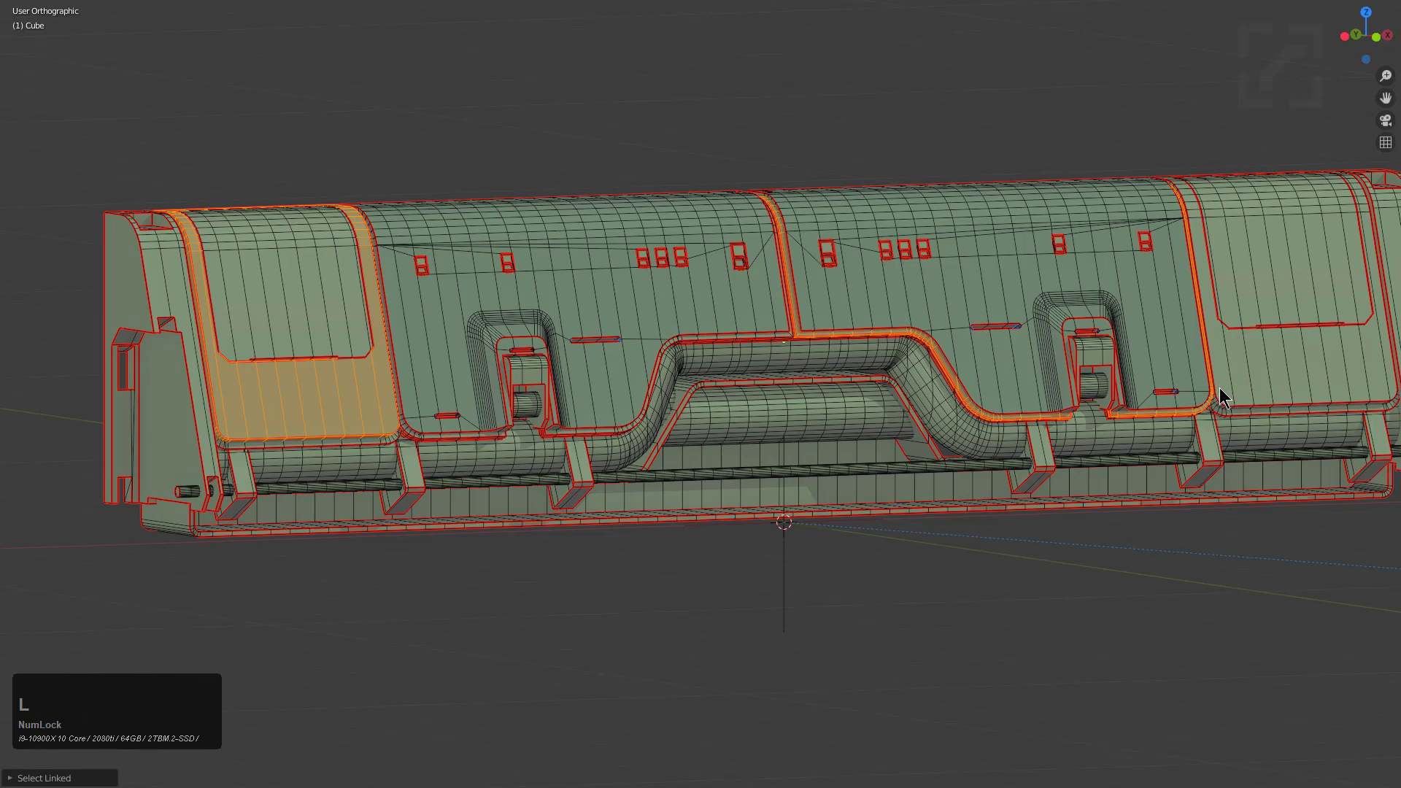
key(ctrl+z)
key(l)
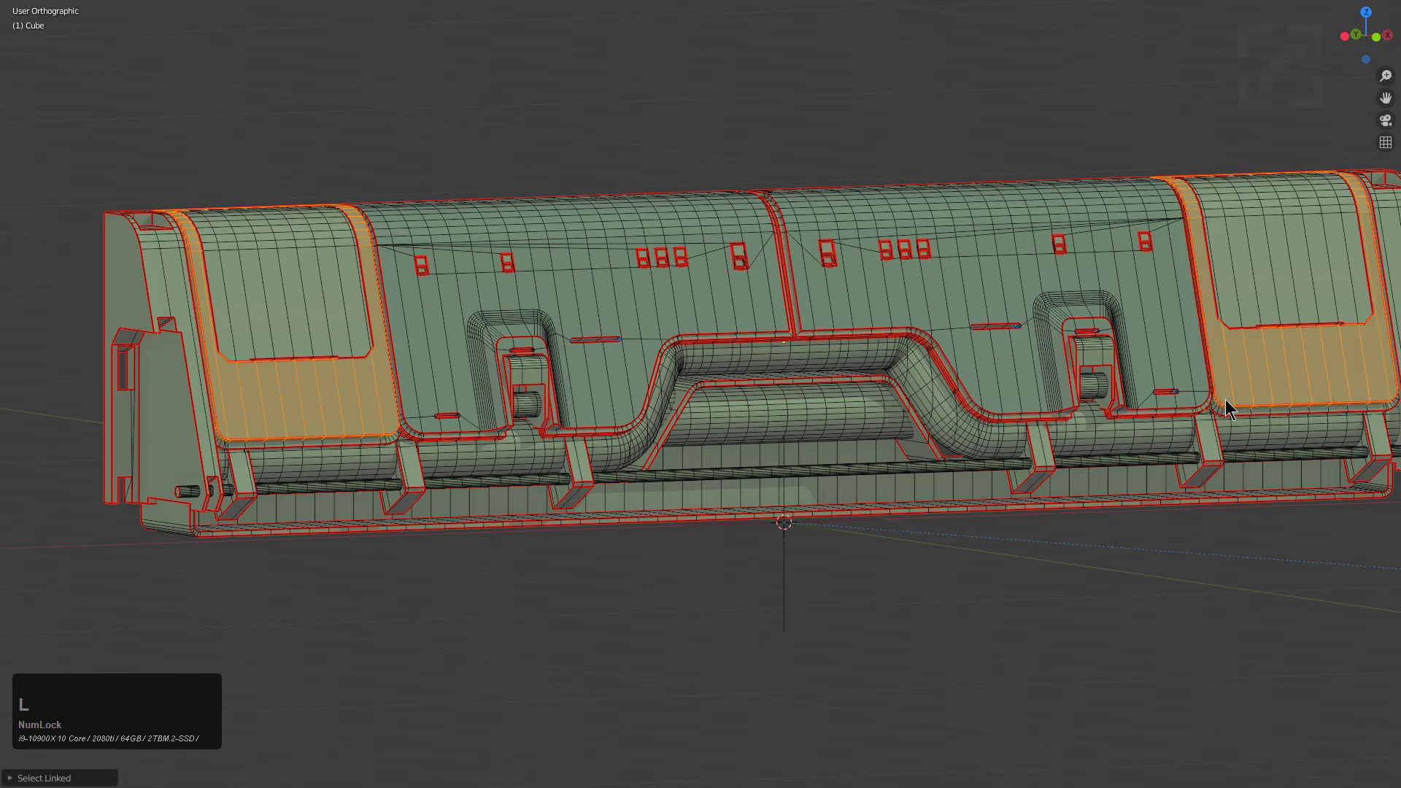
key(q)
mouse_move(1224, 400)
click(1286, 430)
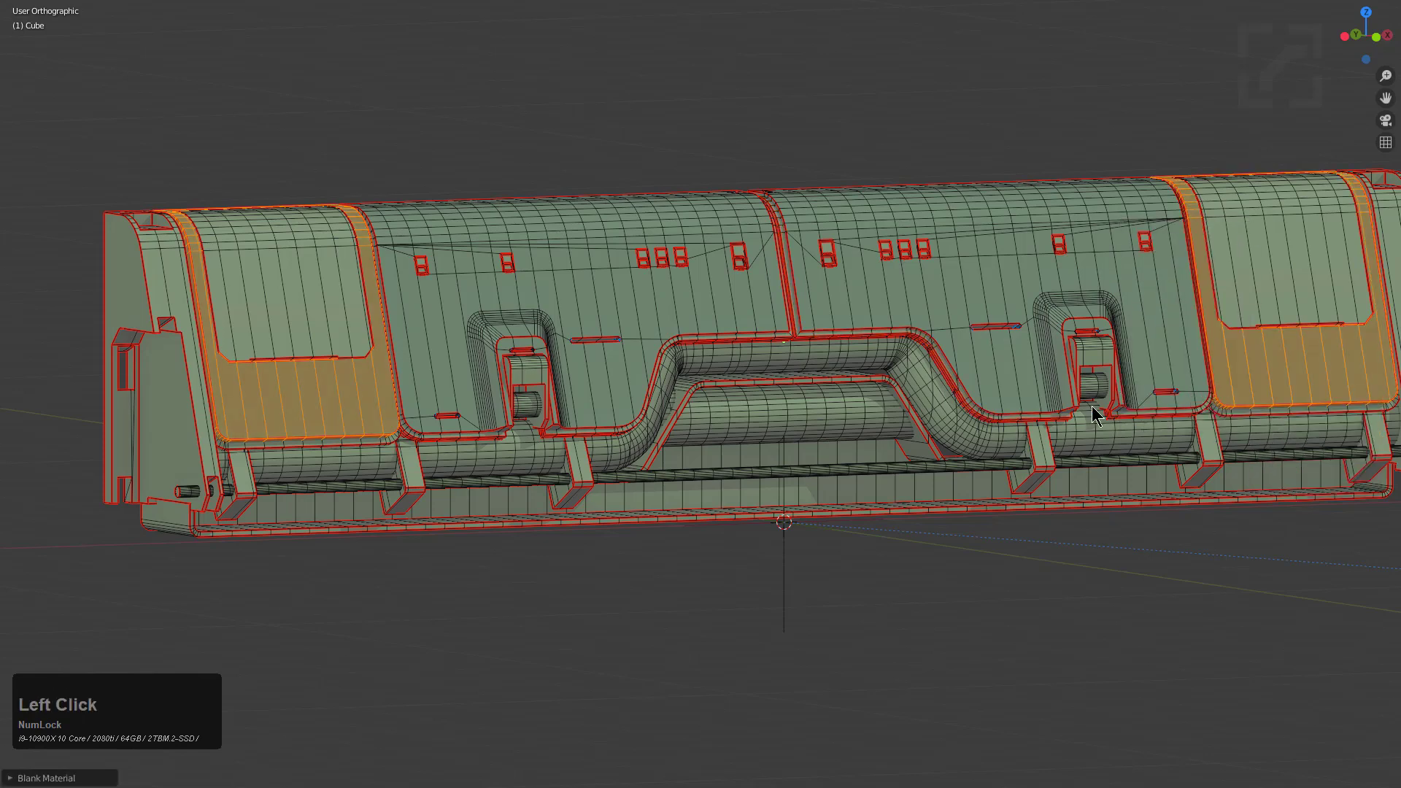
Step: Replace the selection with the narrow seam strips bordering the panels and assign them a new blank material
key(a)
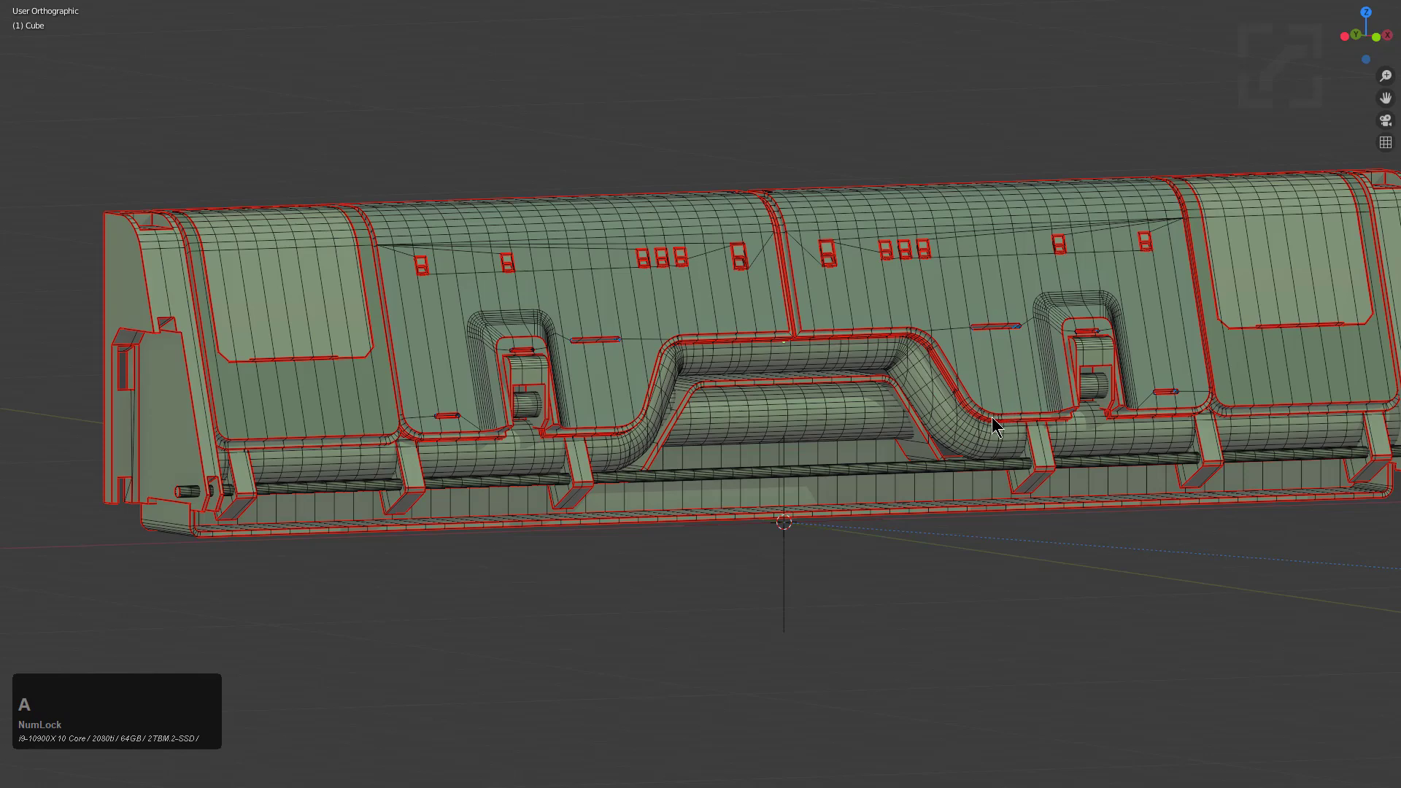
key(l)
key(l)
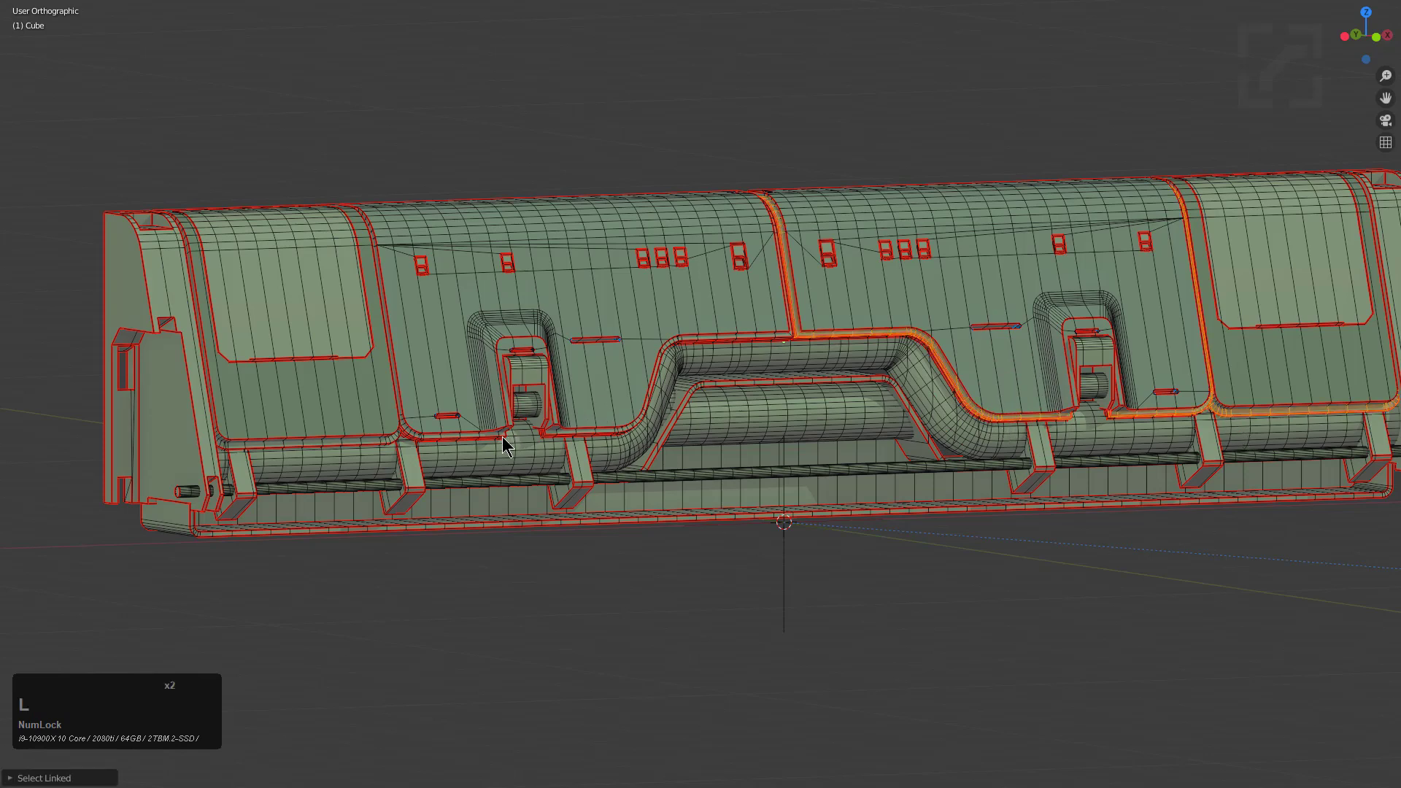
key(l)
key(q)
mouse_move(690, 403)
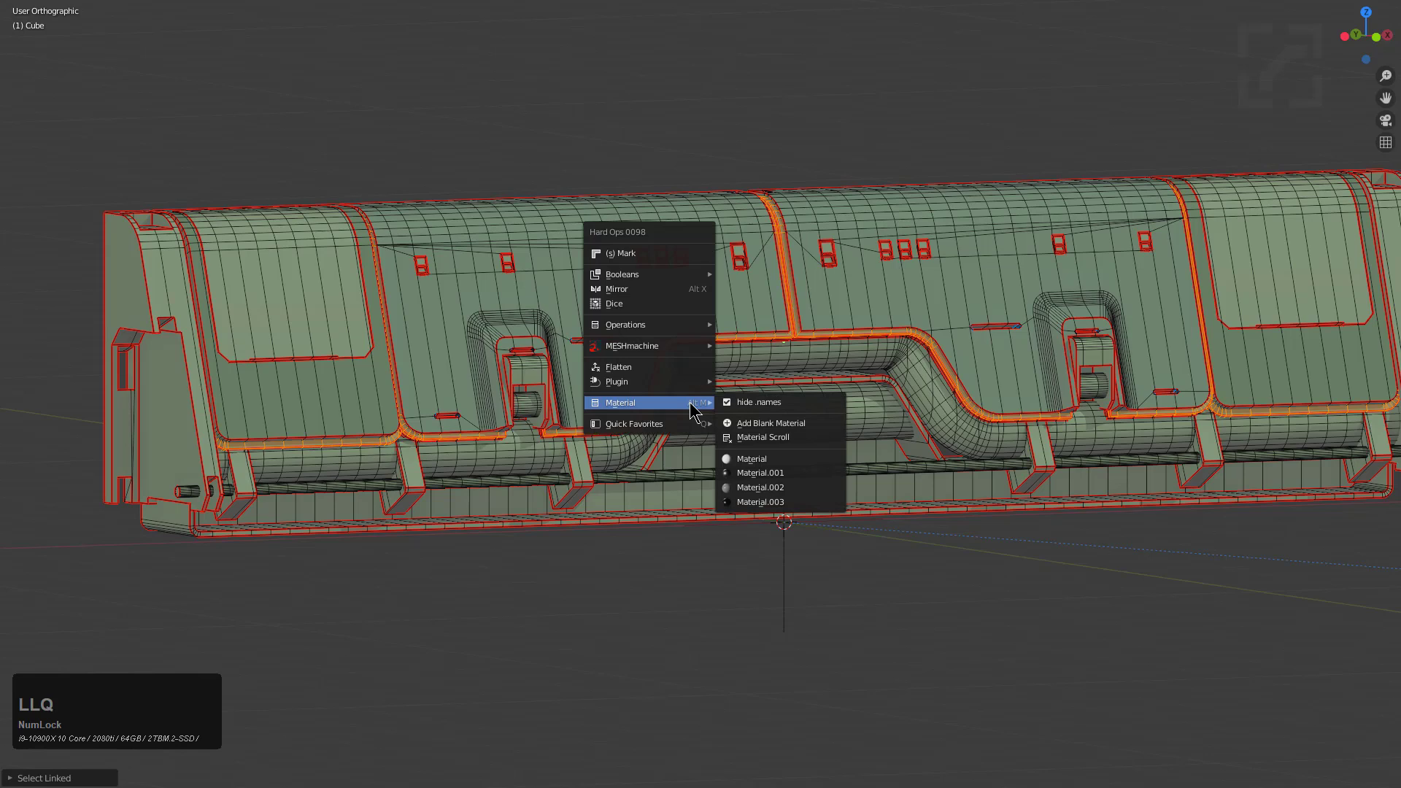
click(764, 426)
key(Tab)
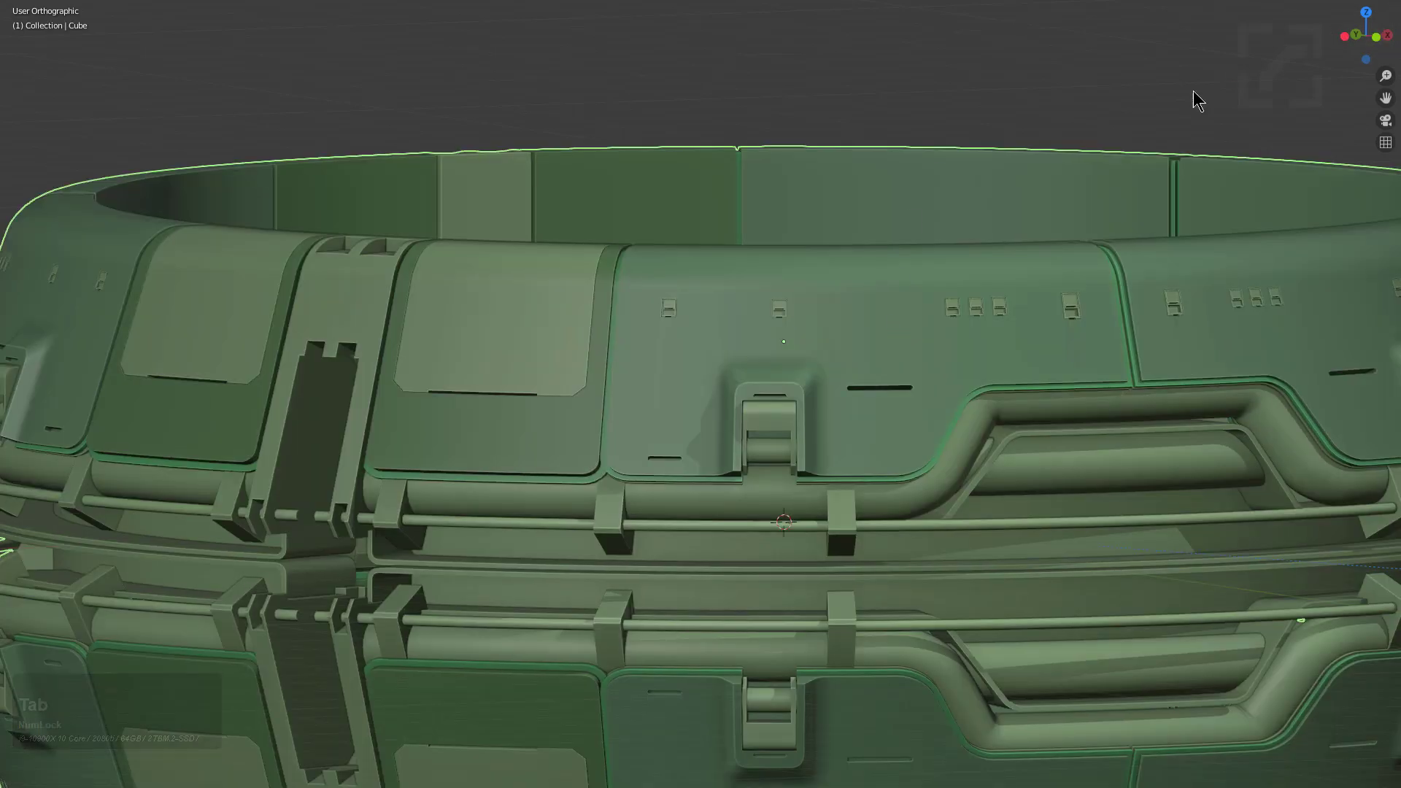
key(ctrl)
scroll(1193, 90, down, 3)
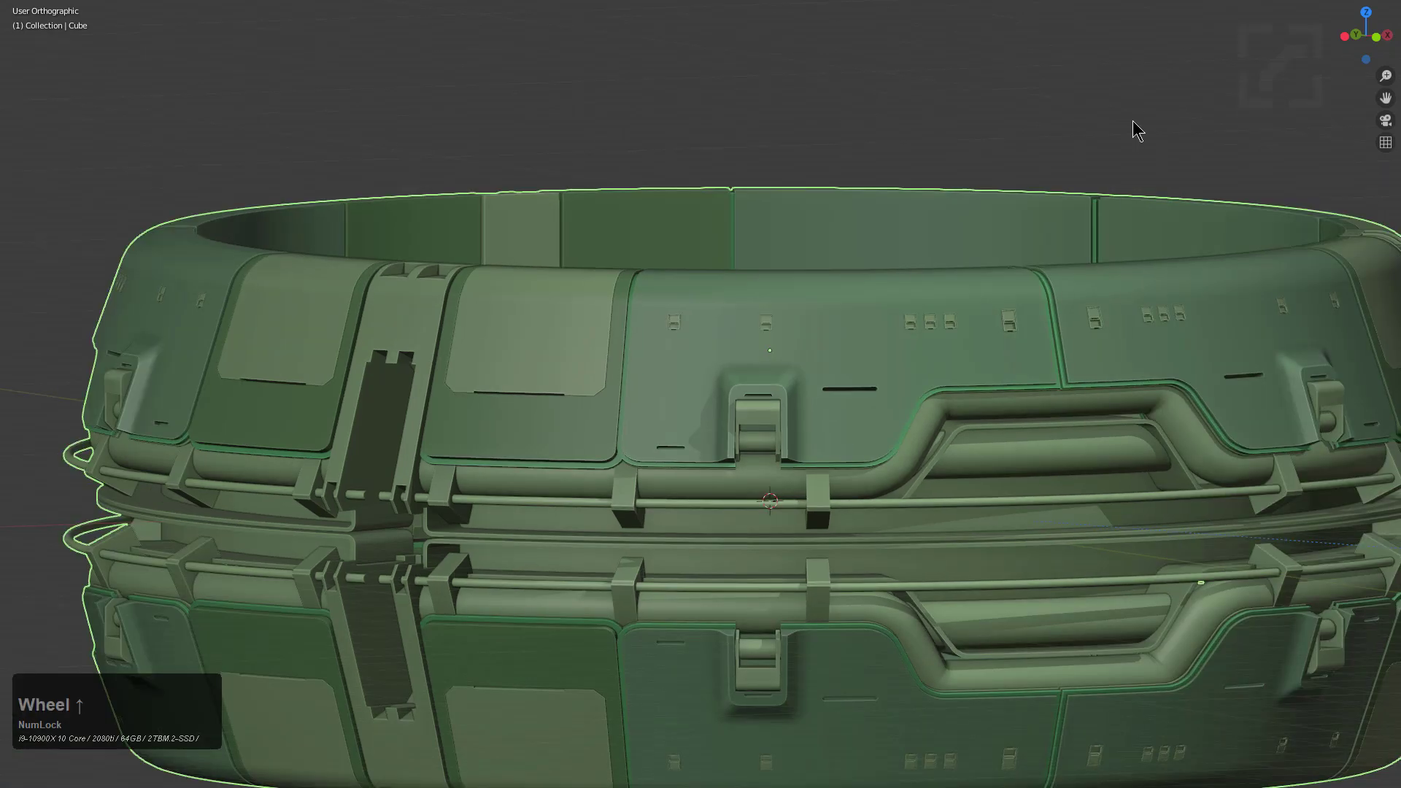
Step: Restore the full window layout and display the ring in material preview shading
key(ctrl+space)
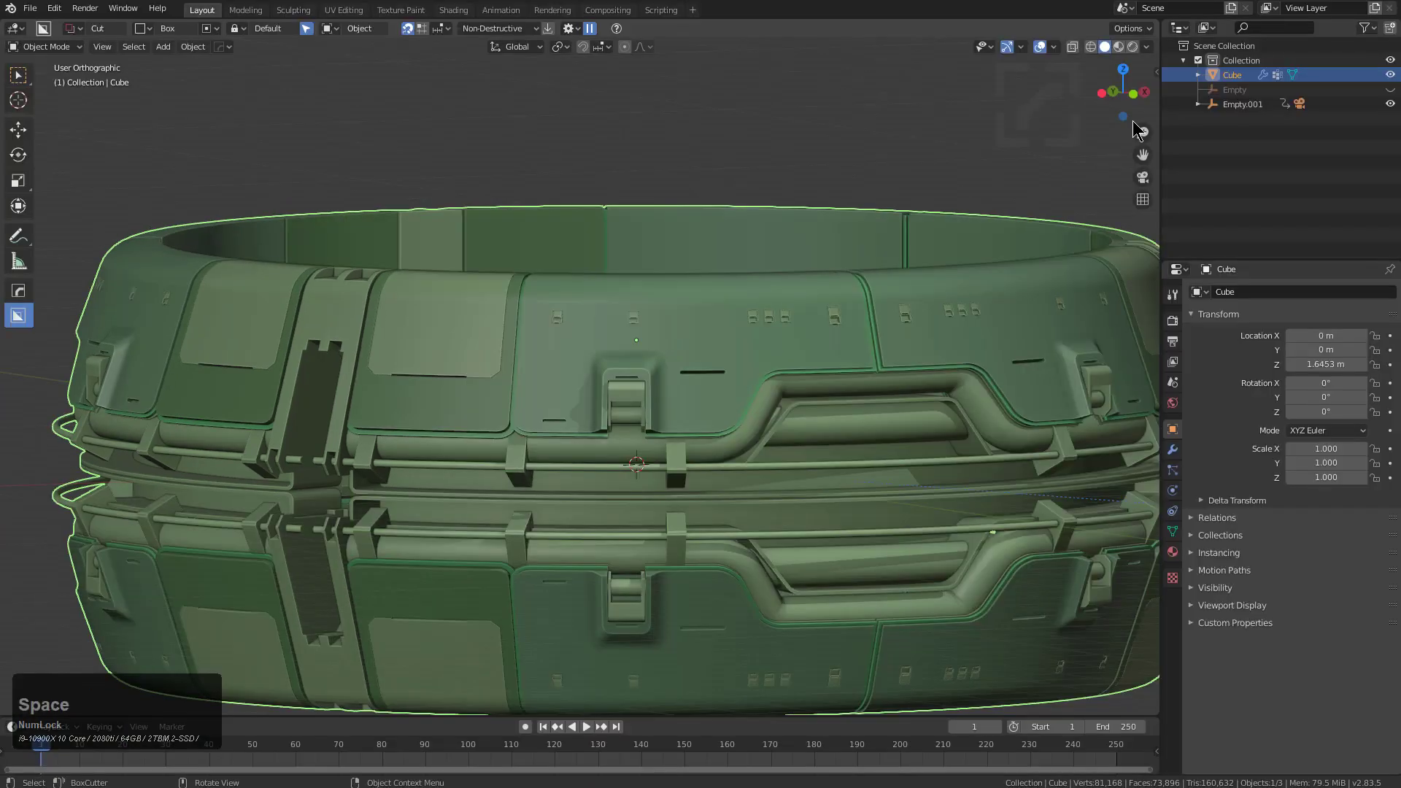
click(1118, 47)
mouse_move(932, 235)
middle_down()
mouse_move(772, 234)
mouse_move(776, 272)
mouse_move(751, 254)
middle_up()
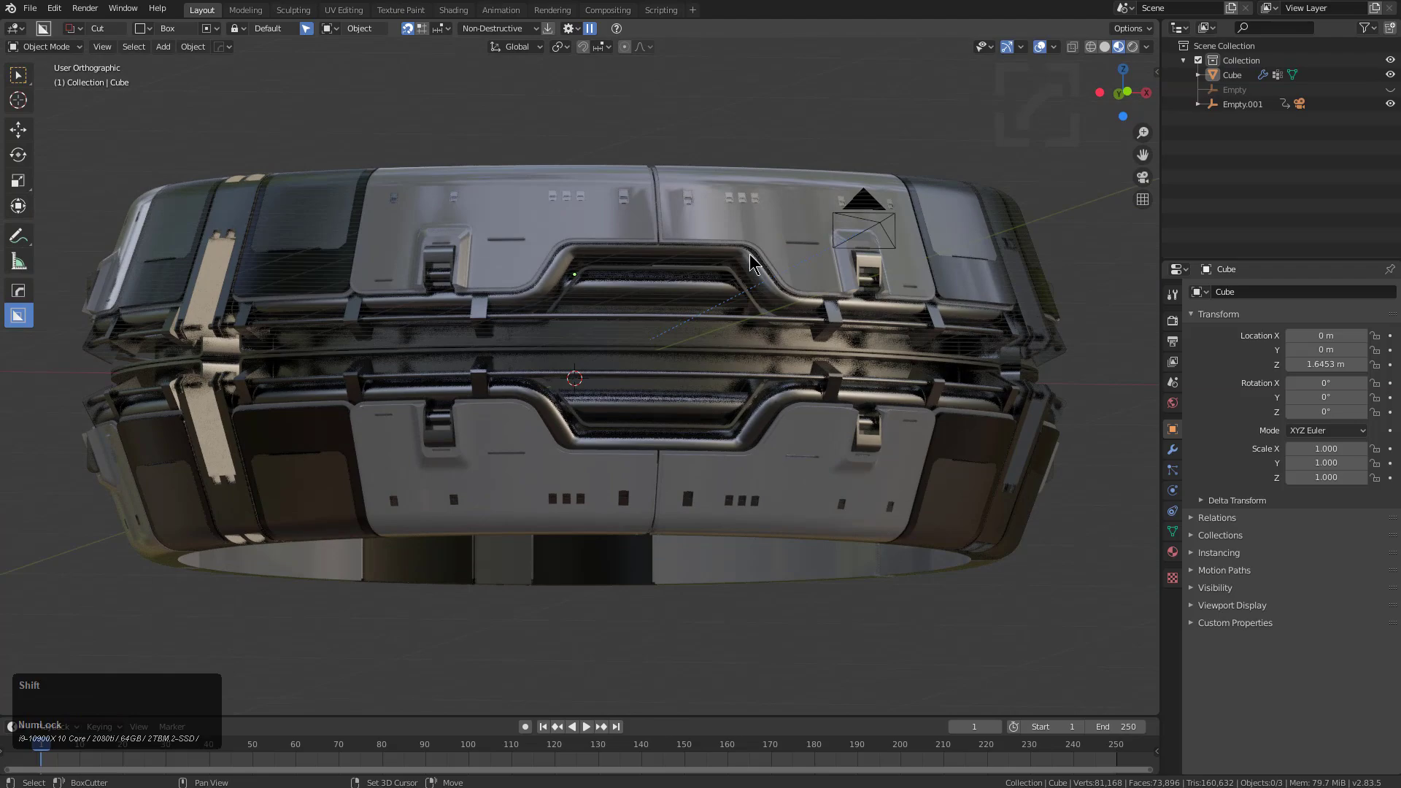
Step: Play the animation in the camera view to check the materials on the moving ring, and stop it
key(space)
key(KP_0)
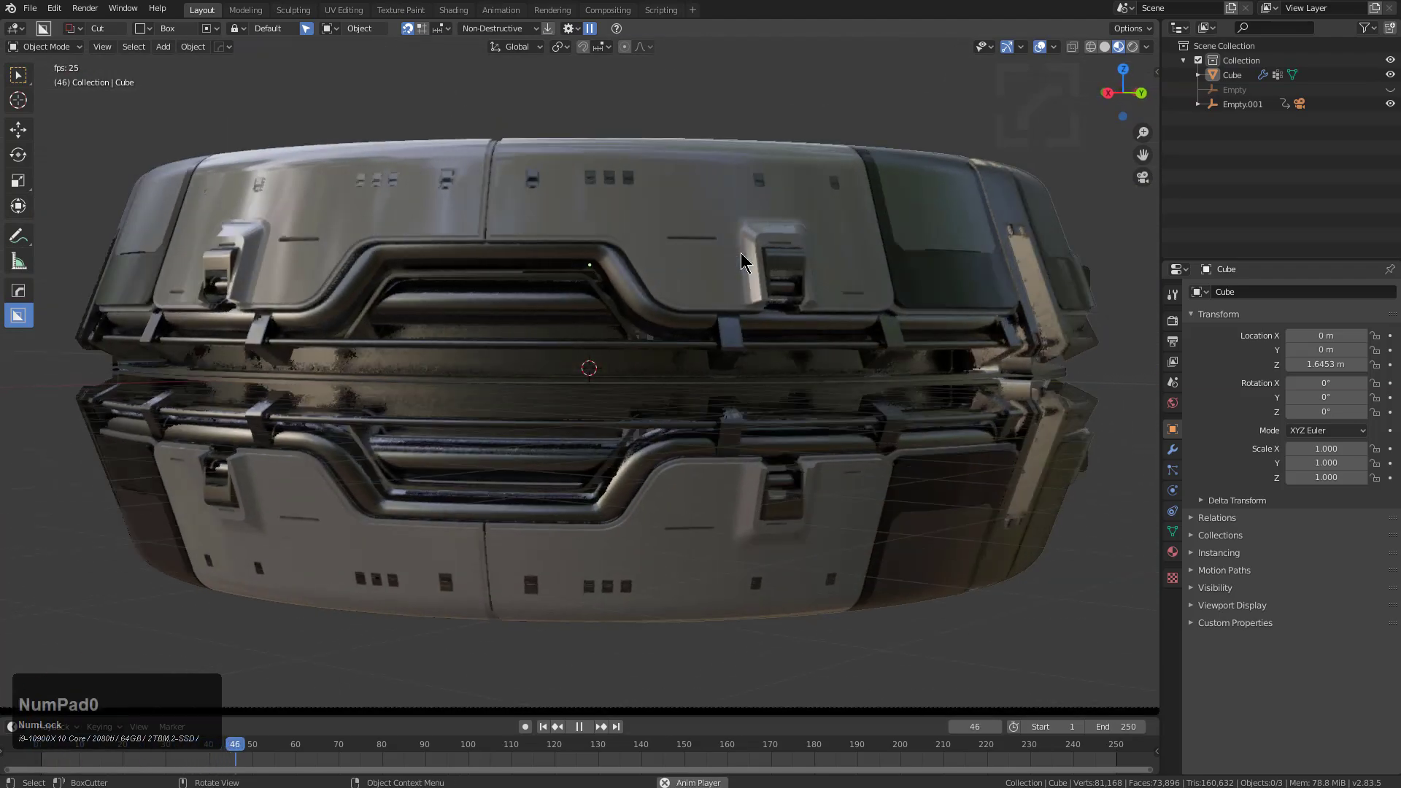
key(Escape)
Step: Select the ring object and open its mesh for editing around the recessed handle
middle_drag(717, 247, 690, 267)
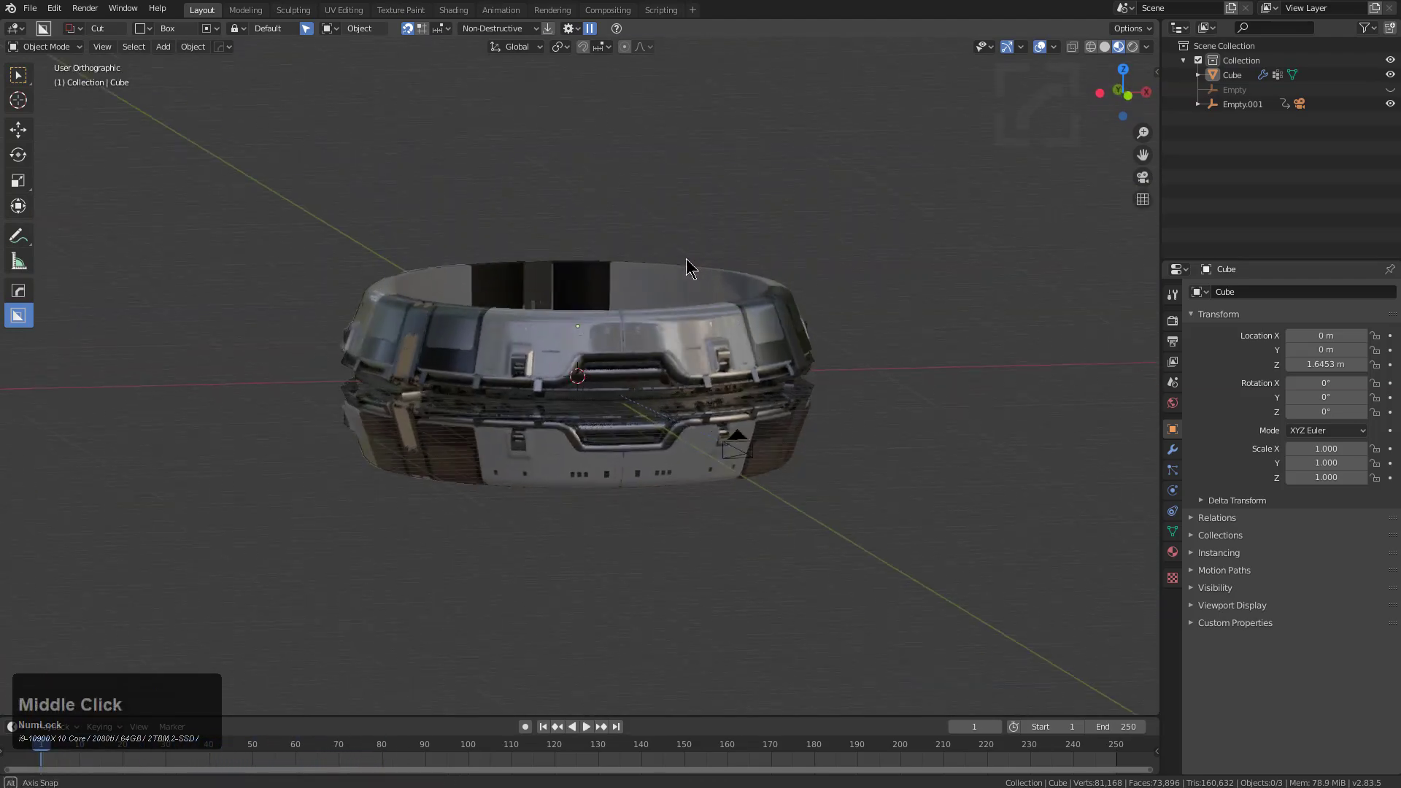
scroll(686, 307, up, 3)
click(664, 346)
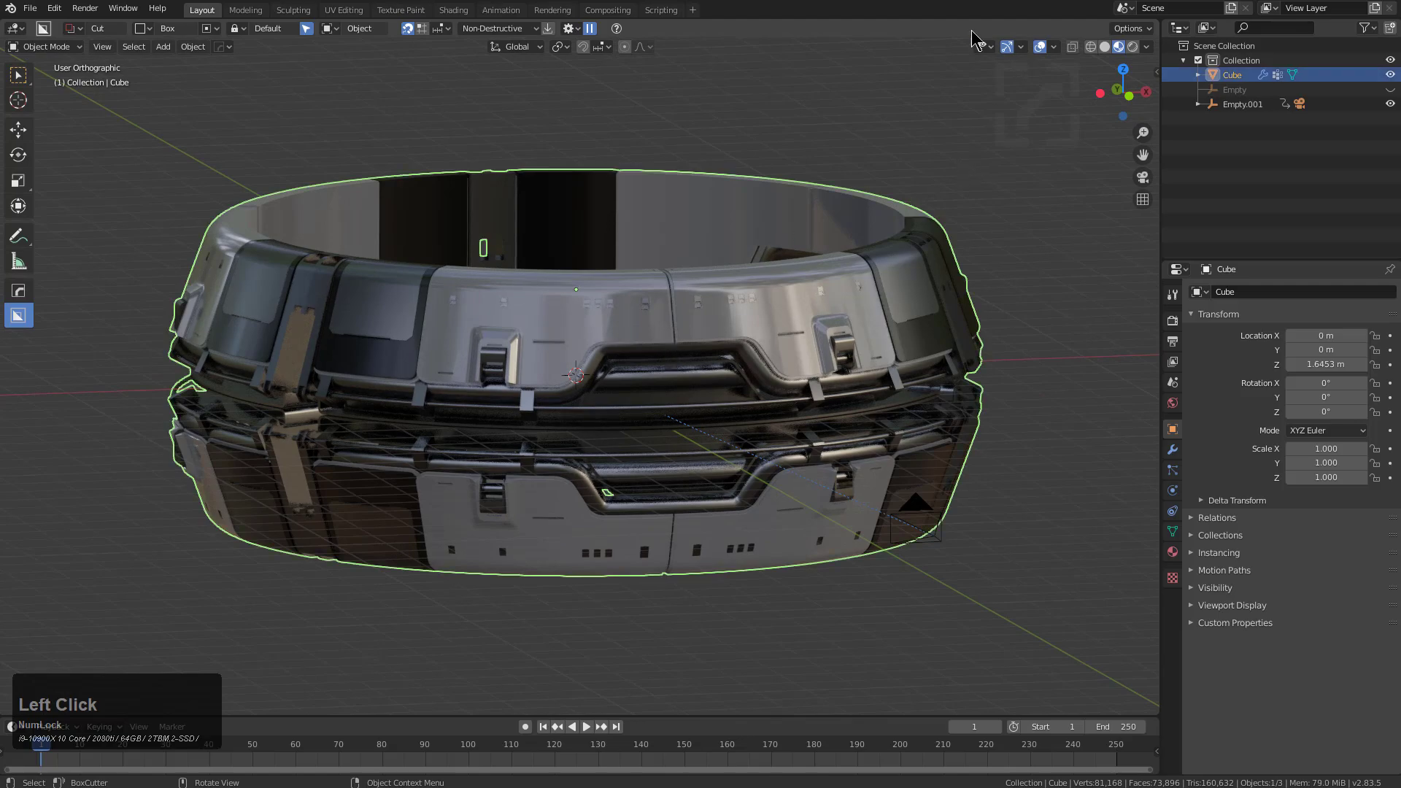
key(Tab)
scroll(654, 322, up, 3)
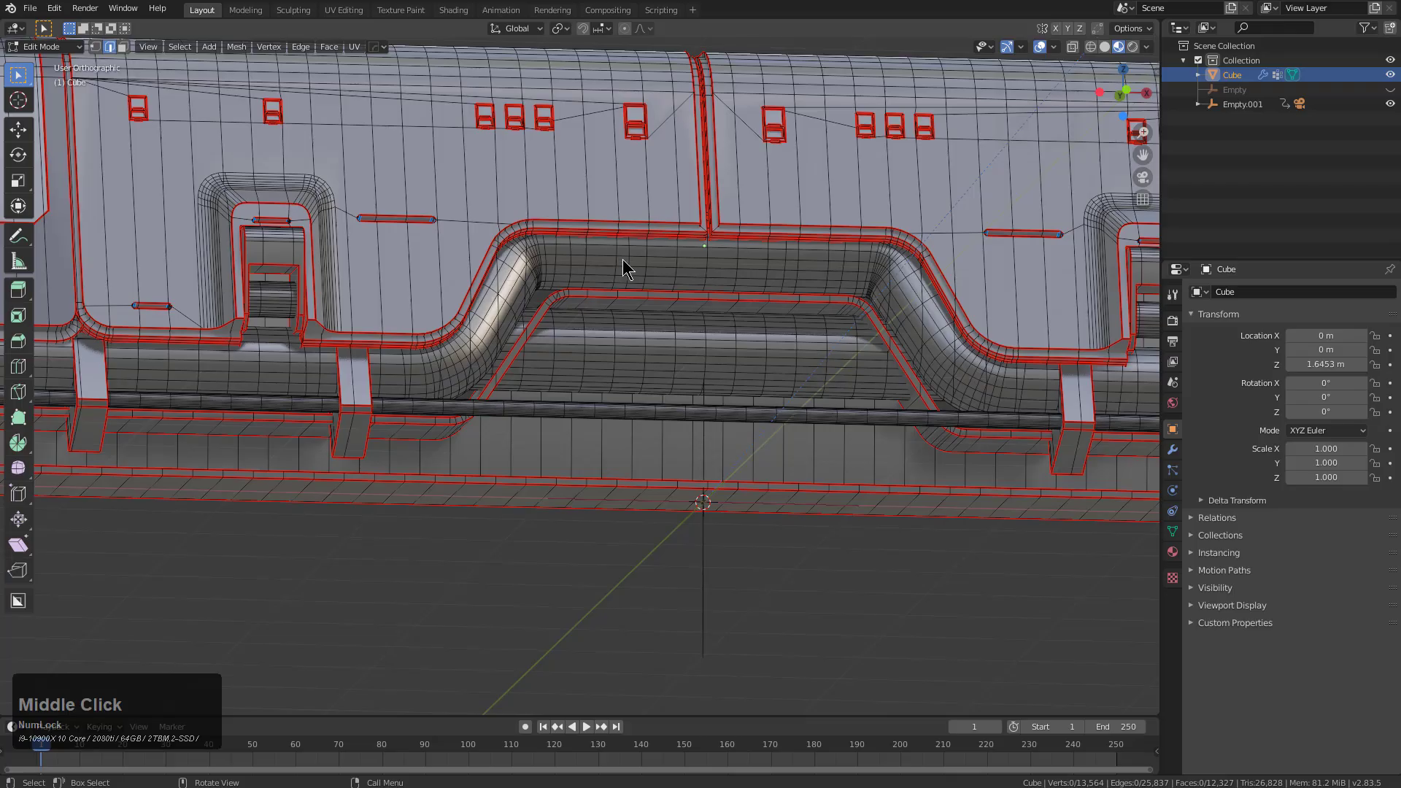
Step: Select the bent pipe above the recess and use Material Scroll to assign Material.001 to it
key(l)
key(q)
mouse_move(686, 258)
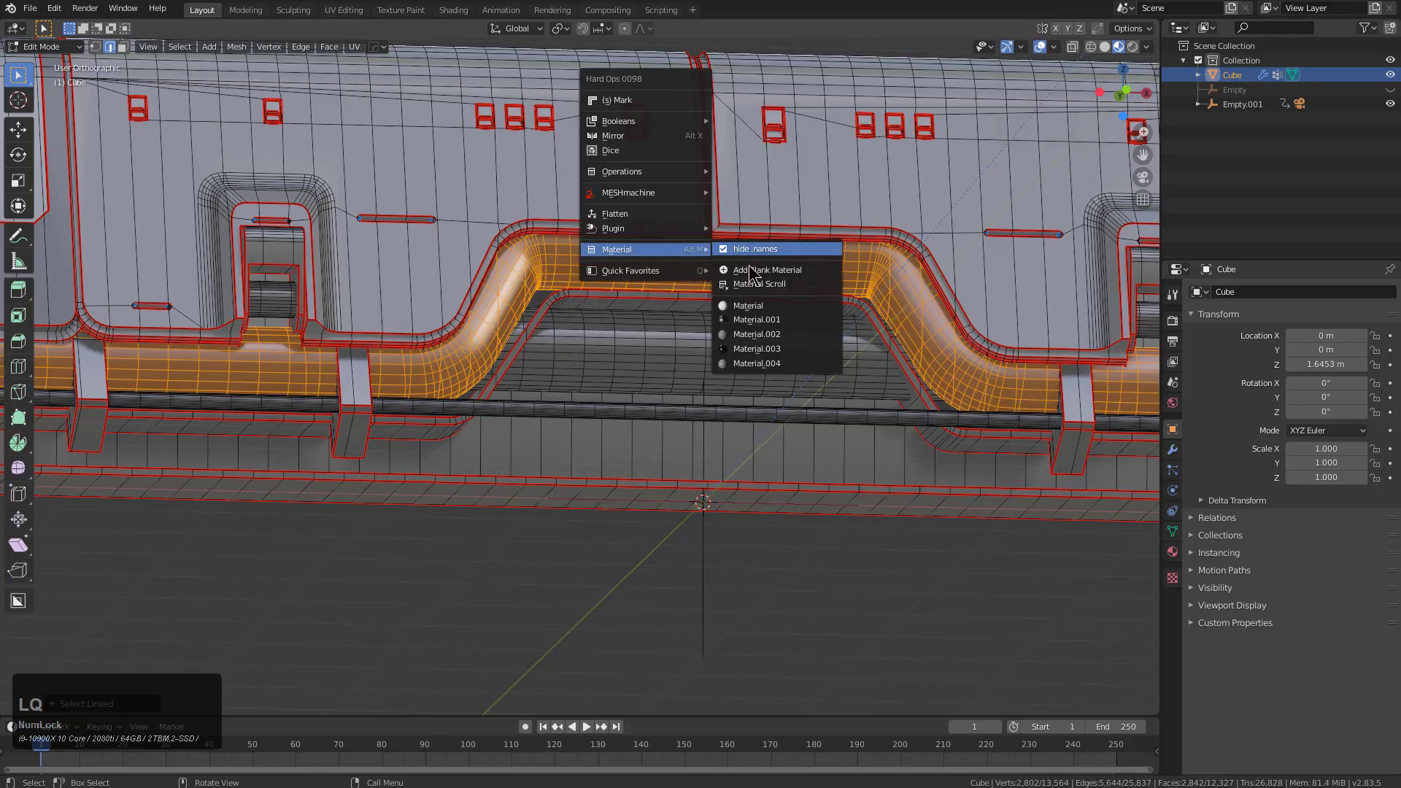
click(757, 284)
scroll(757, 288, up, 3)
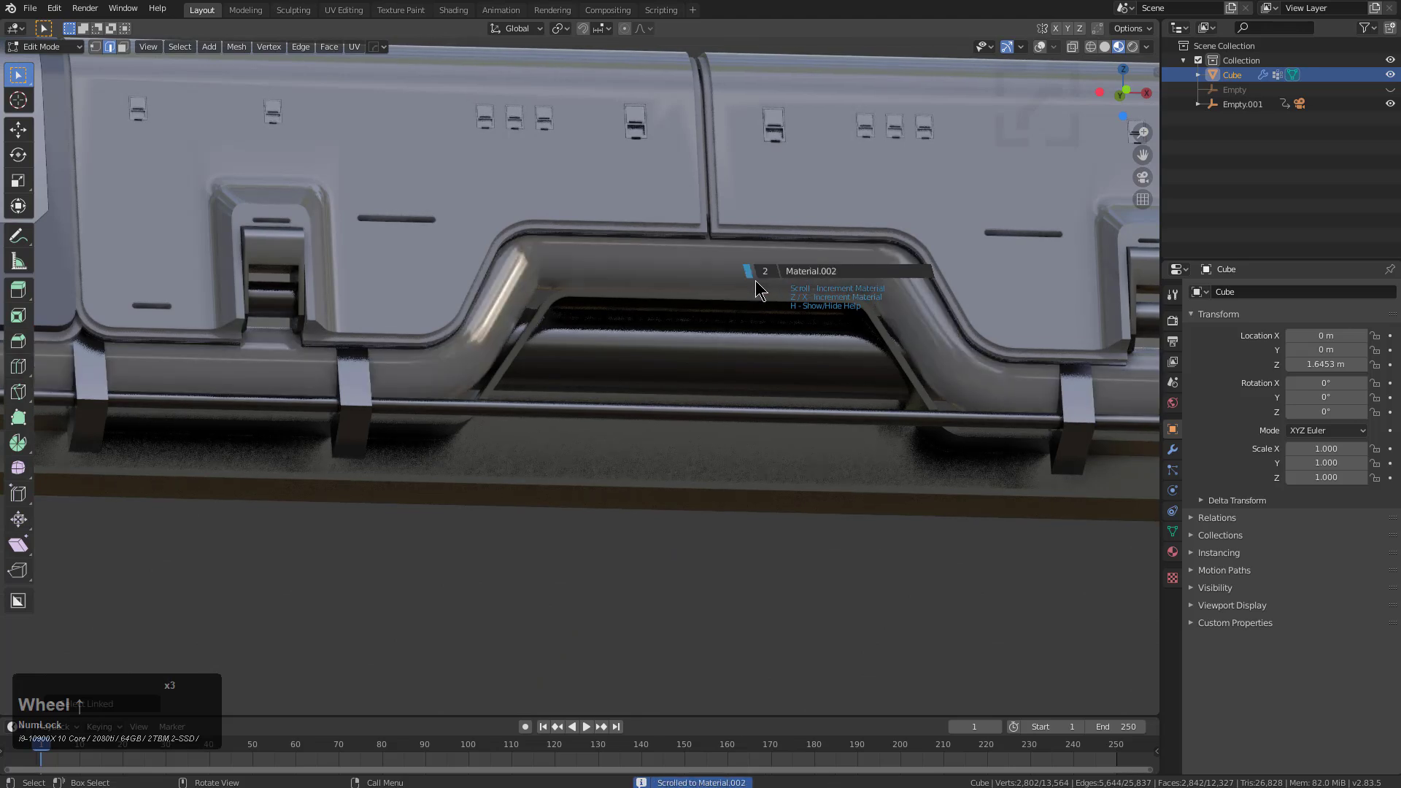
scroll(755, 281, up, 4)
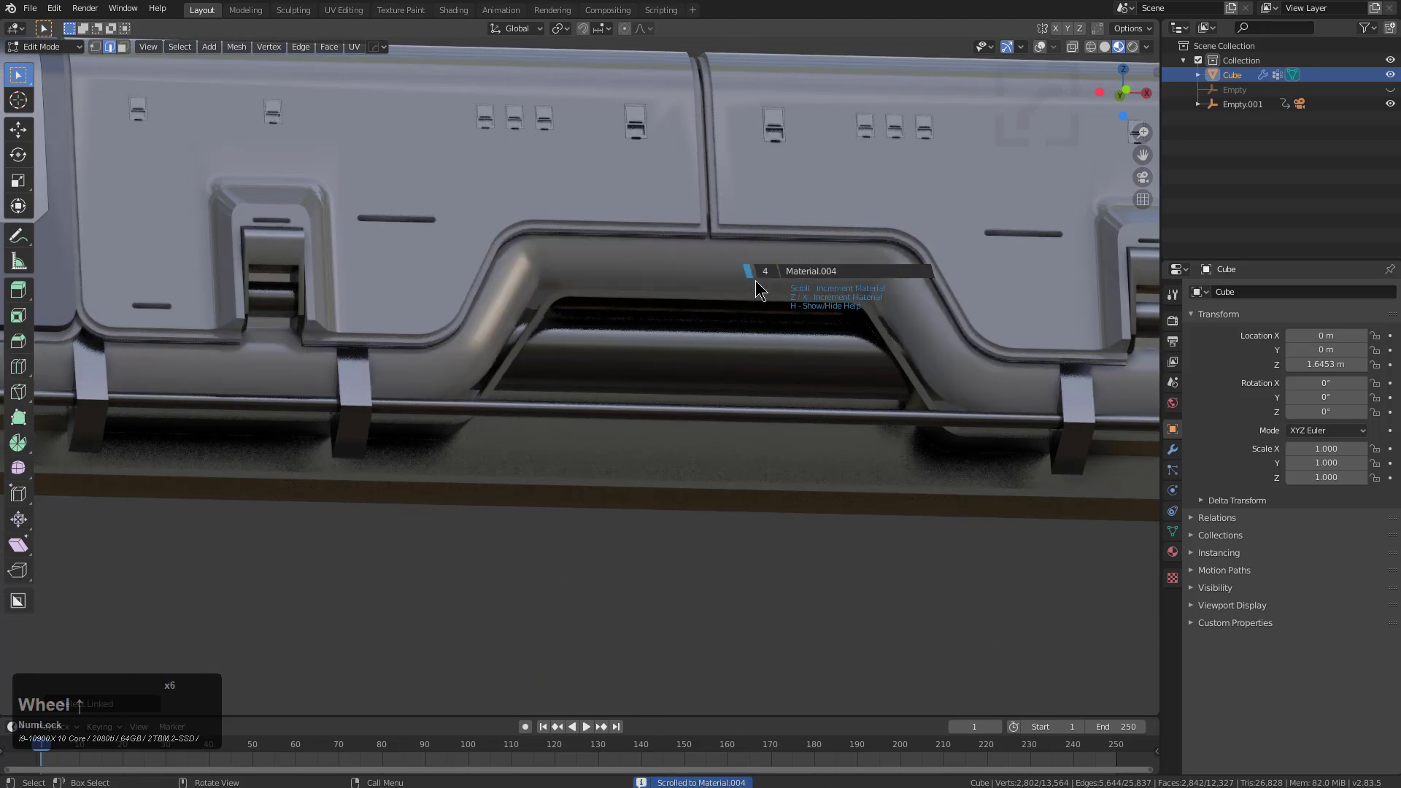
scroll(755, 280, up, 4)
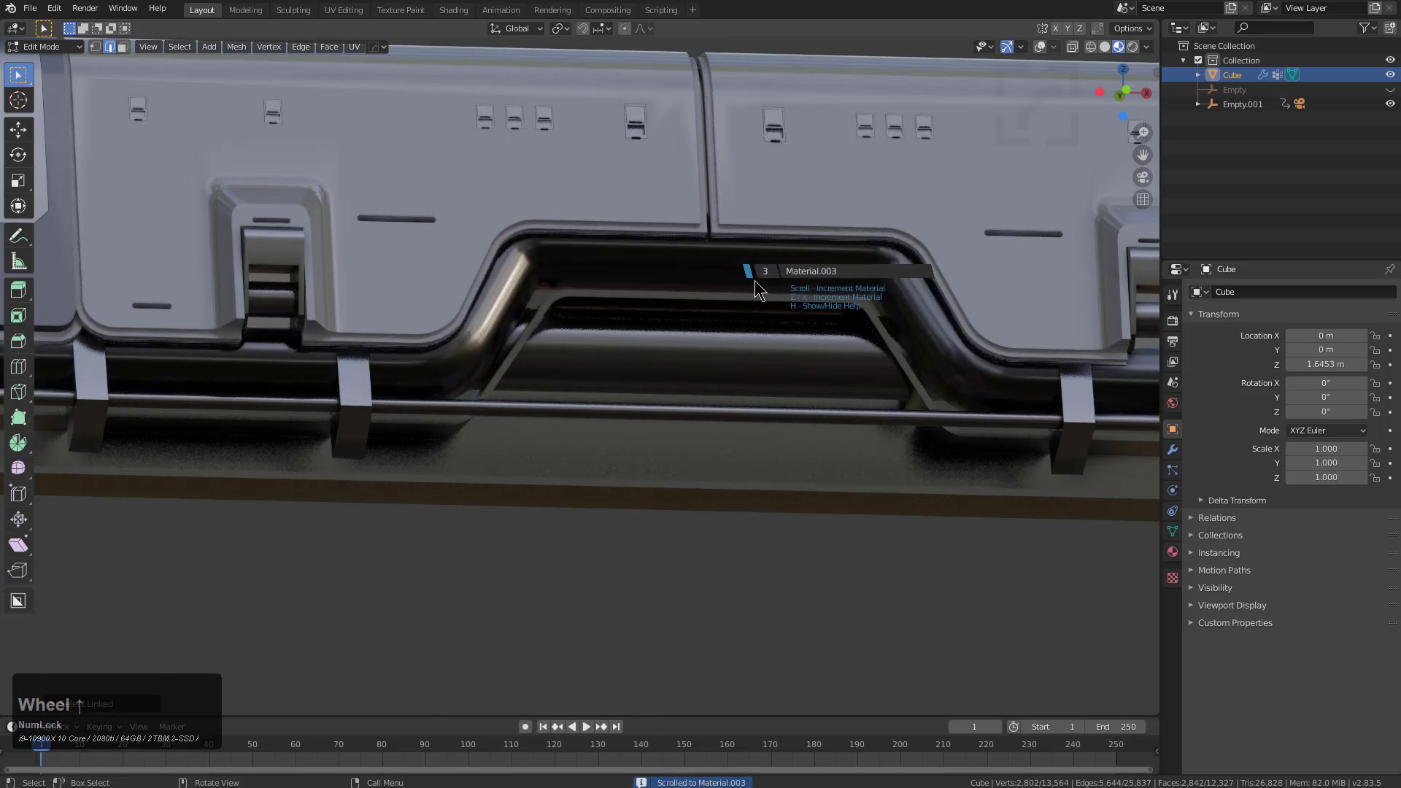
scroll(756, 281, up, 1)
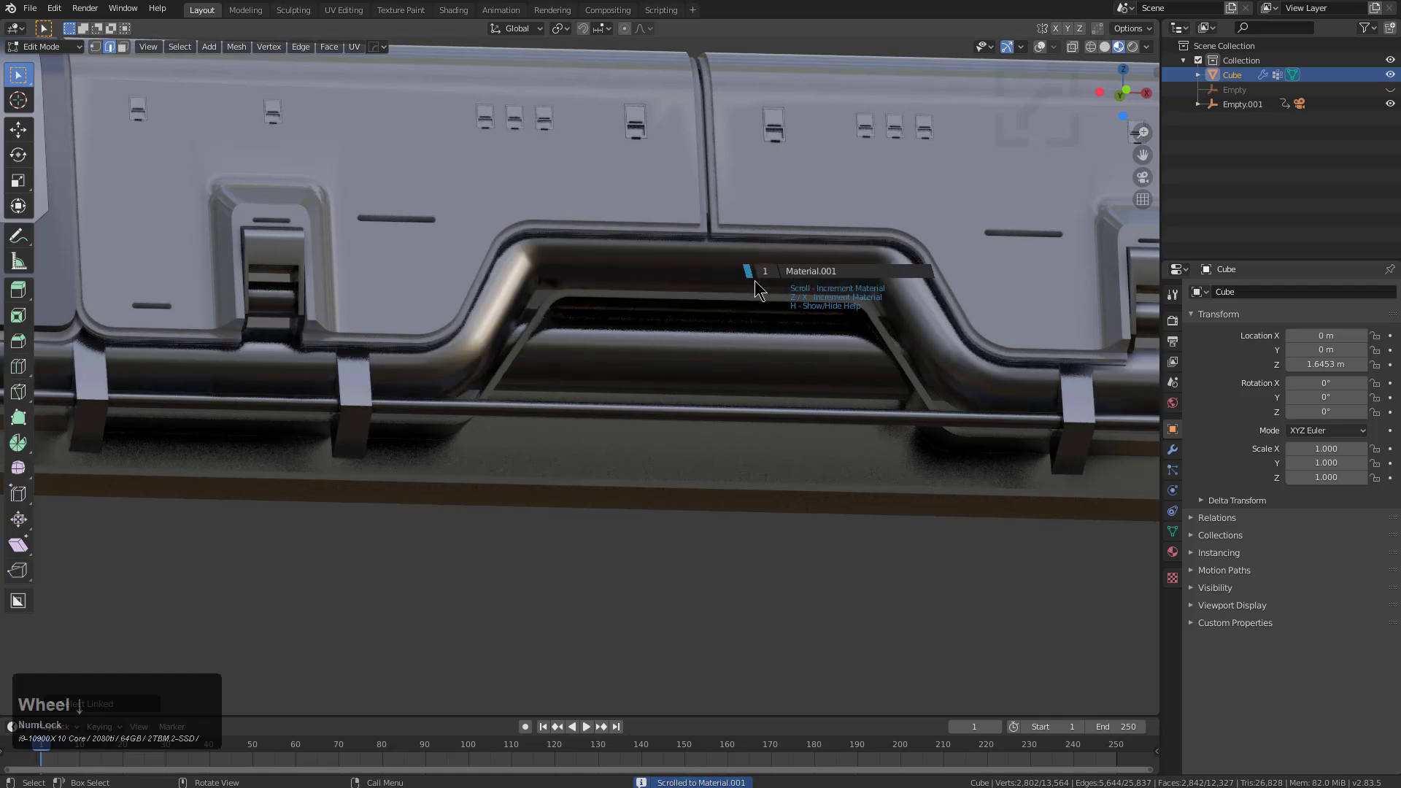
click(754, 282)
Step: Select only the cylinder inside the recess and add a blank material to it with its type set to Glass
mouse_move(754, 283)
middle_down()
mouse_move(703, 282)
mouse_move(590, 369)
mouse_move(619, 335)
mouse_move(648, 344)
middle_up()
key(alt+a)
key(l)
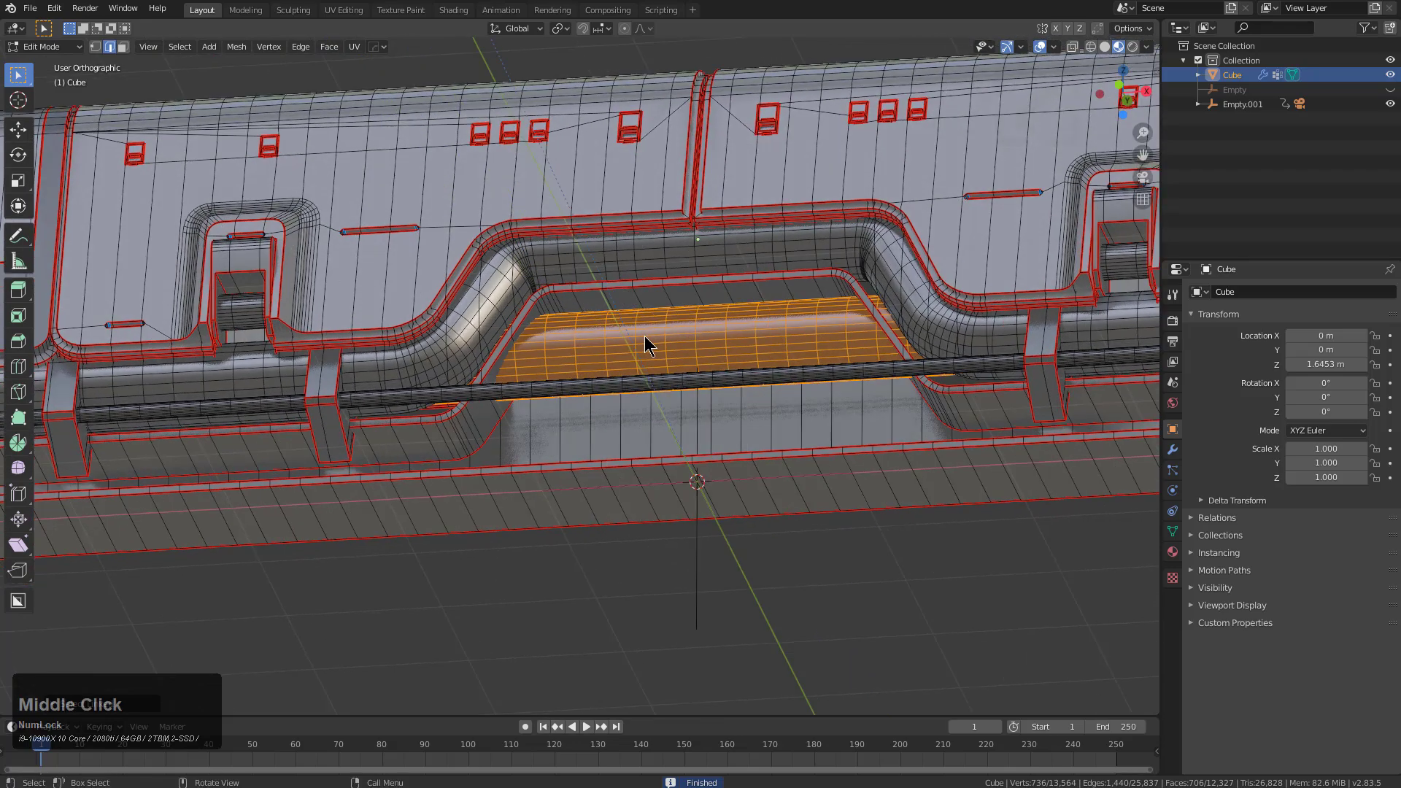
right_click(647, 344)
click(723, 361)
key(F9)
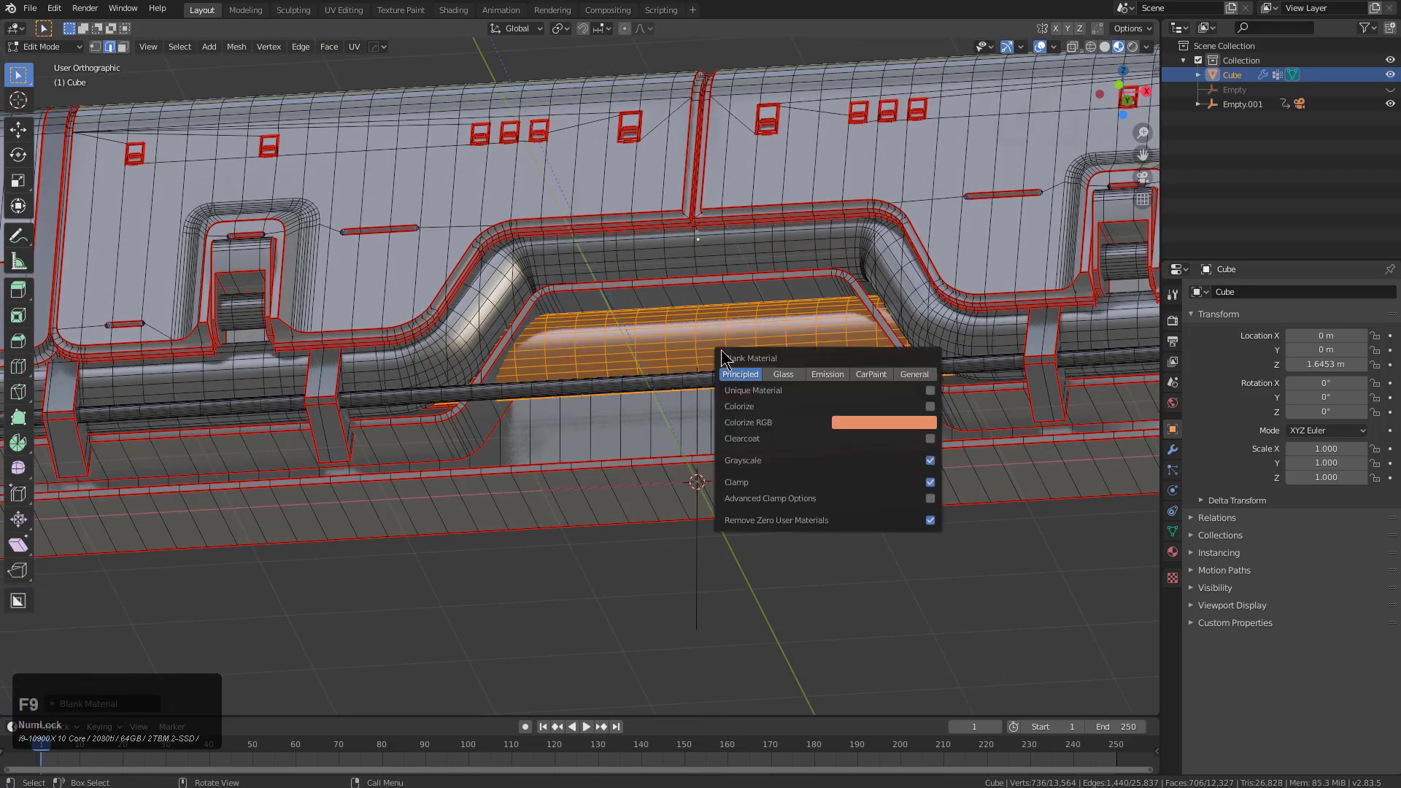
click(778, 375)
middle_drag(678, 307, 603, 352)
middle_drag(509, 355, 622, 354)
key(Tab)
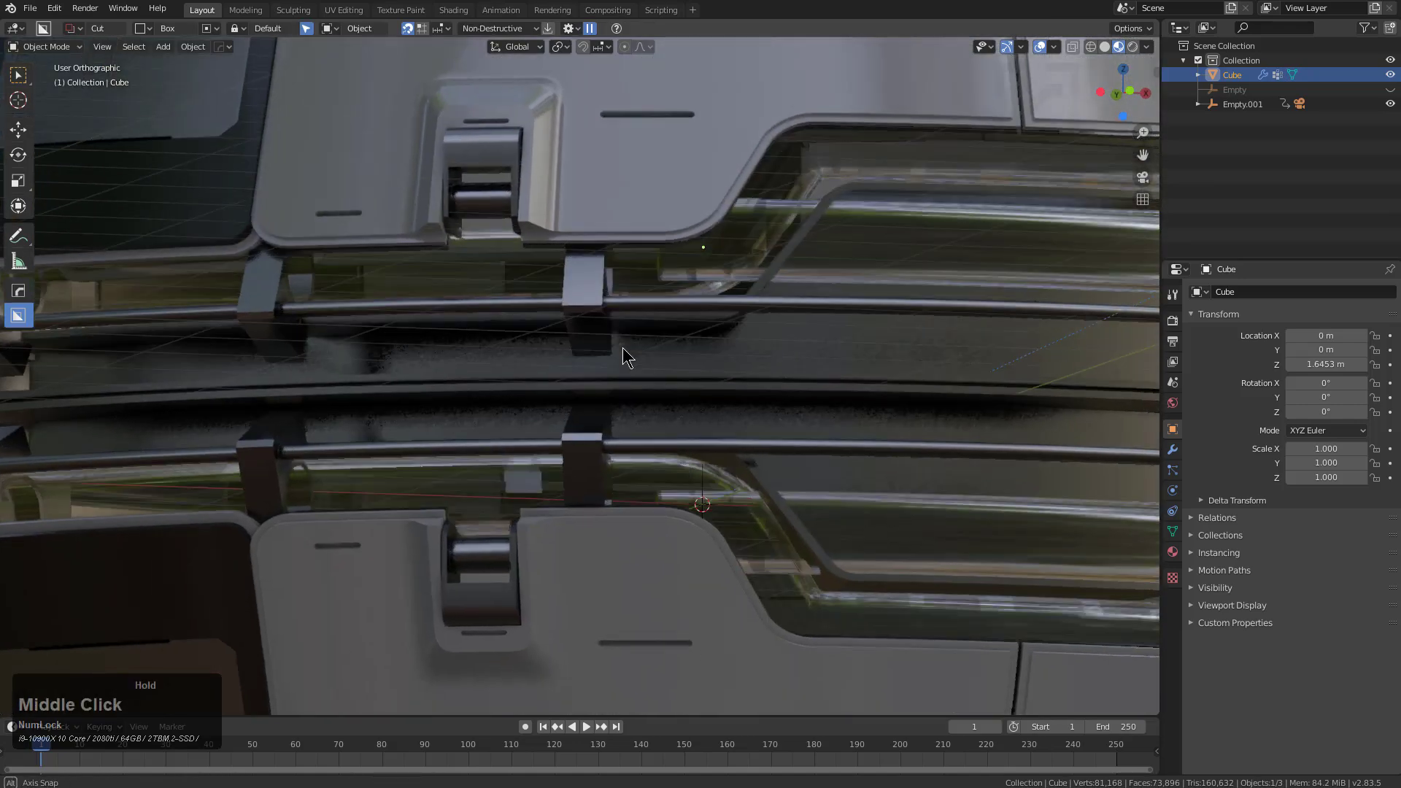
scroll(699, 335, down, 3)
Step: Back in Edit Mode, select only the bent pipe around the recess and add a blank material to it
key(Tab)
scroll(671, 325, up, 5)
key(alt+a)
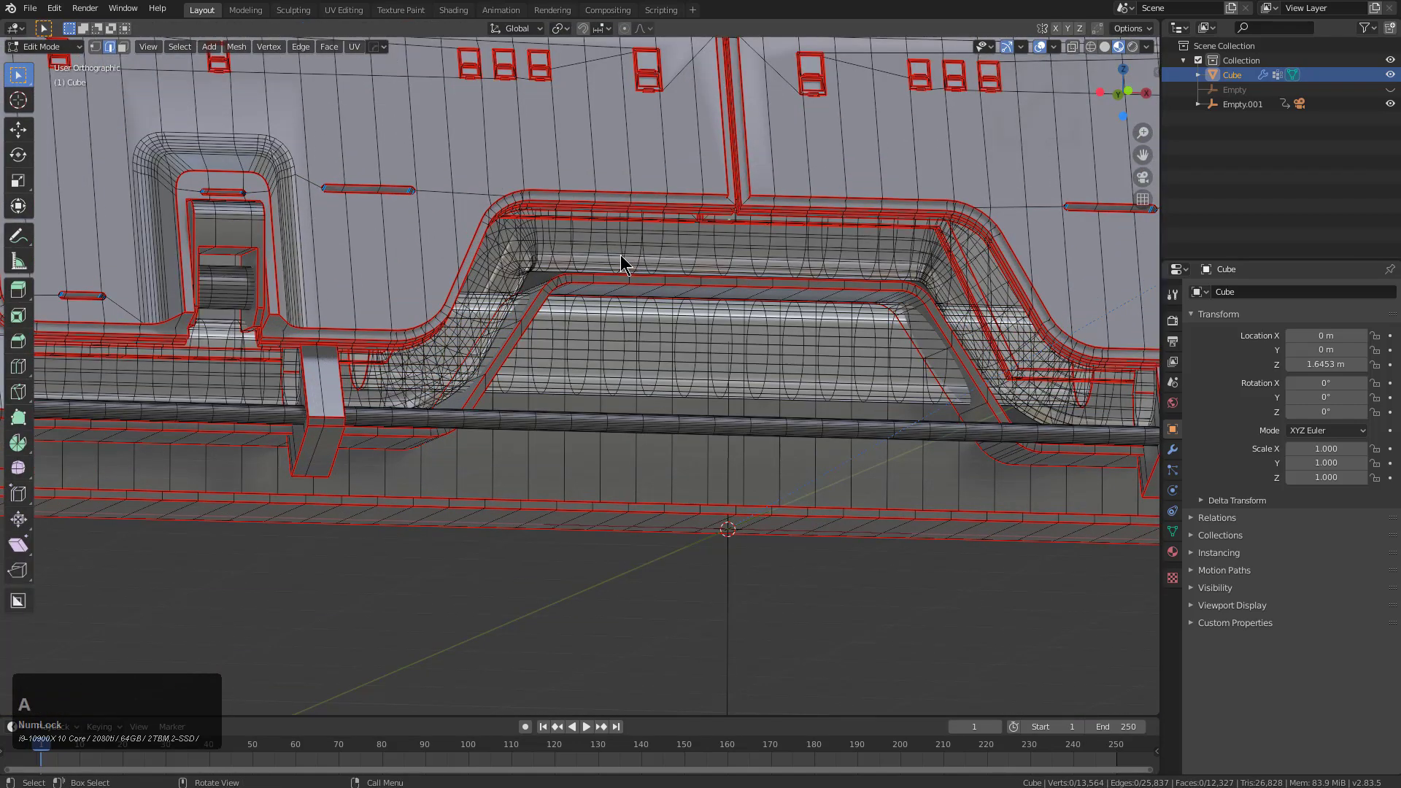
key(l)
key(q)
mouse_move(682, 248)
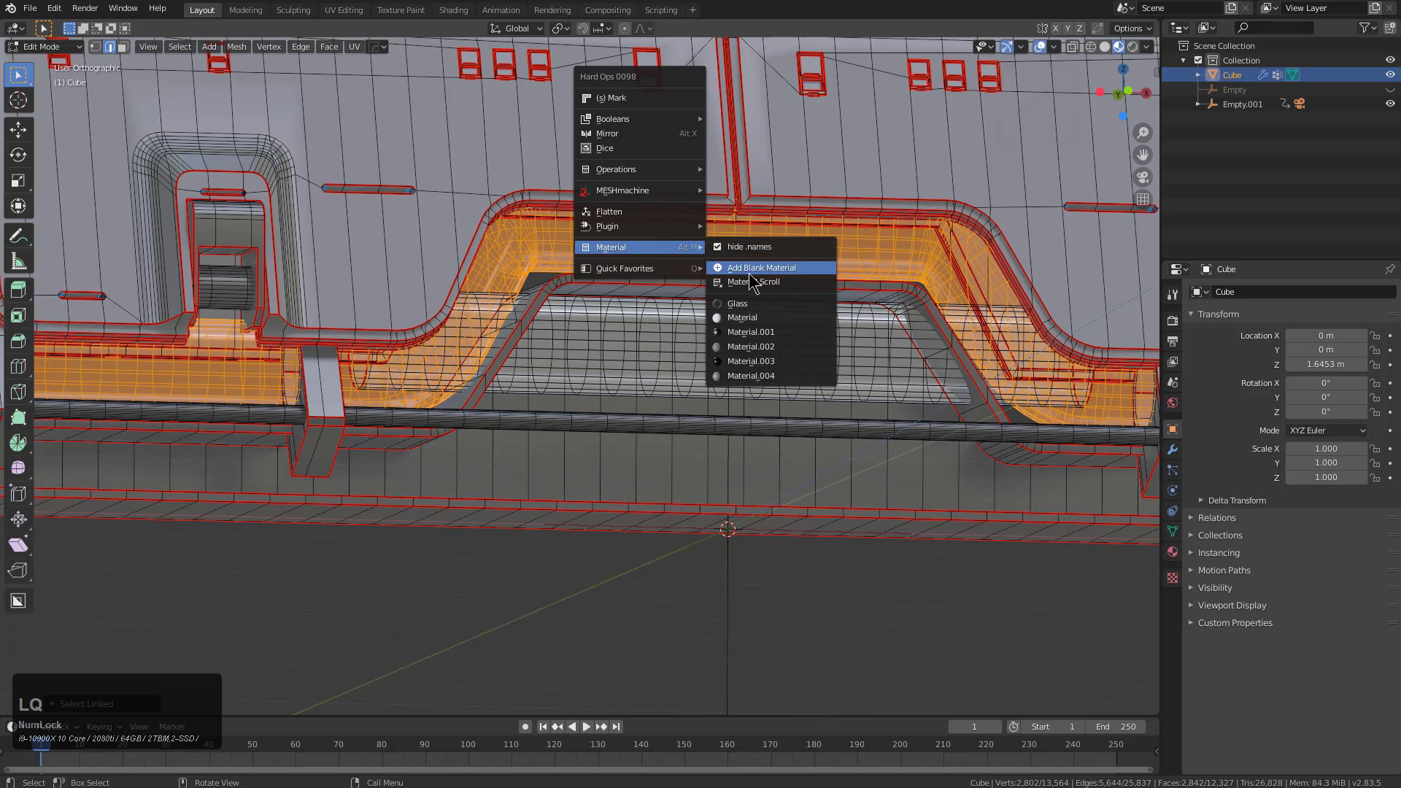
click(759, 268)
Step: Use Material Scroll to switch the selected bent pipe to Material.002 and check it outside Edit Mode
key(q)
mouse_move(778, 267)
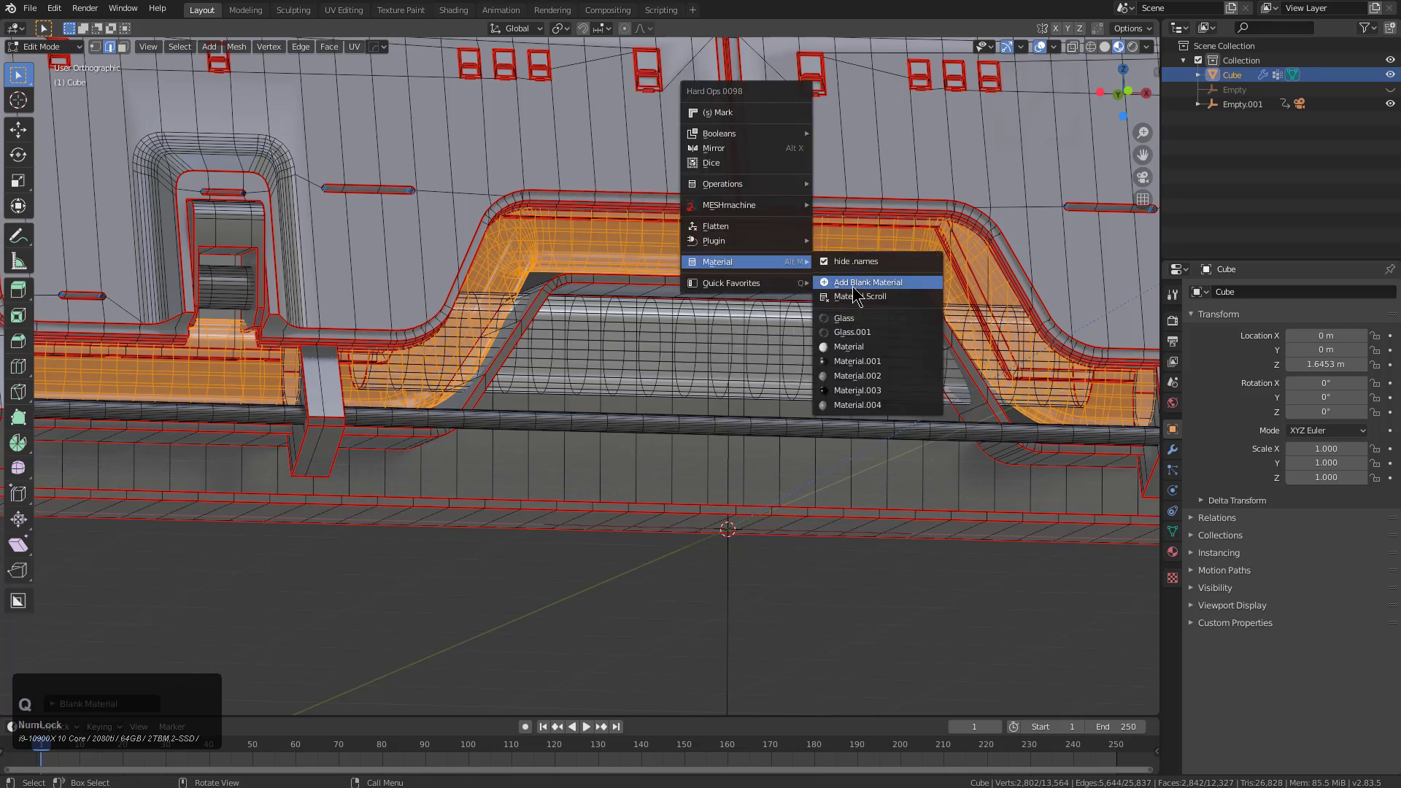
click(852, 297)
scroll(853, 297, up, 3)
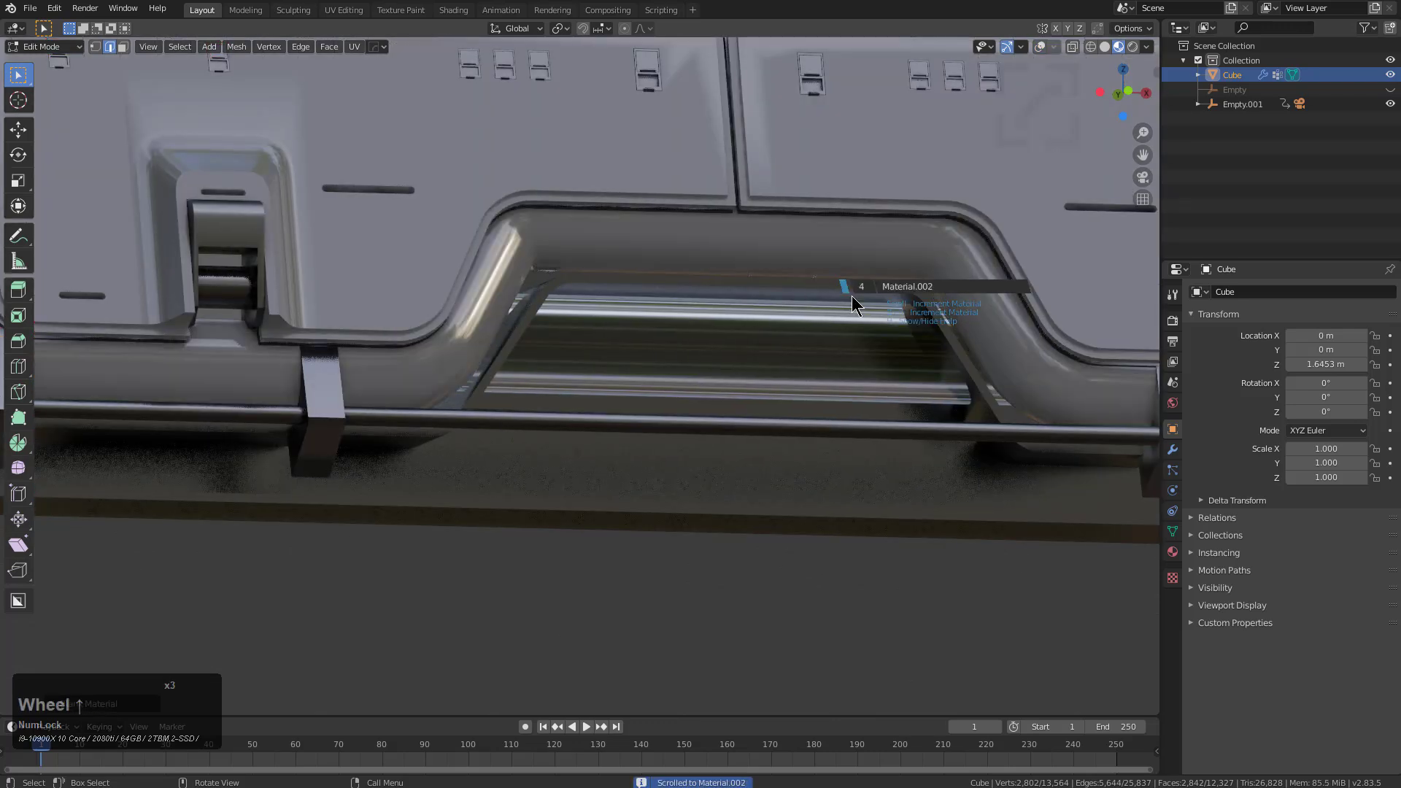
click(852, 295)
key(Tab)
key(Tab)
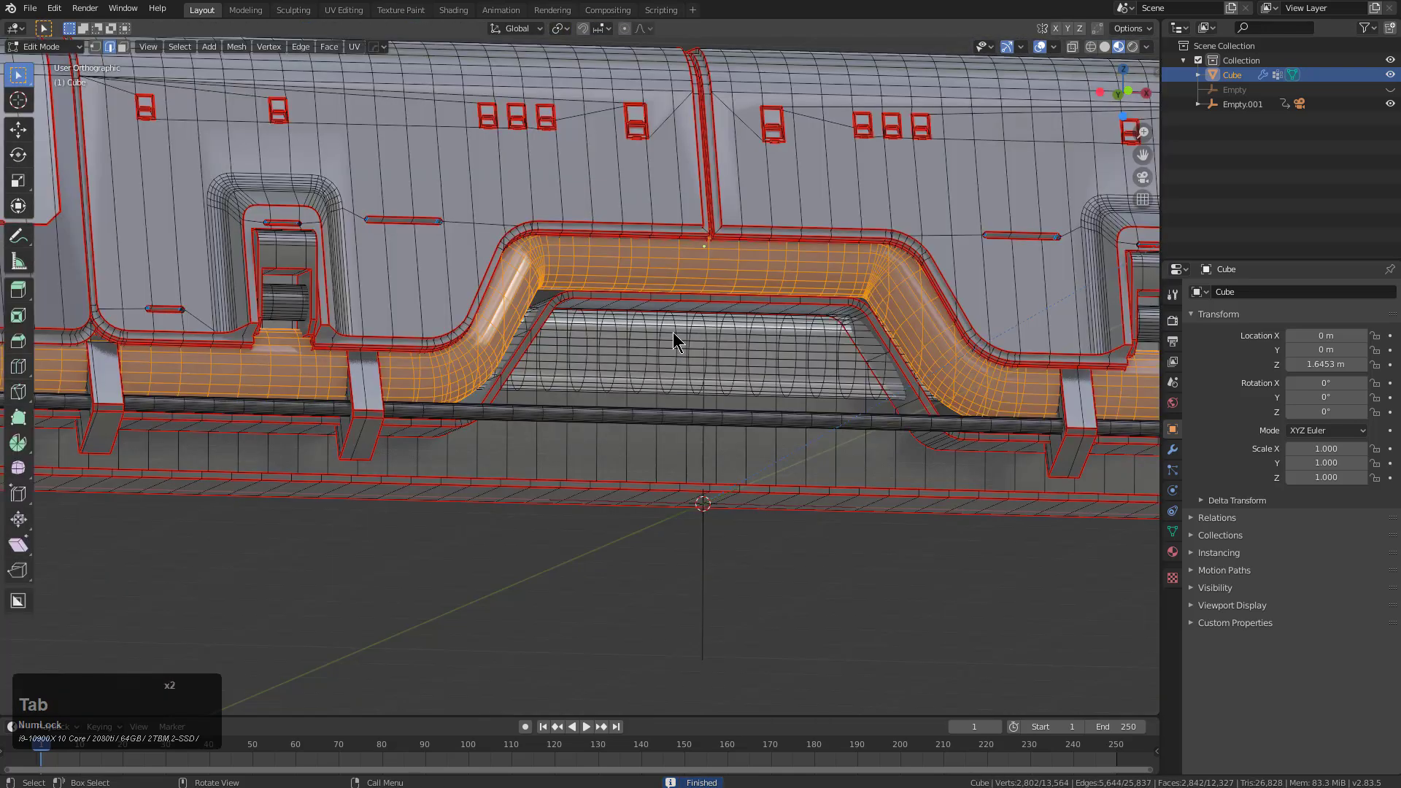
key(Tab)
key(Tab)
shift+middle_drag(770, 319, 685, 285)
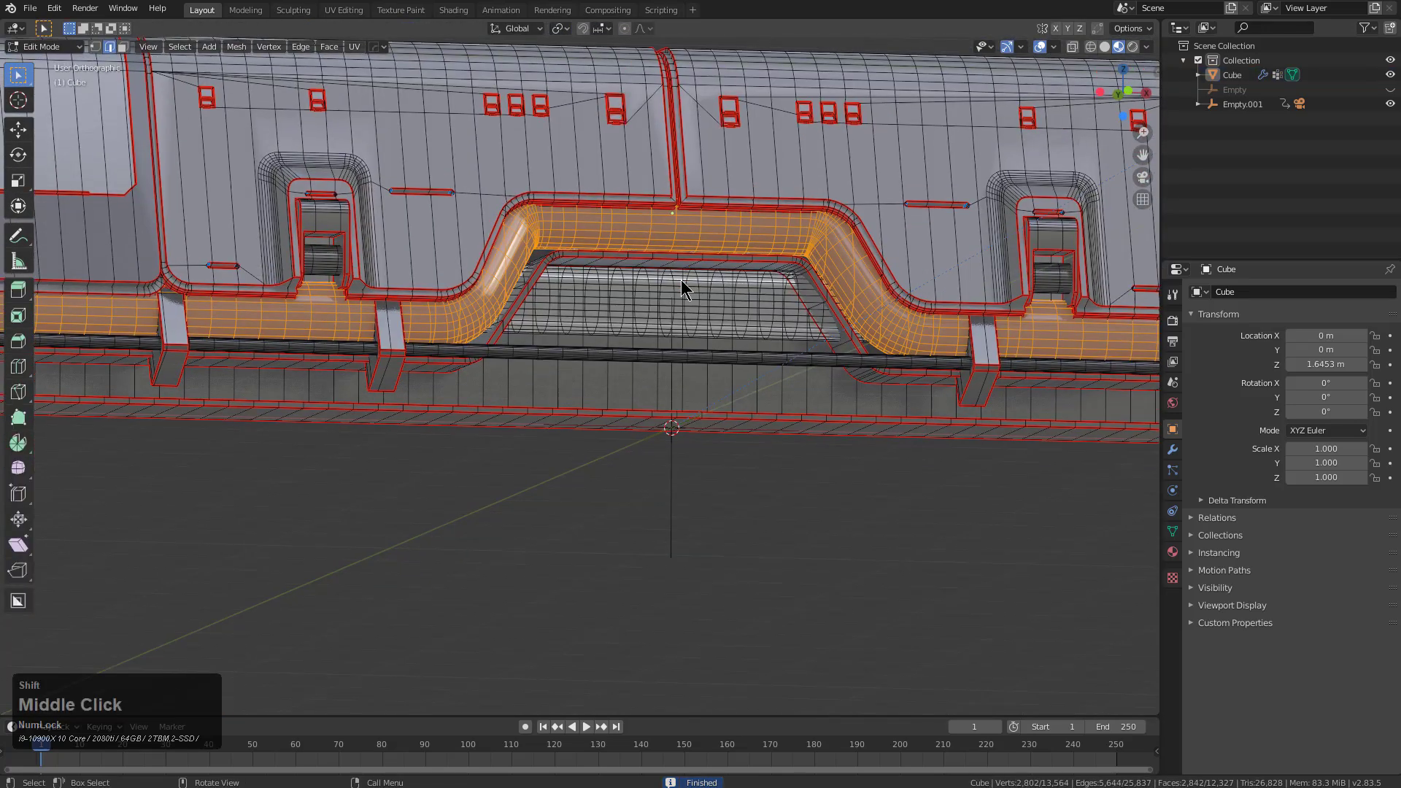
Step: Select only the base band that forms the recess below the panels and add a blank material to it with type Principled
key(a)
key(l)
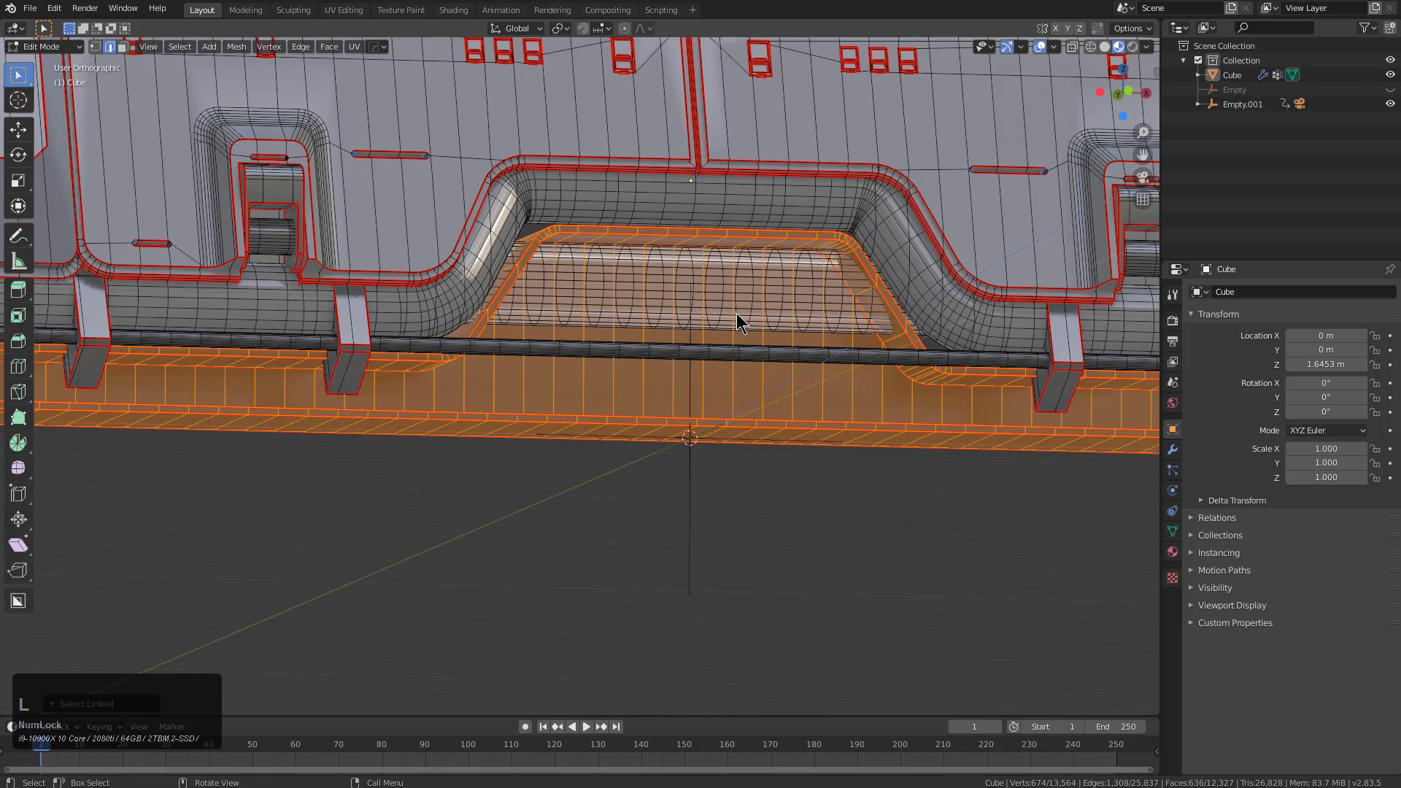
key(q)
mouse_move(735, 312)
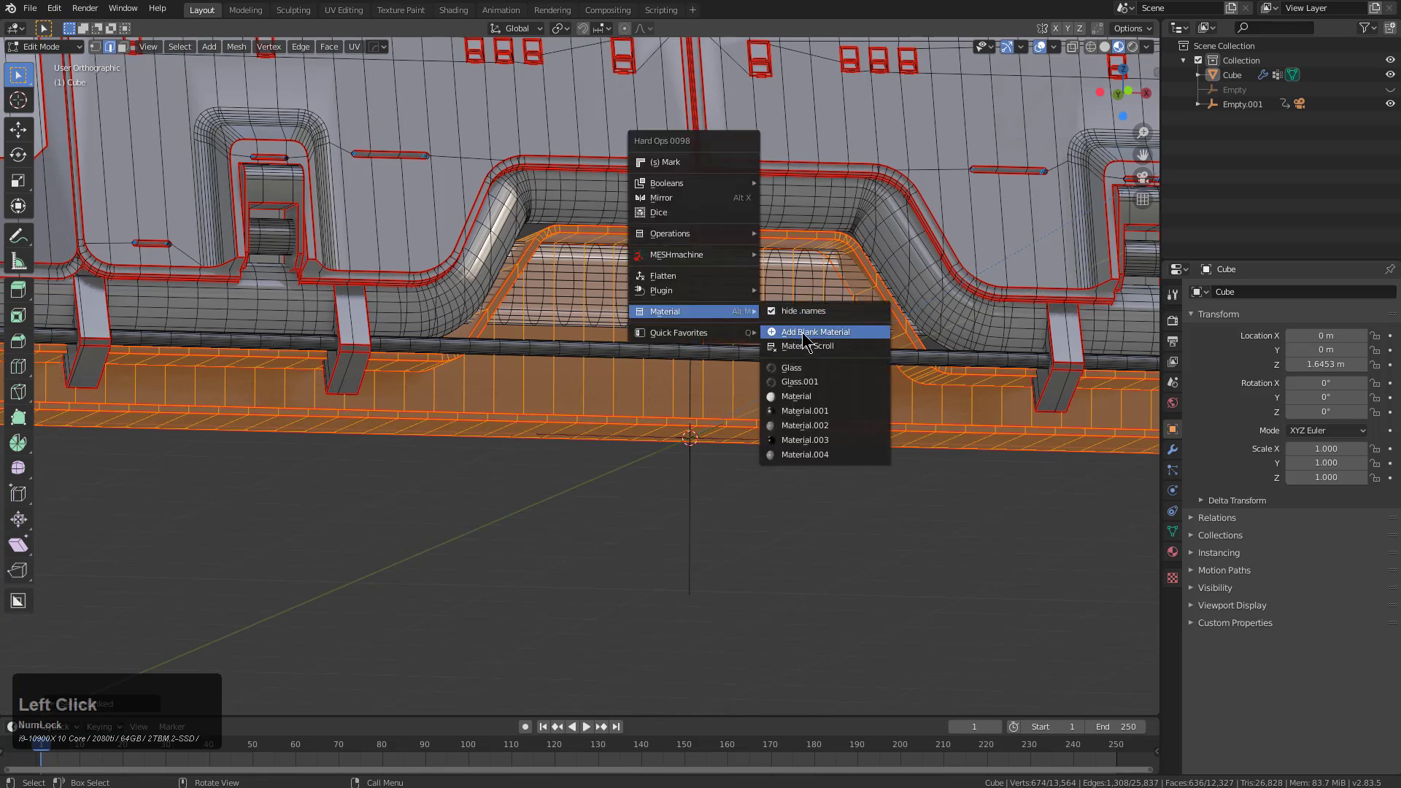
click(805, 334)
key(F9)
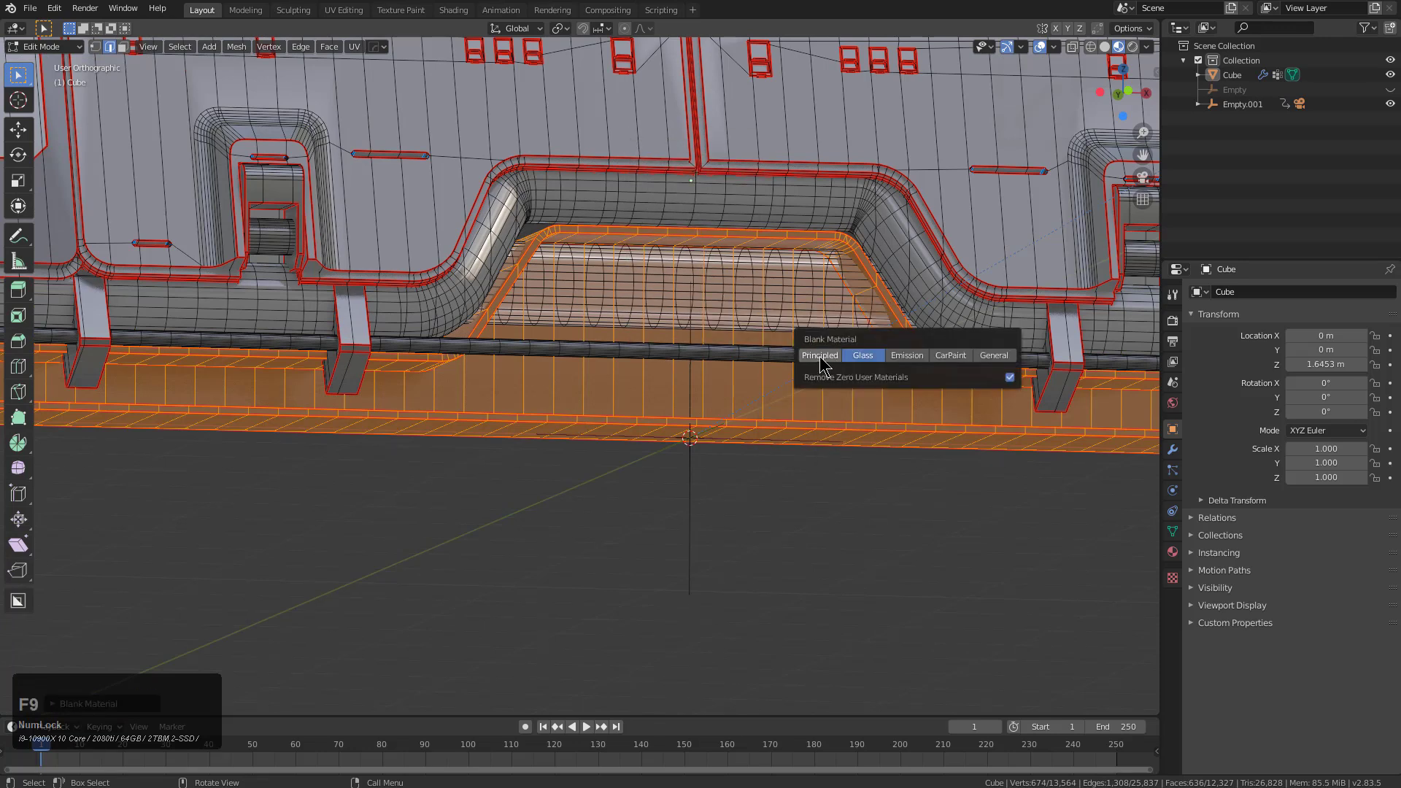
click(822, 362)
Step: Leave Edit Mode, deselect everything and inspect the materials on the ring model
key(Tab)
key(alt+a)
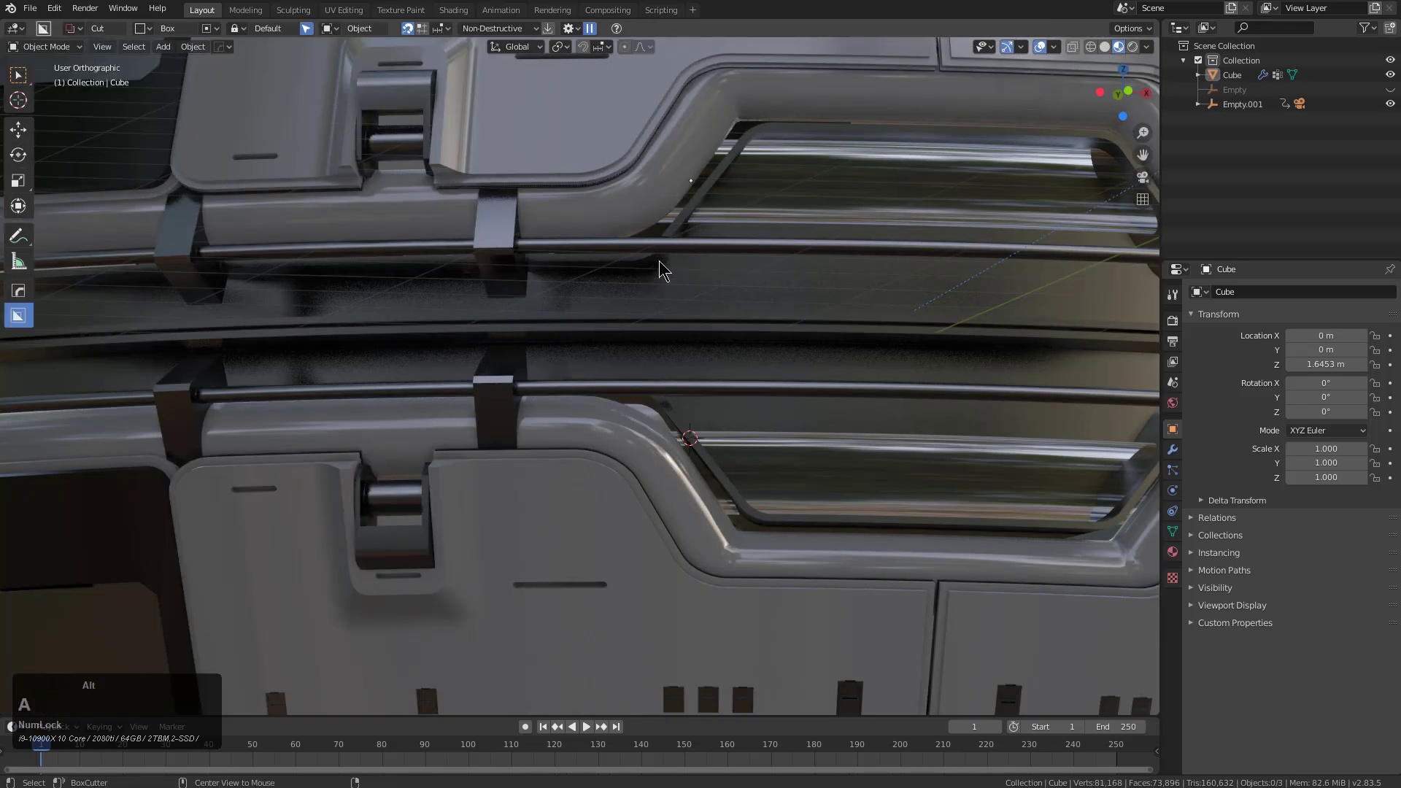
scroll(764, 255, down, 8)
key(KP_8)
key(KP_8)
key(shift+space)
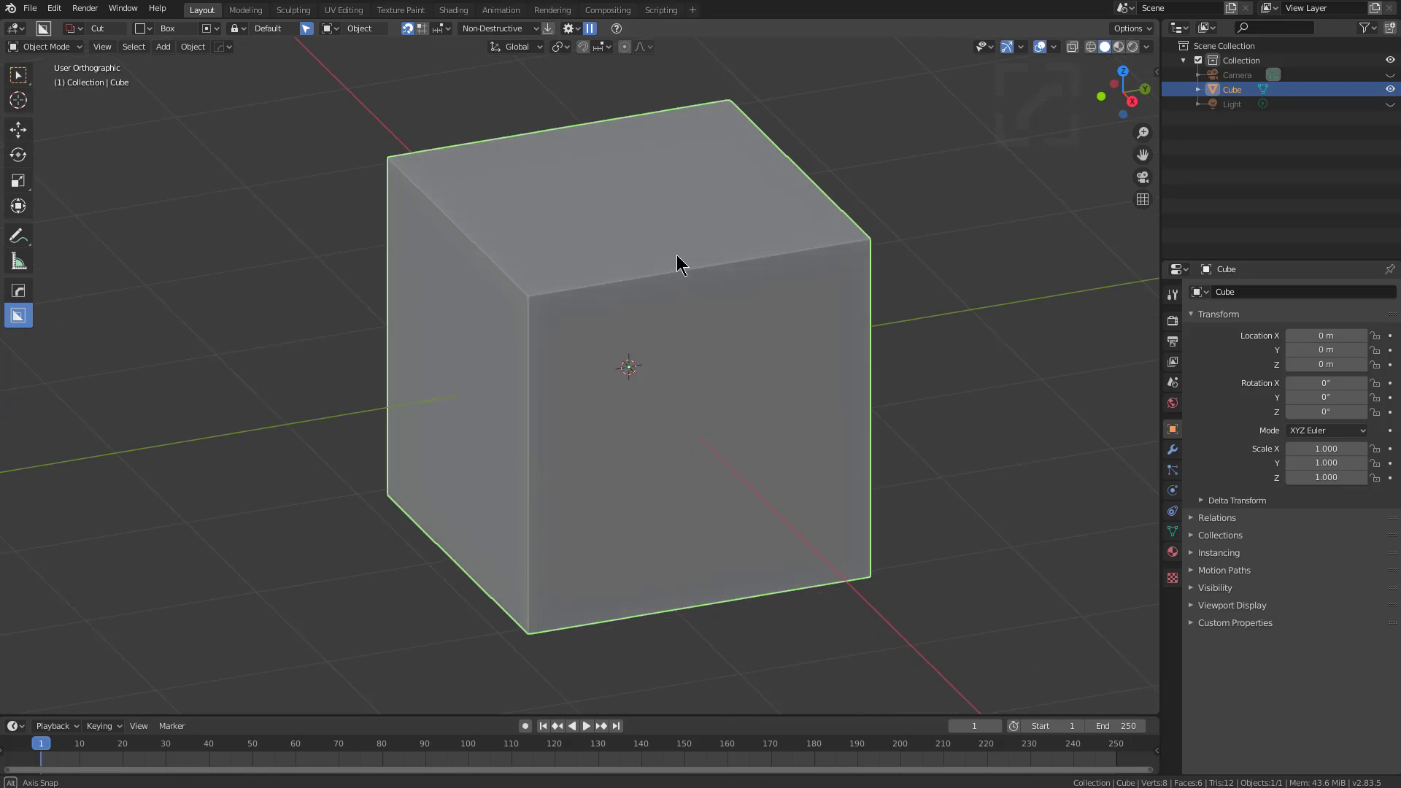
Step: Cut a box-shaped notch down the cube's front vertical corner with BoxCutter
middle_drag(677, 255, 592, 249)
click(529, 224)
click(577, 394)
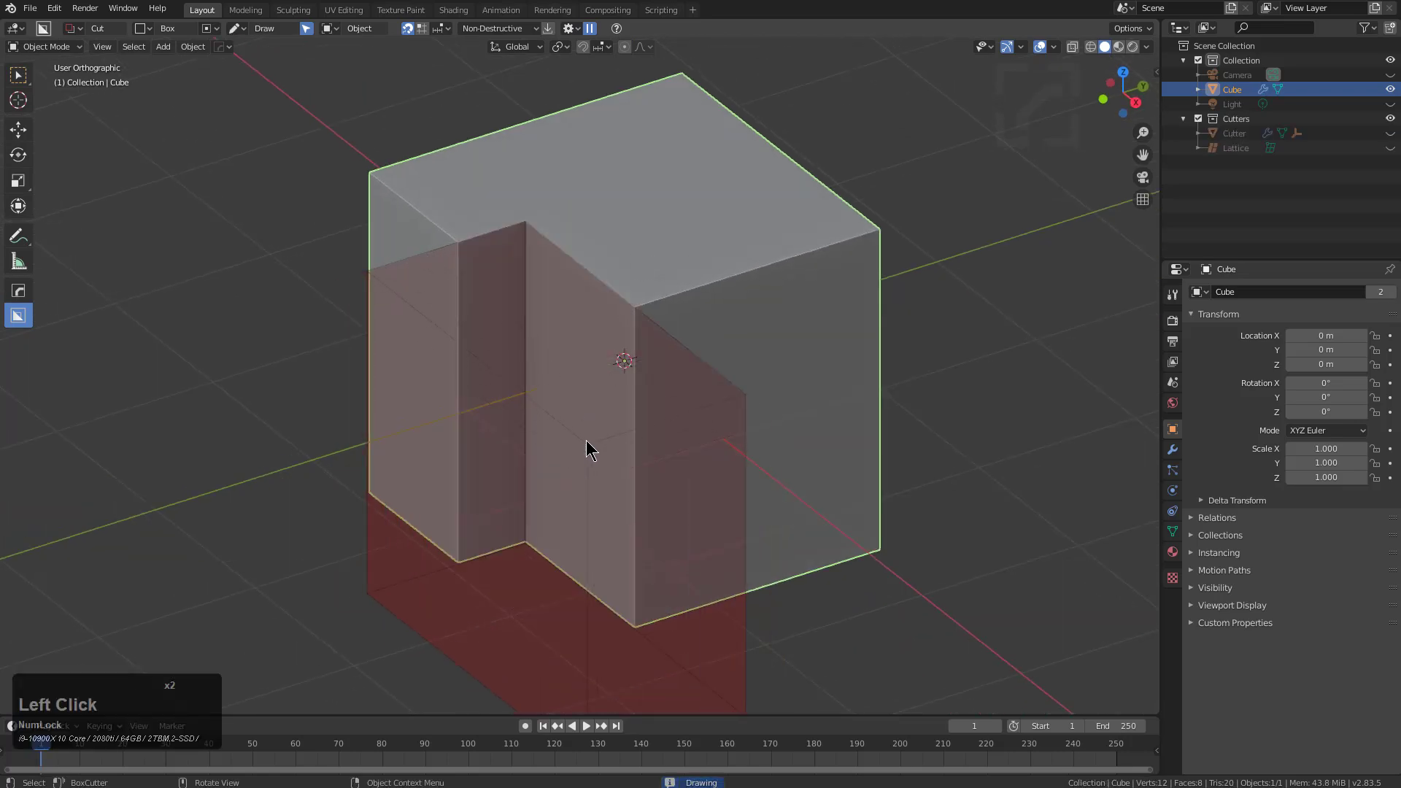
click(580, 435)
Step: Box-cut a recess into the notch's inner wall, plus a square pocket and a bottom-edge notch in the adjacent side face
click(690, 317)
drag(688, 333, 600, 556)
click(606, 542)
mouse_move(719, 327)
mouse_down()
mouse_move(775, 506)
mouse_move(843, 643)
mouse_up()
click(837, 438)
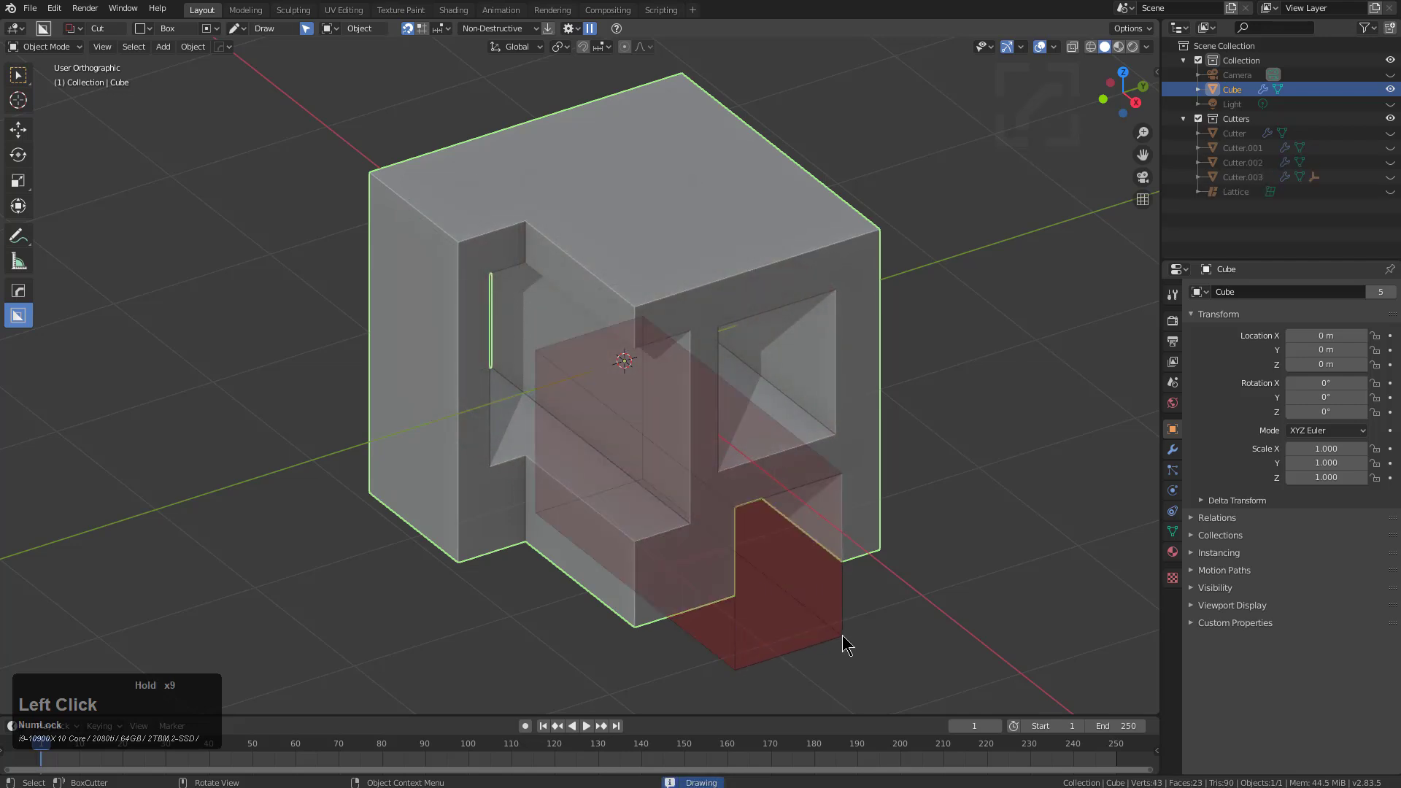
click(700, 588)
Step: Box-cut away the lower edge under the notch's shelf and a tall strip from the block's outer side beside it
drag(711, 528, 603, 676)
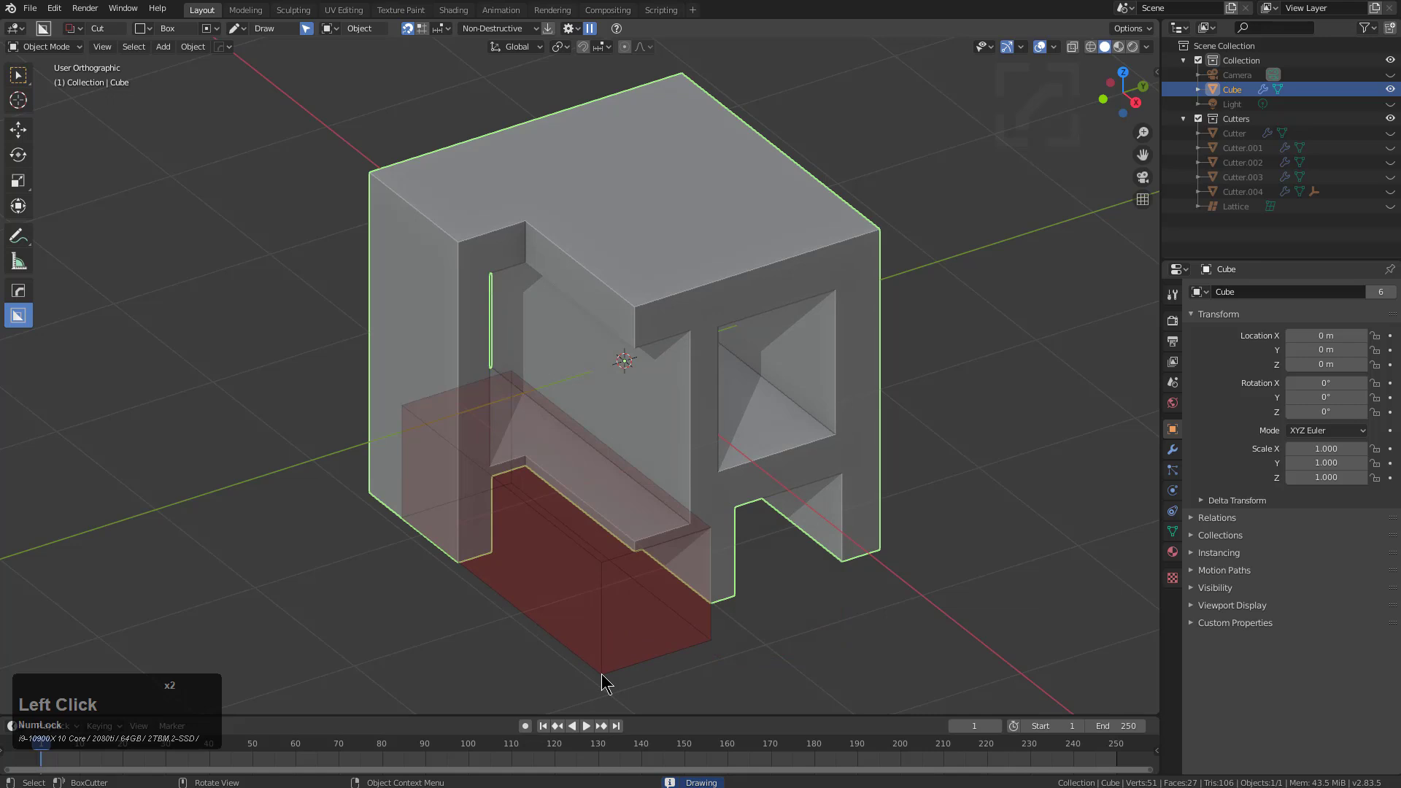
click(501, 445)
drag(487, 280, 403, 564)
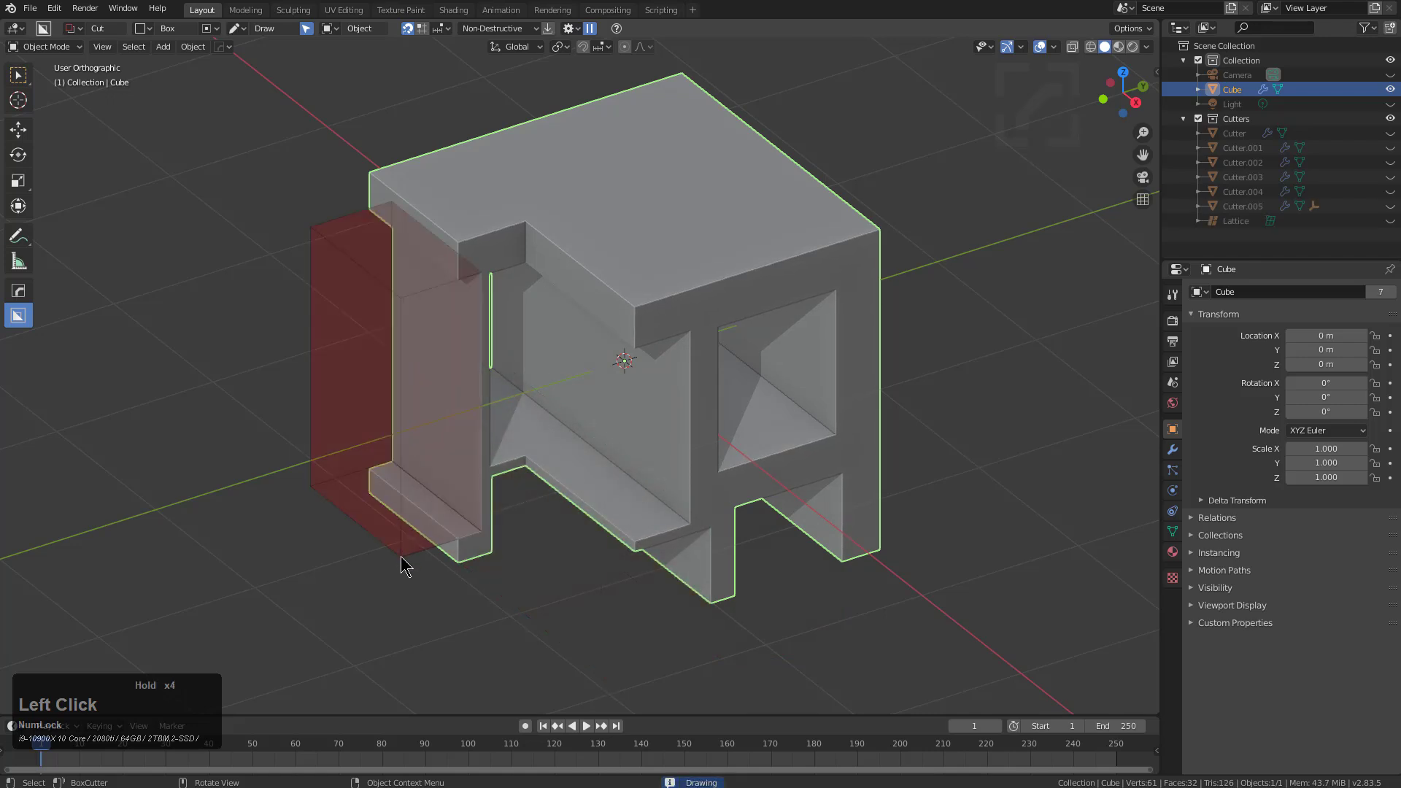
click(565, 346)
Step: Box-cut a wide channel across the cube's top and a tall strip off the outer edge beside the square pocket
drag(656, 313, 851, 173)
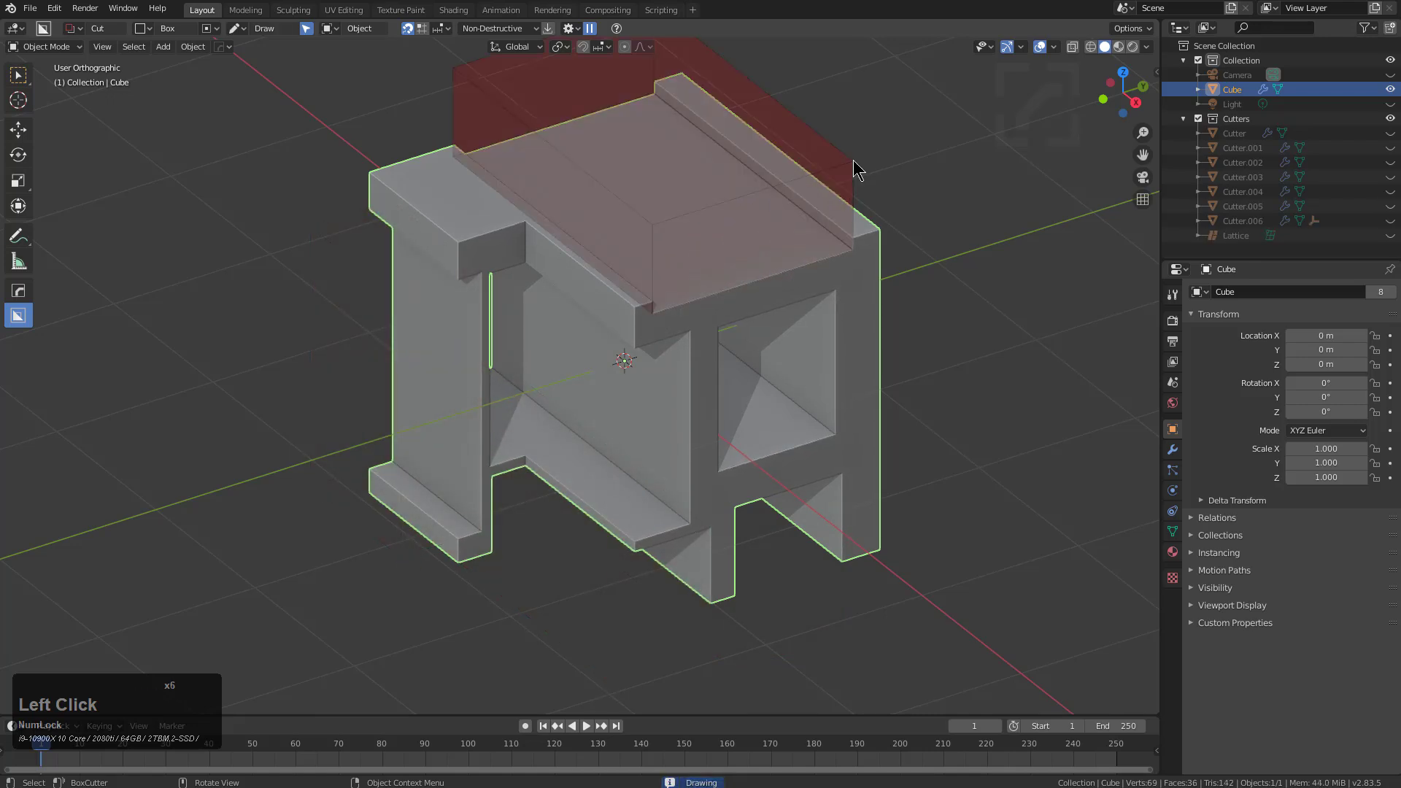
click(856, 260)
drag(848, 280, 951, 509)
click(956, 519)
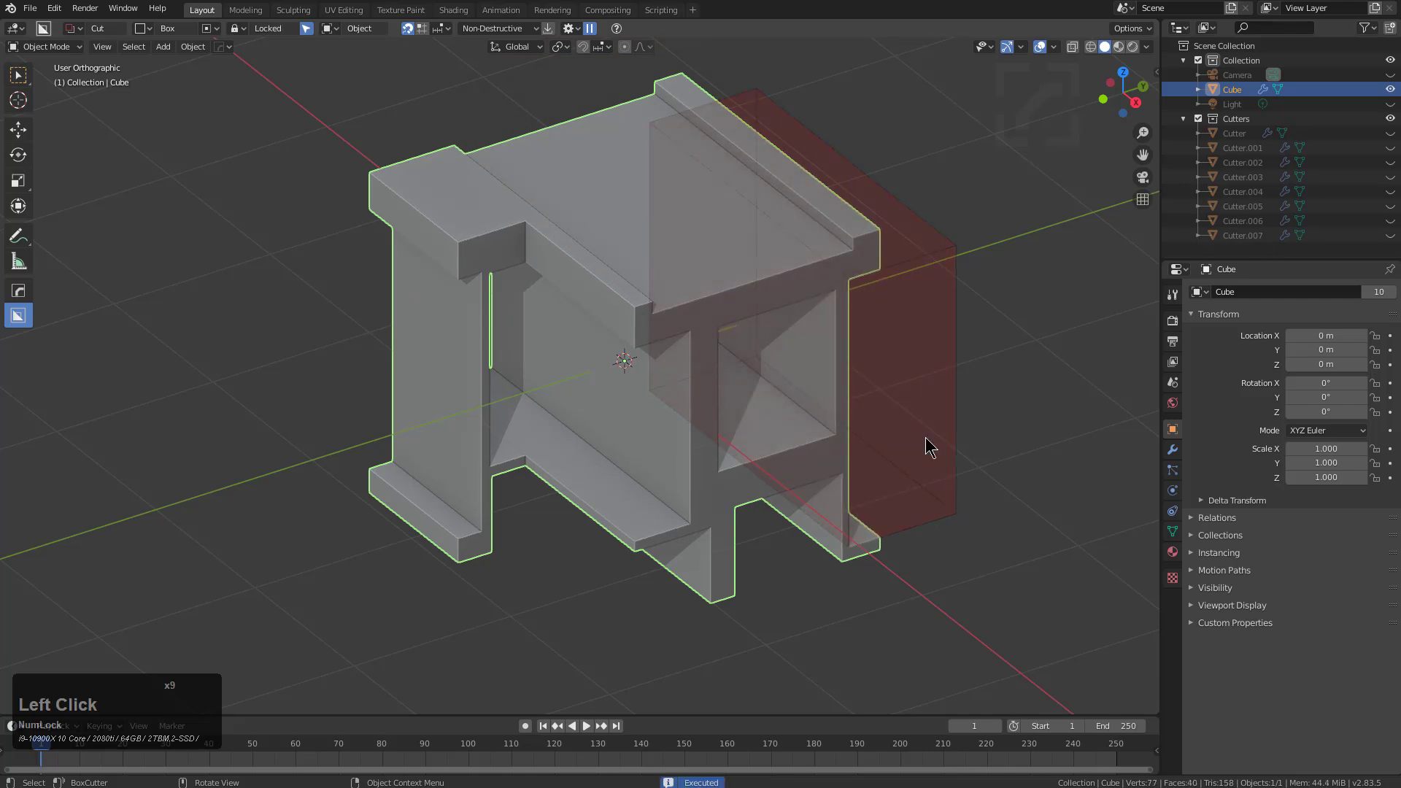
Step: Try moving the cut cube without its cutters parented to it
middle_drag(808, 378, 808, 379)
key(g)
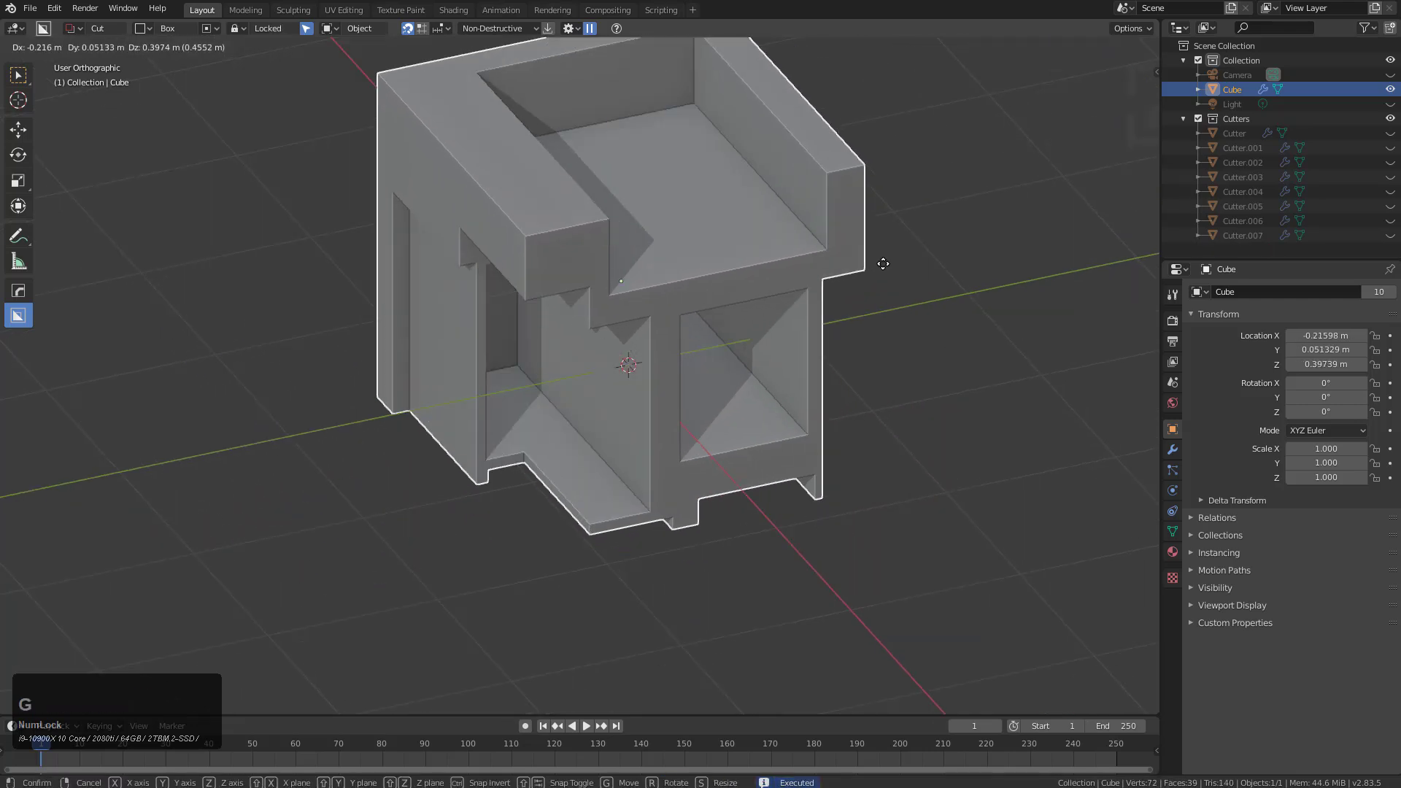
right_click(1020, 445)
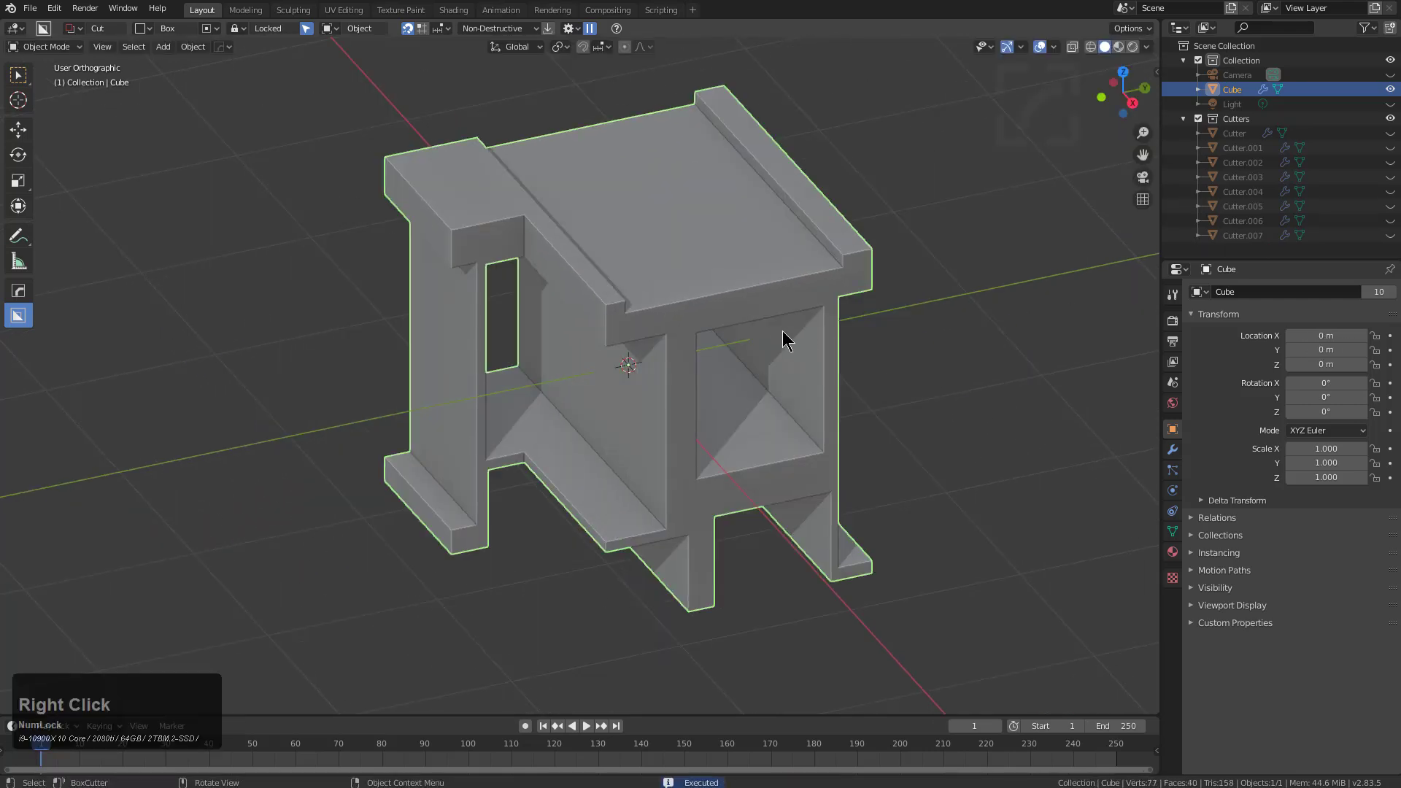
Step: Parent all the boolean cutters to the cube with the Hard Ops Late Parent operation
middle_drag(782, 332, 792, 332)
key(q)
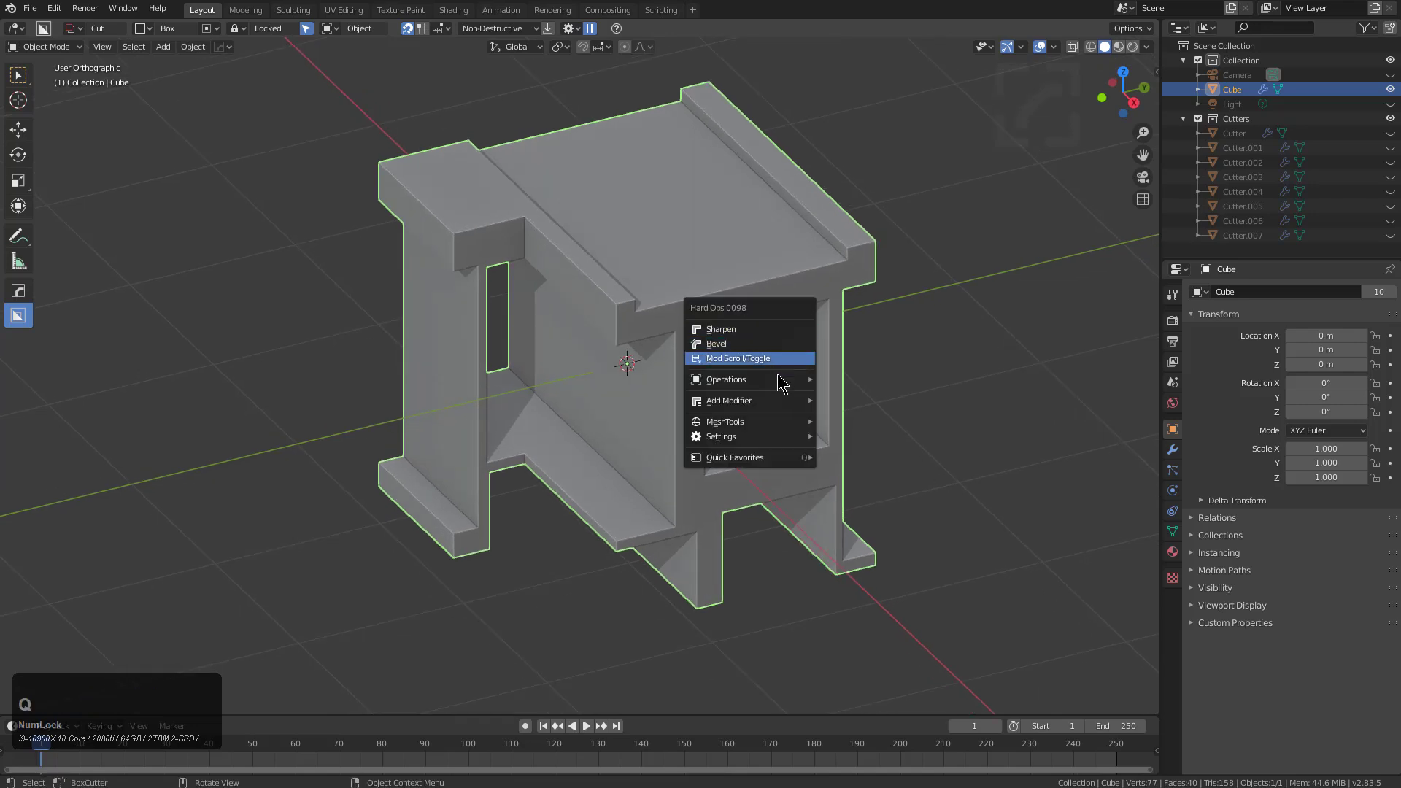
mouse_move(784, 381)
click(873, 631)
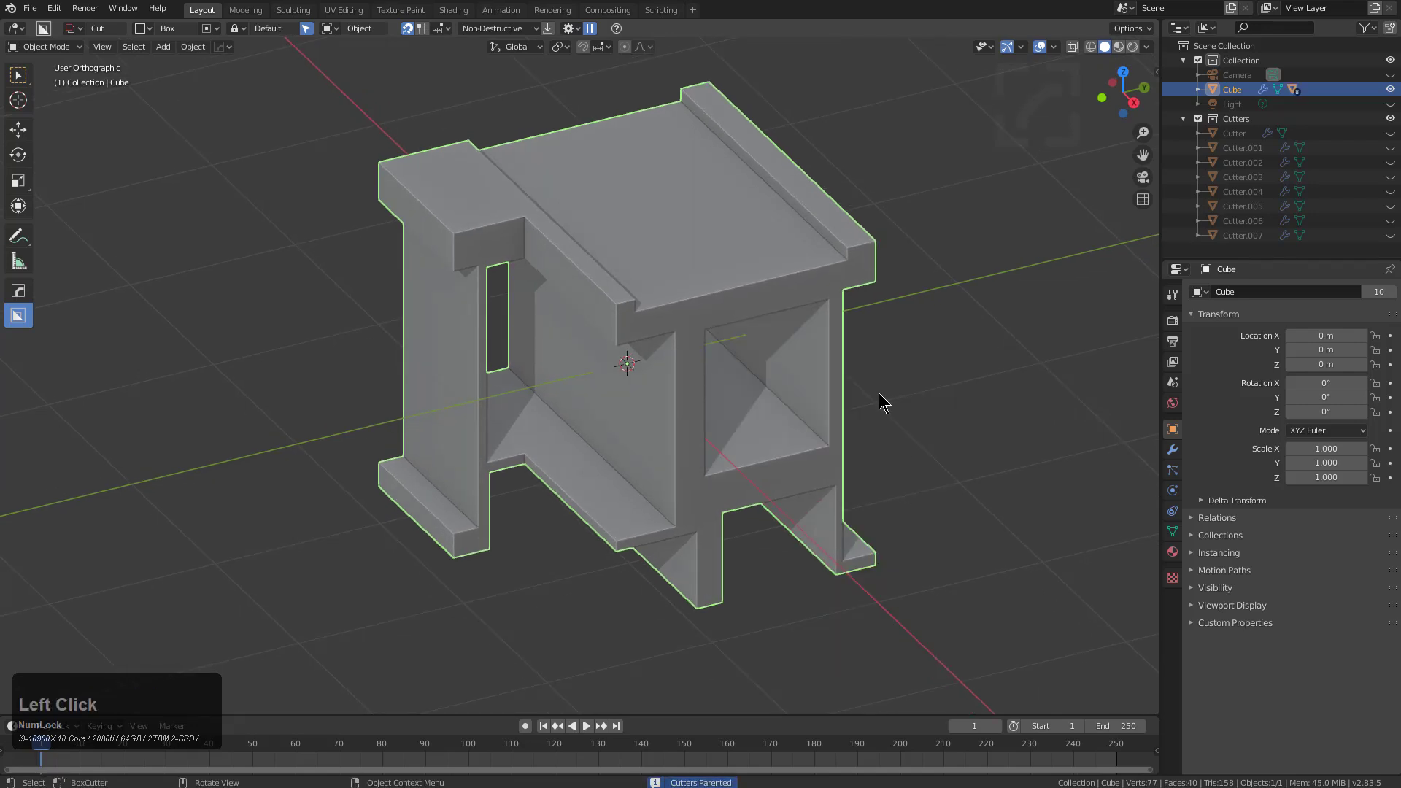
Step: Tilt the cube to about 41.2°, -30.2°, 17.7° and move it to about X -1.12, Y -1.30, Z 0.76 m
scroll(883, 400, down, 2)
key(g)
right_click(900, 362)
key(r)
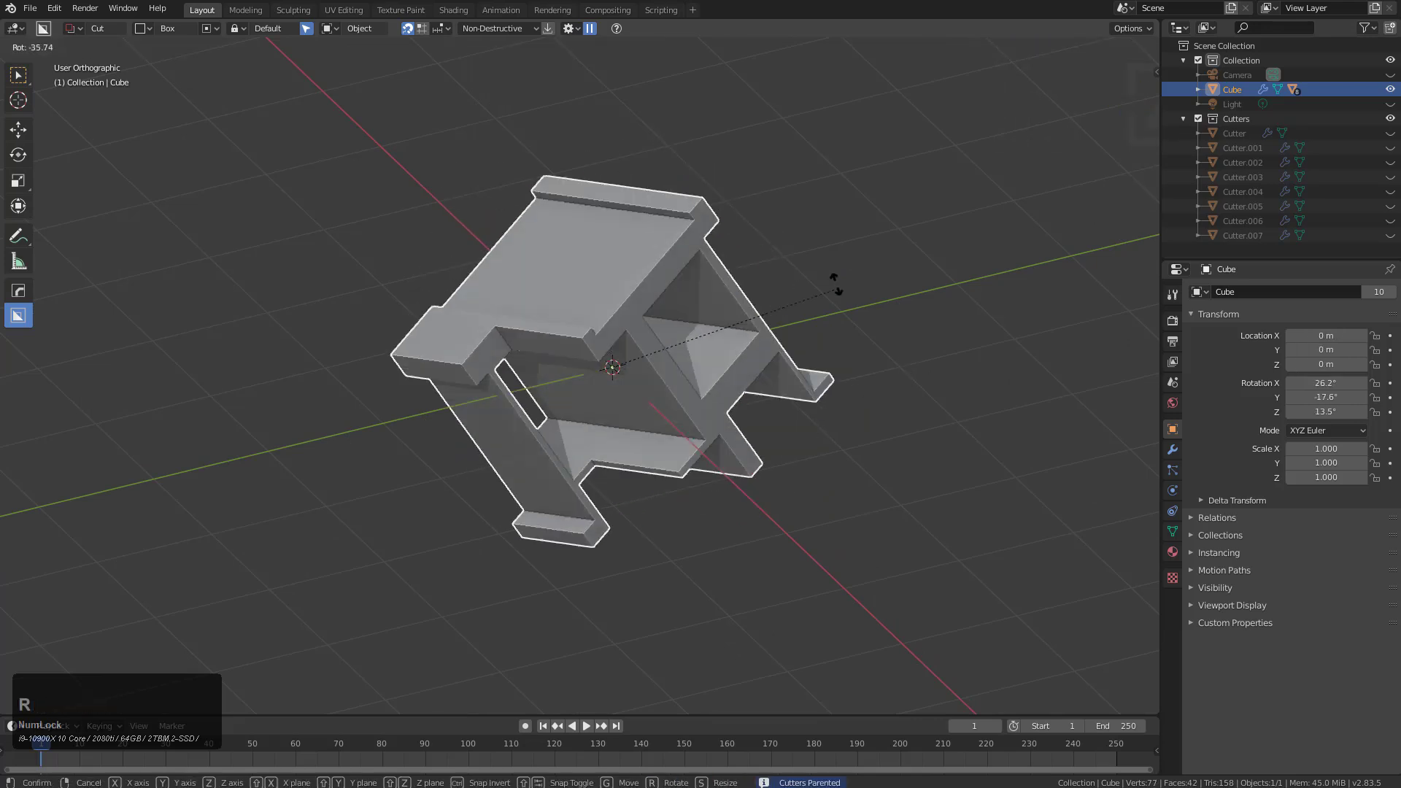
click(845, 347)
key(g)
click(488, 243)
shift+middle_drag(487, 244, 701, 351)
Step: Box-cut three rectangular openings through the channel face of the tilted cube, leaving narrow beams between them
scroll(481, 329, up, 1)
middle_drag(482, 330, 428, 470)
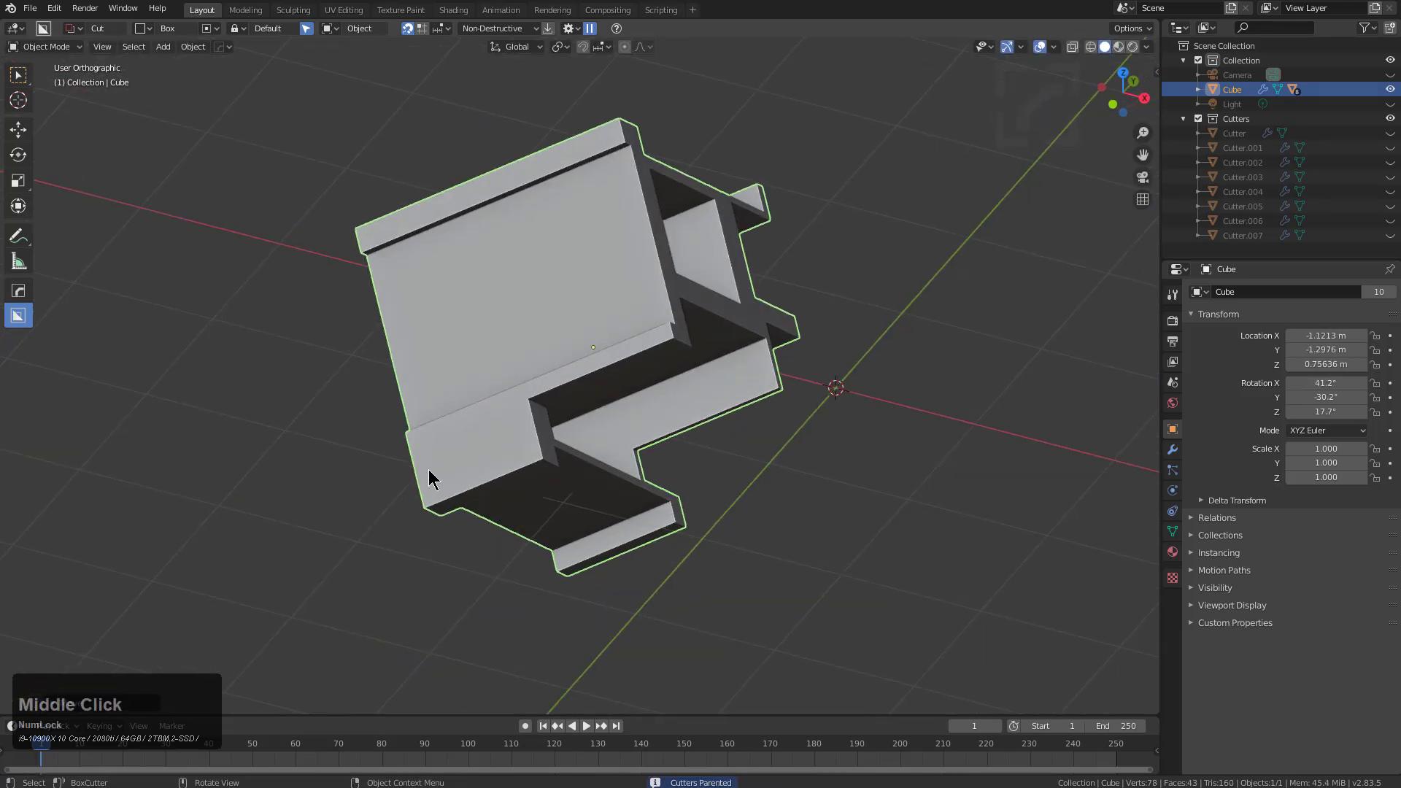
drag(443, 394, 488, 307)
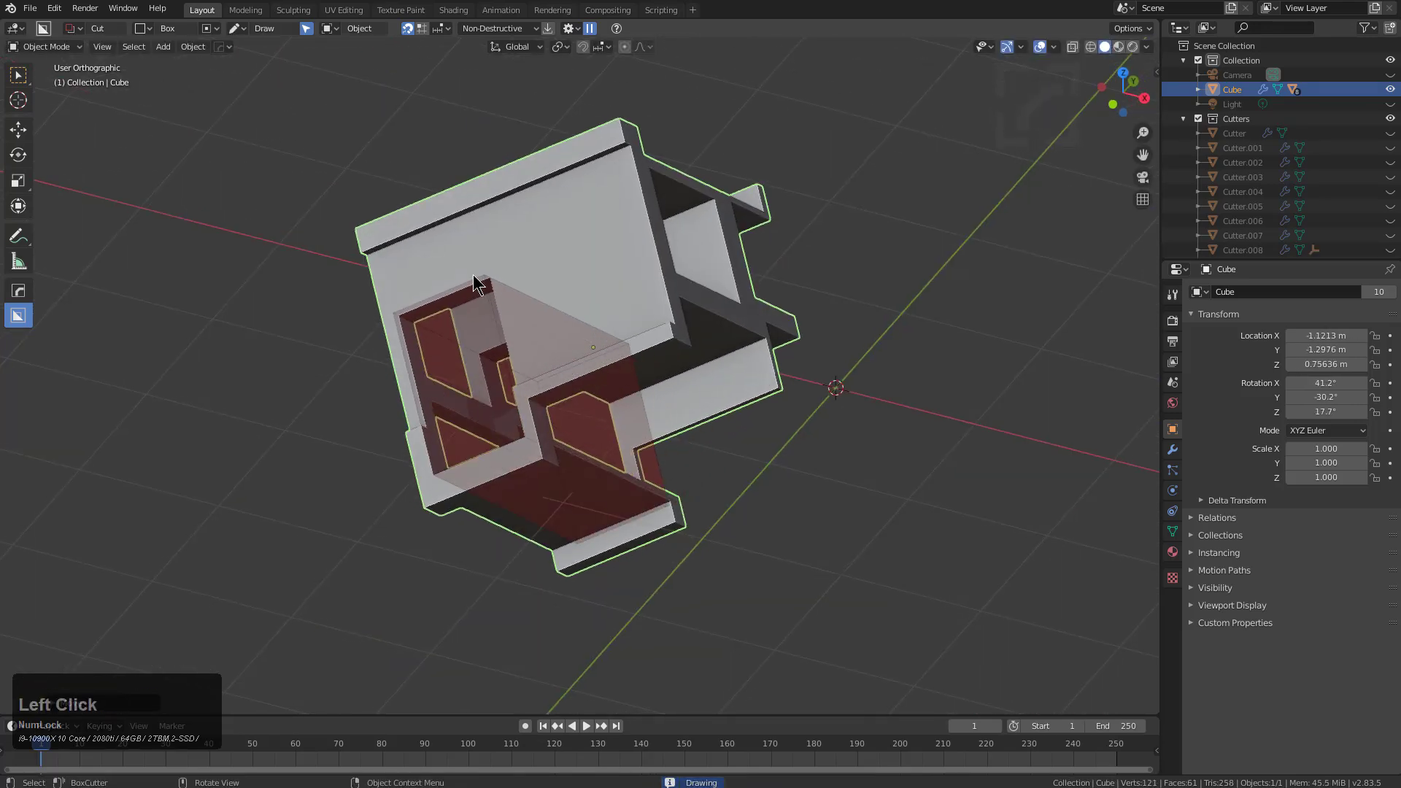
click(514, 240)
mouse_move(507, 211)
mouse_down()
mouse_move(636, 322)
mouse_move(661, 322)
mouse_up()
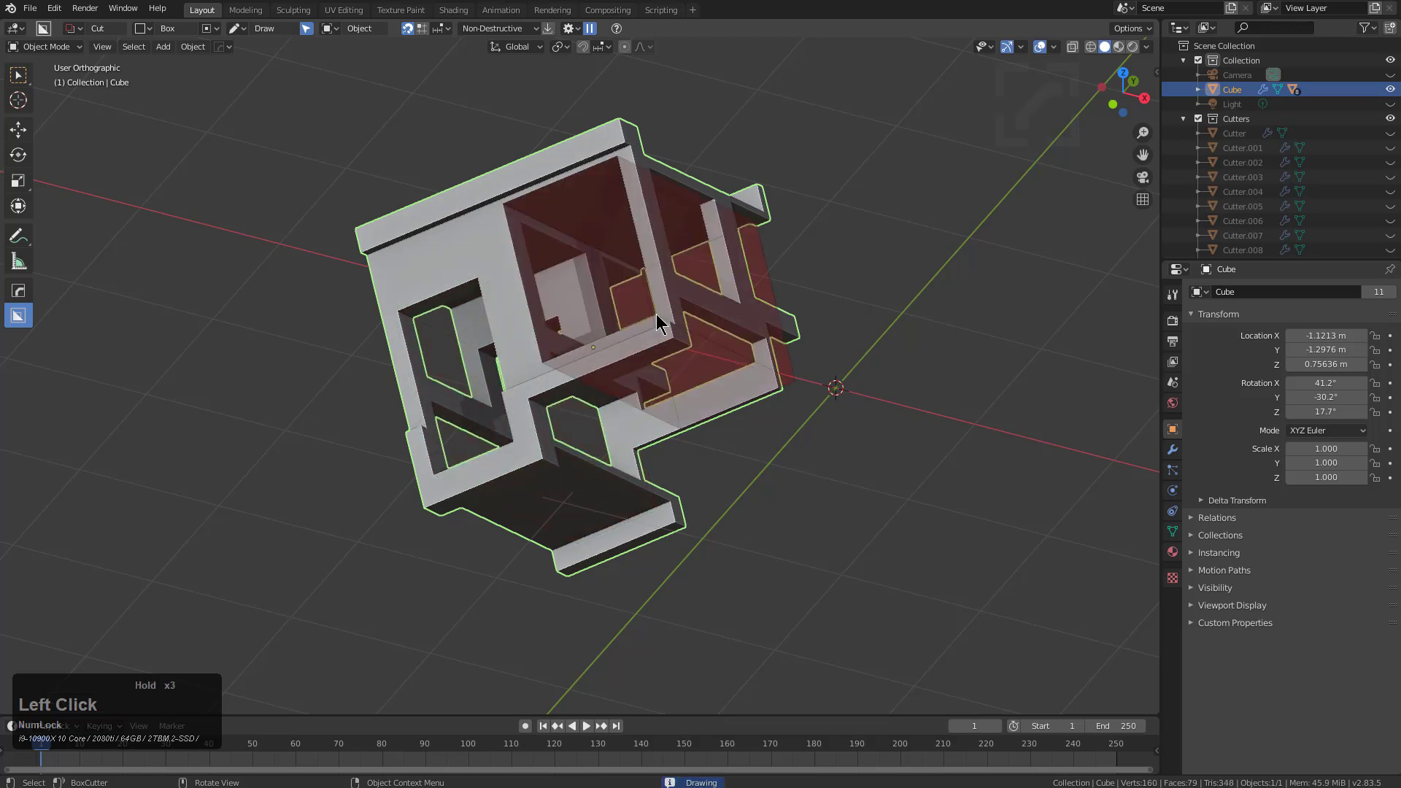
drag(402, 270, 495, 270)
middle_drag(654, 311, 595, 276)
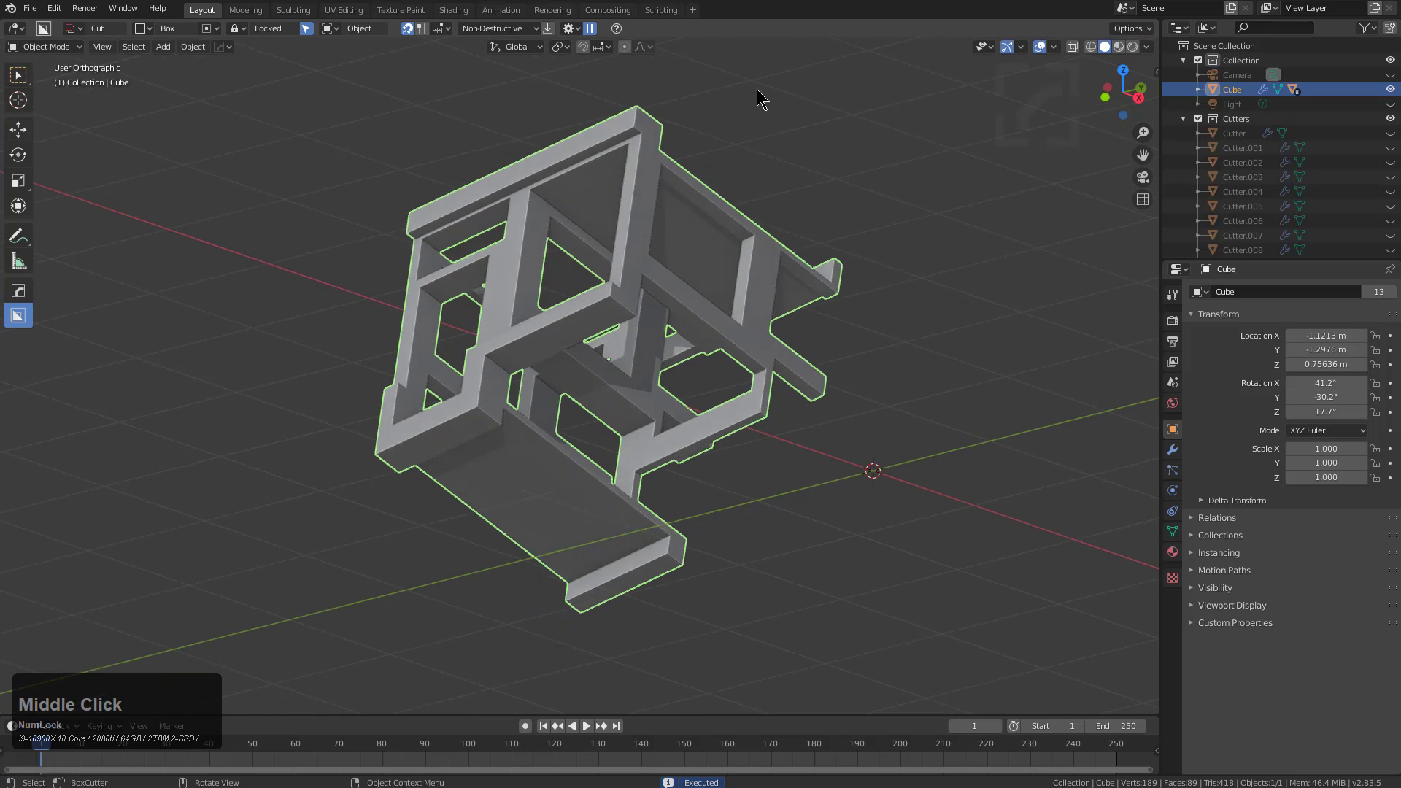
Step: Review the BoxCutter behavior settings for Parent Shape and parent the new cutters to the cube with Late Parent
click(575, 29)
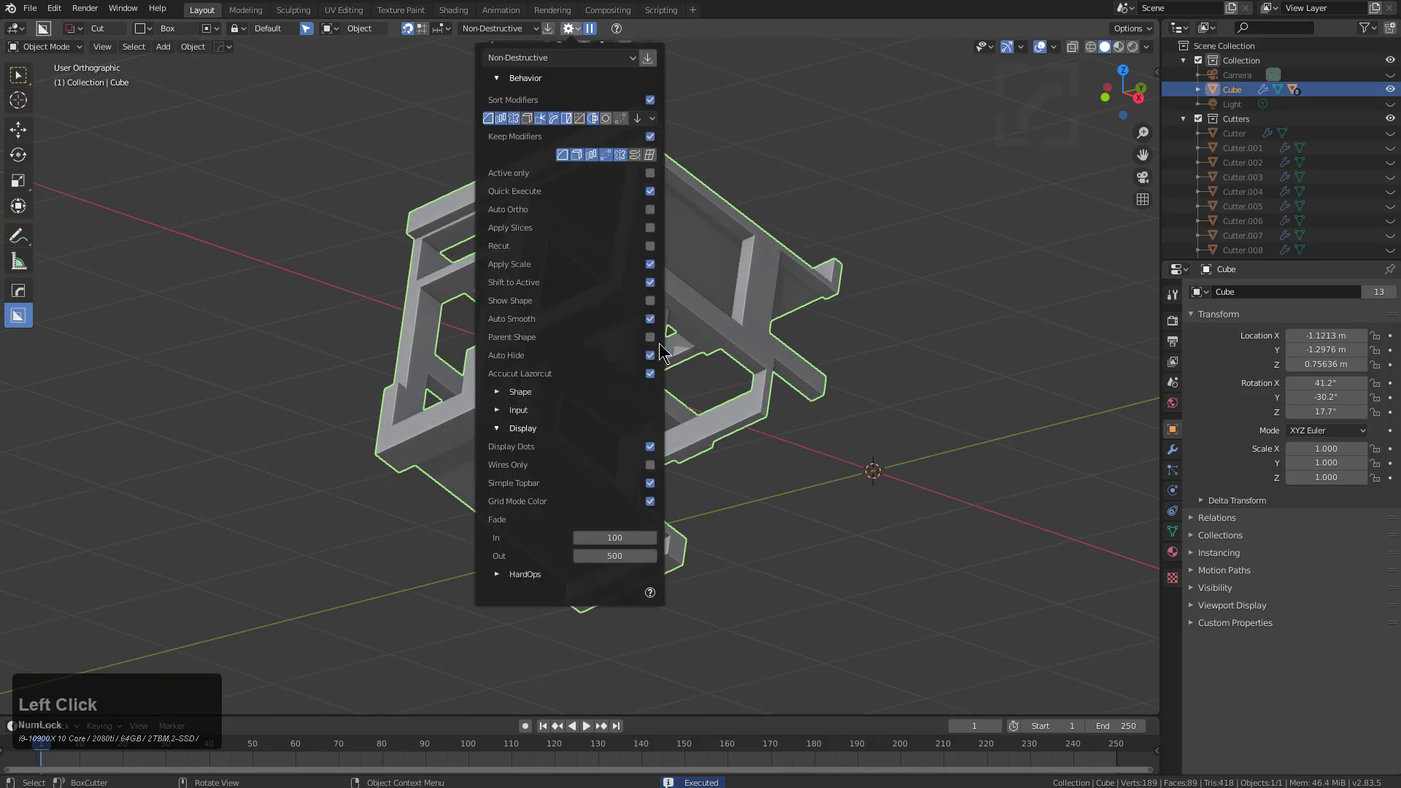
middle_drag(690, 272, 506, 234)
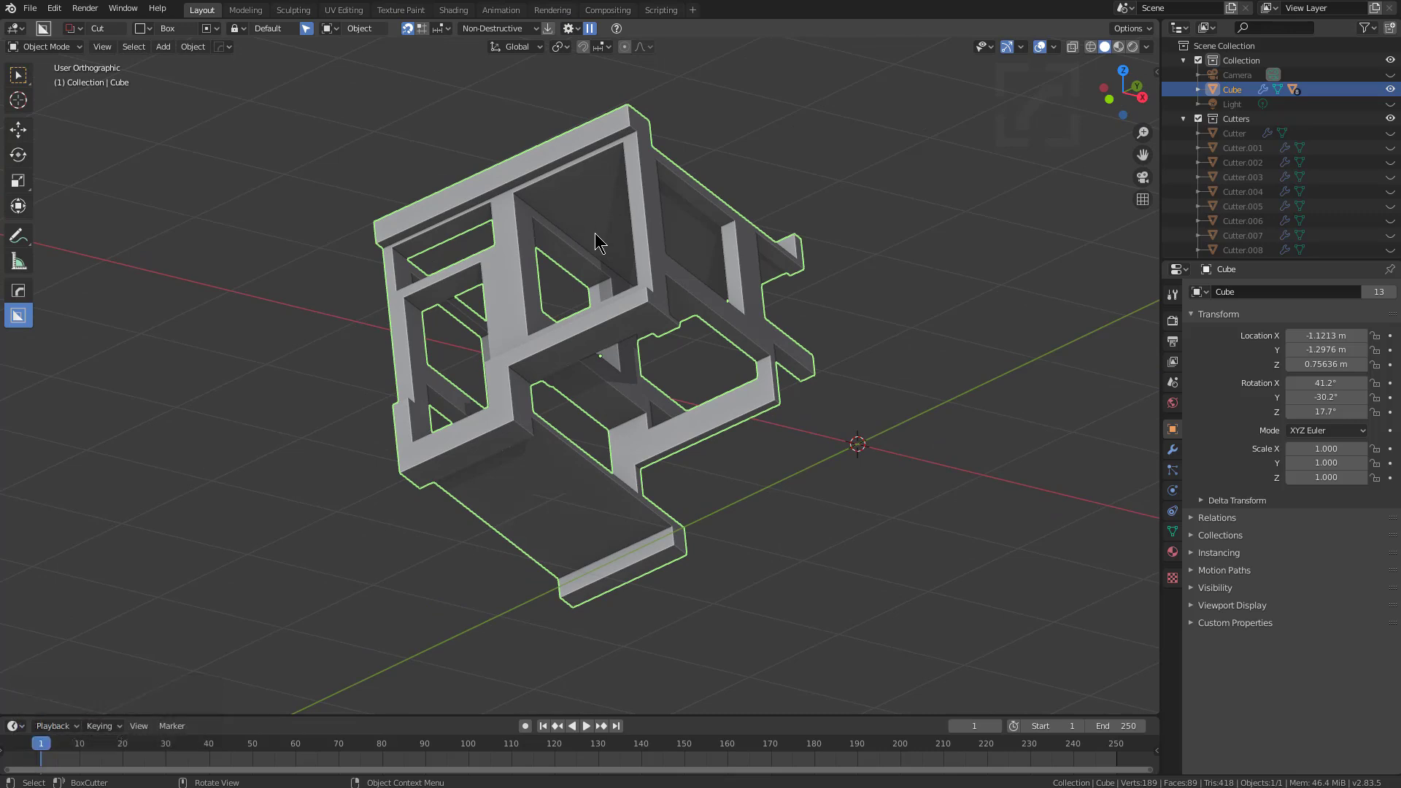
key(q)
mouse_move(573, 235)
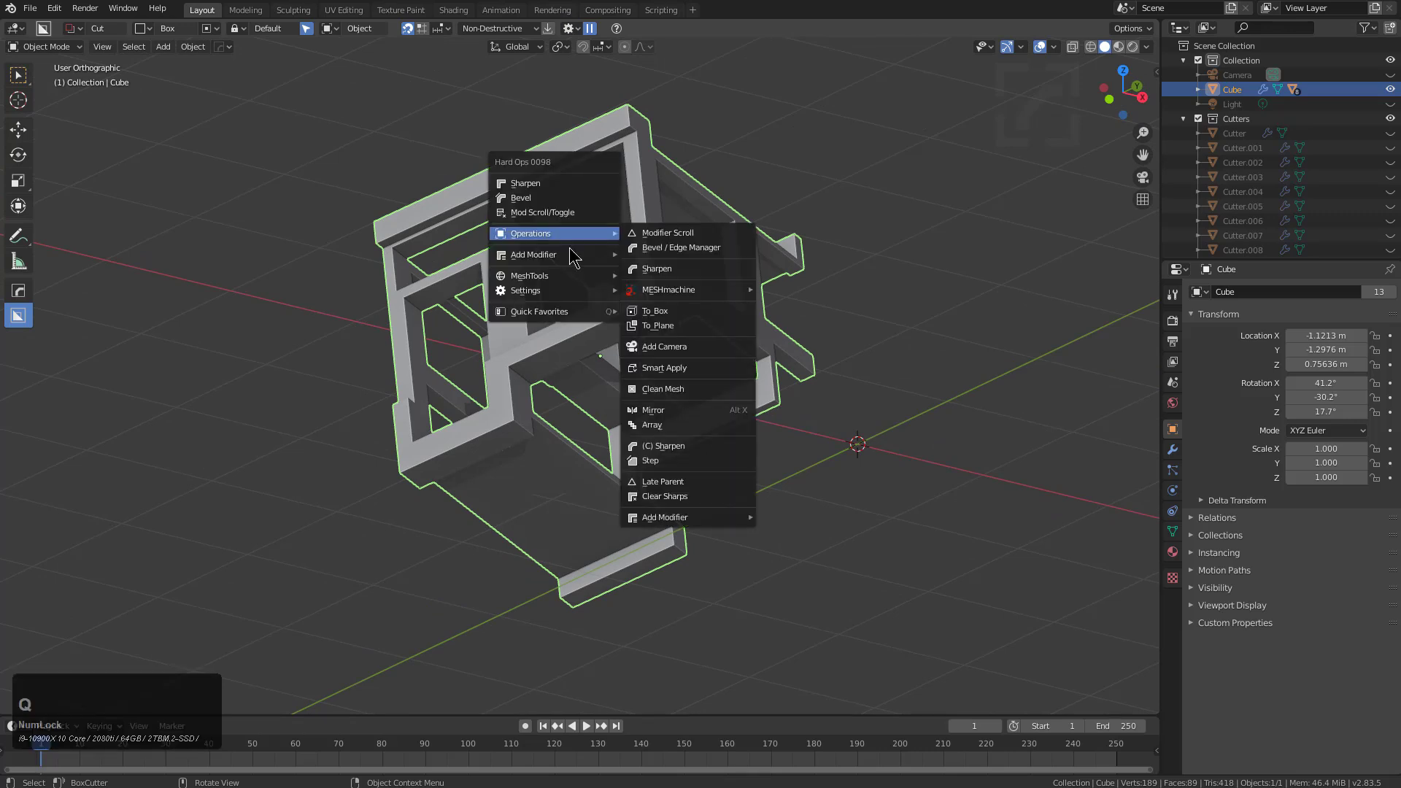
click(688, 487)
Step: Test-move the cube with its cutters, clear its location and rotation, and inspect it from several sides
key(g)
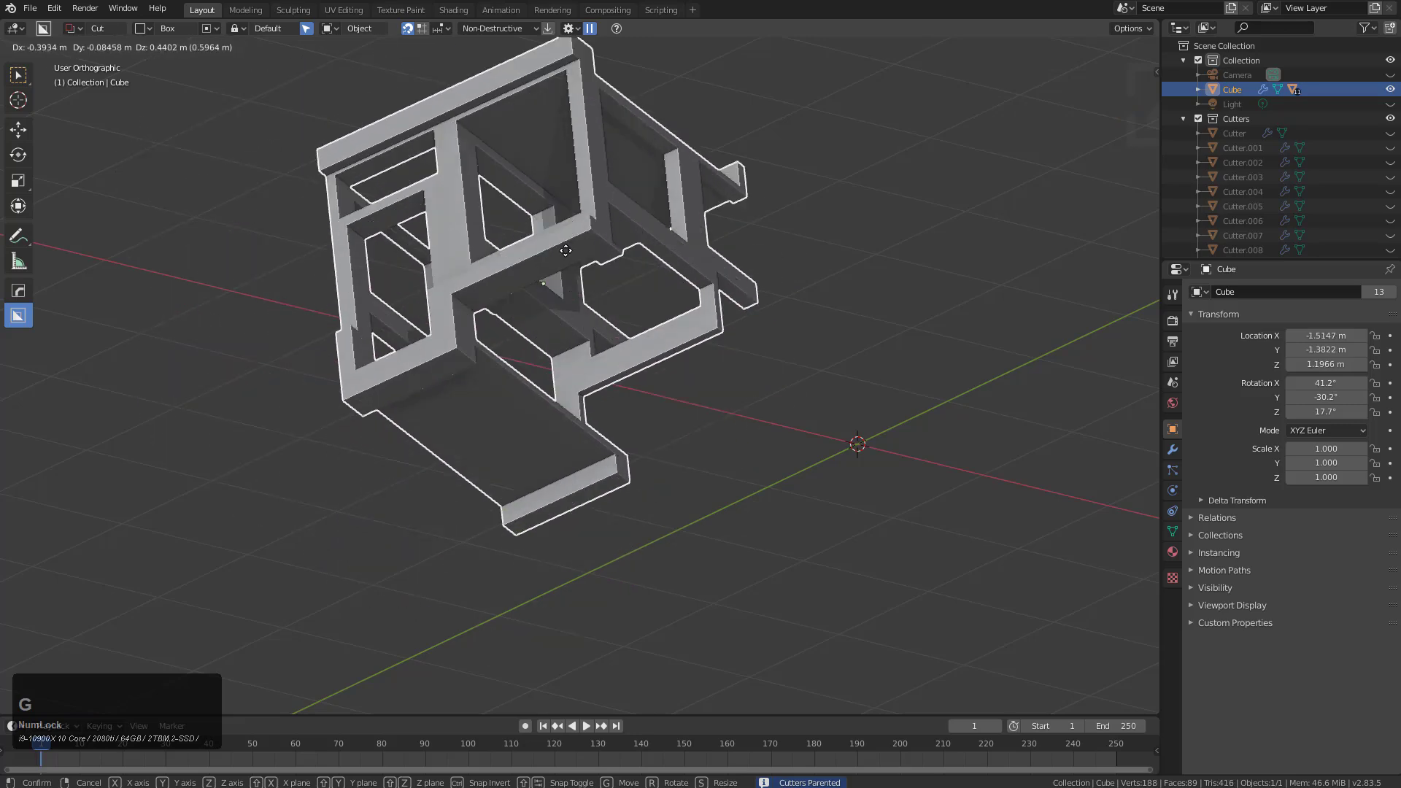
click(699, 383)
key(alt+g)
key(alt+r)
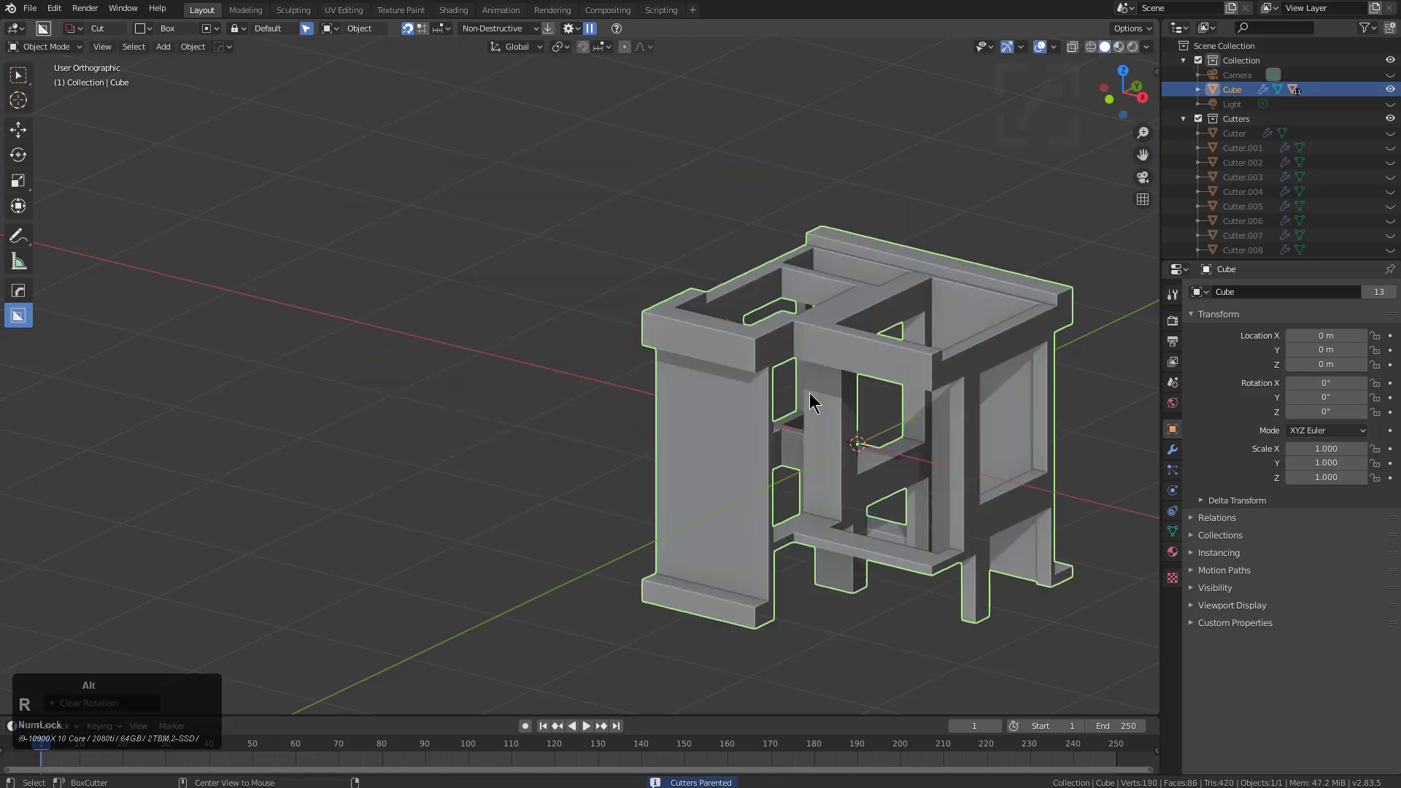
middle_drag(910, 462, 666, 430)
key(KP_Decimal)
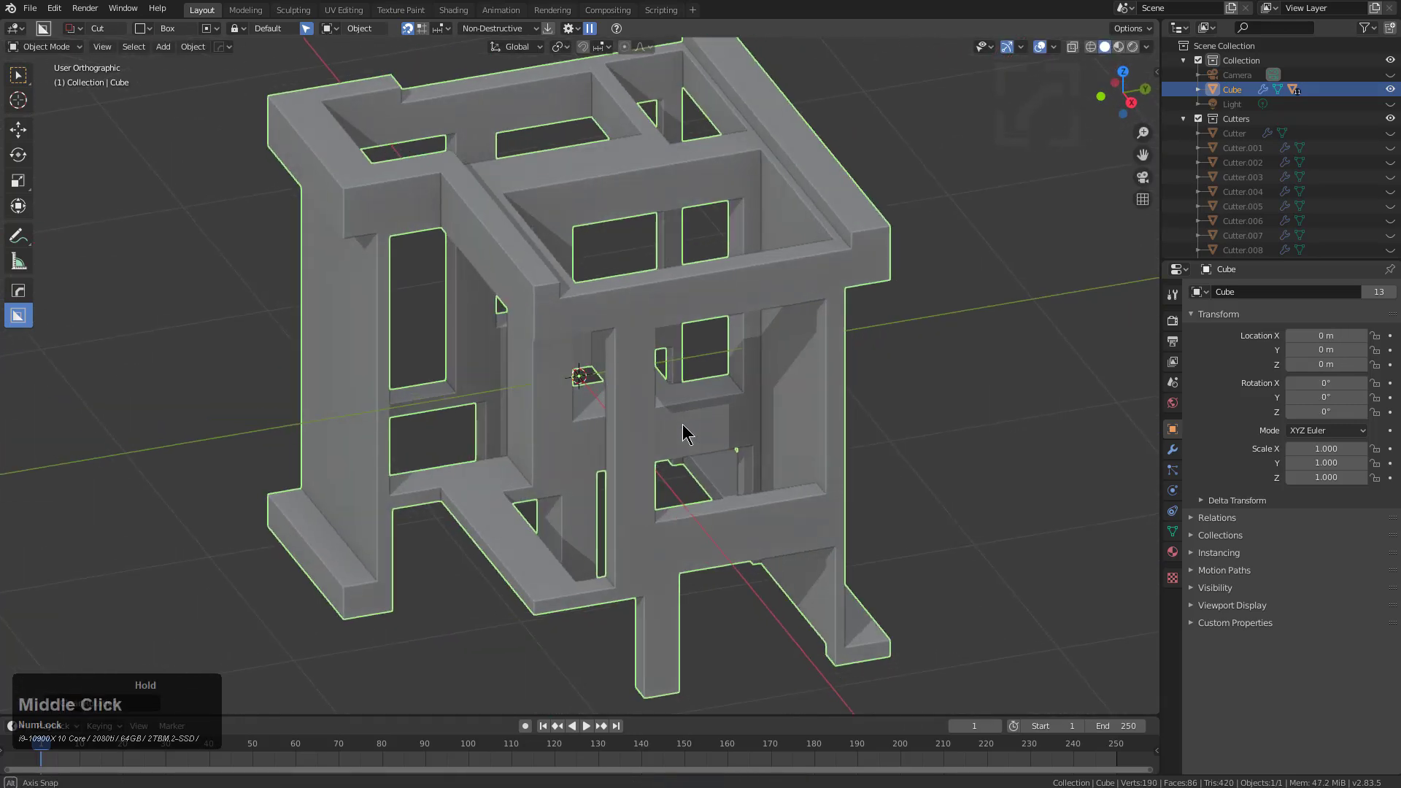
scroll(665, 429, down, 2)
middle_drag(617, 386, 748, 332)
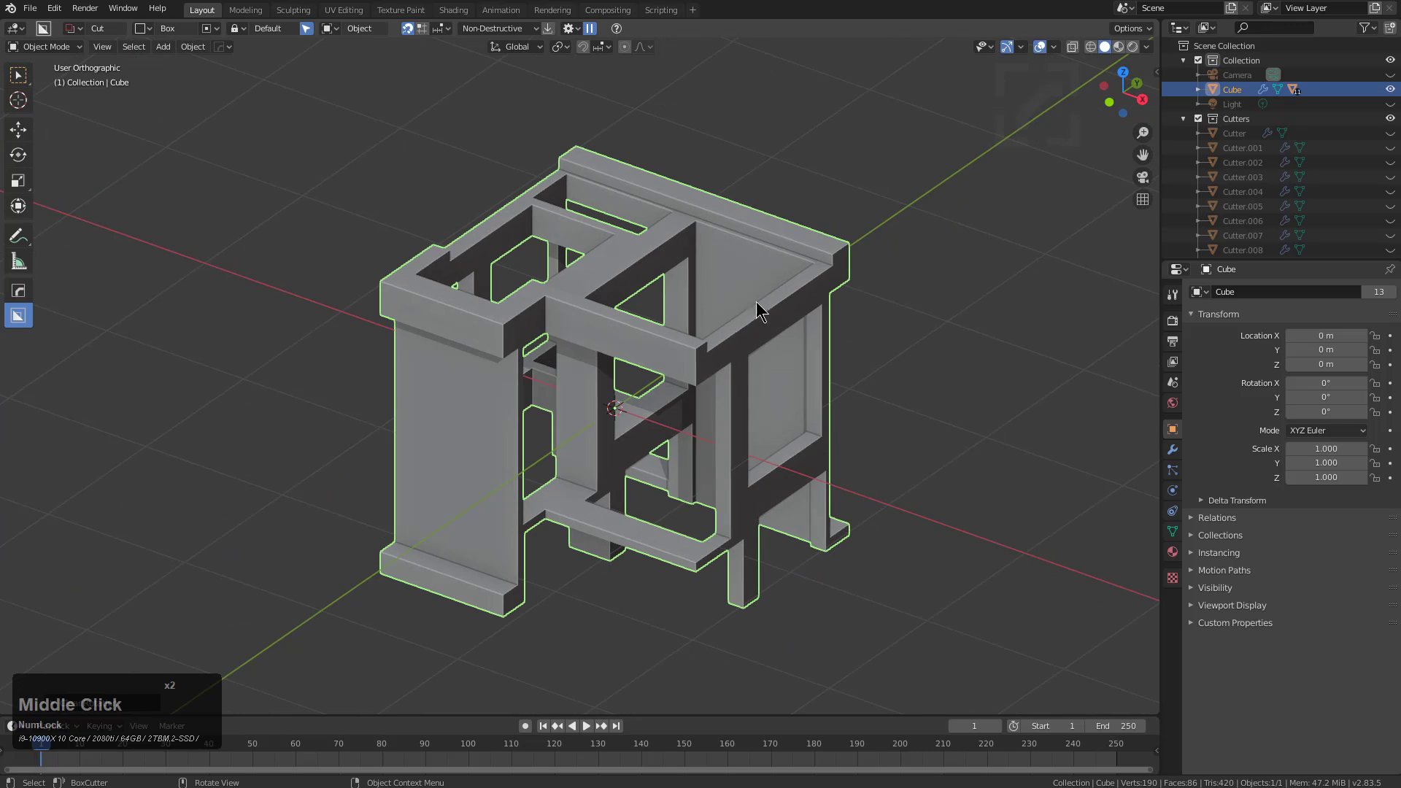
key(alt+r)
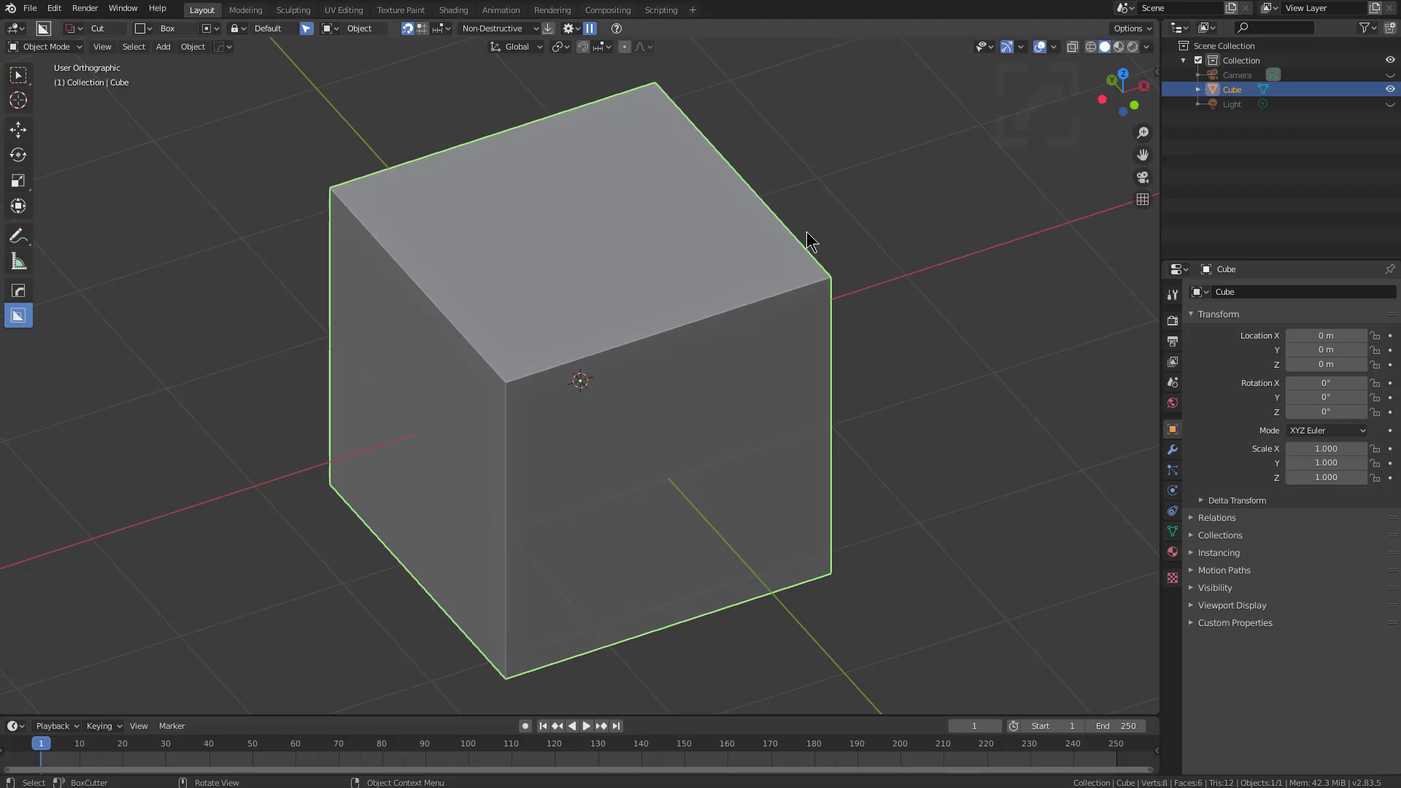
Step: Delete the default cube in the fresh scene and add a mesh plane at the origin
middle_drag(807, 238, 736, 357)
scroll(751, 347, down, 1)
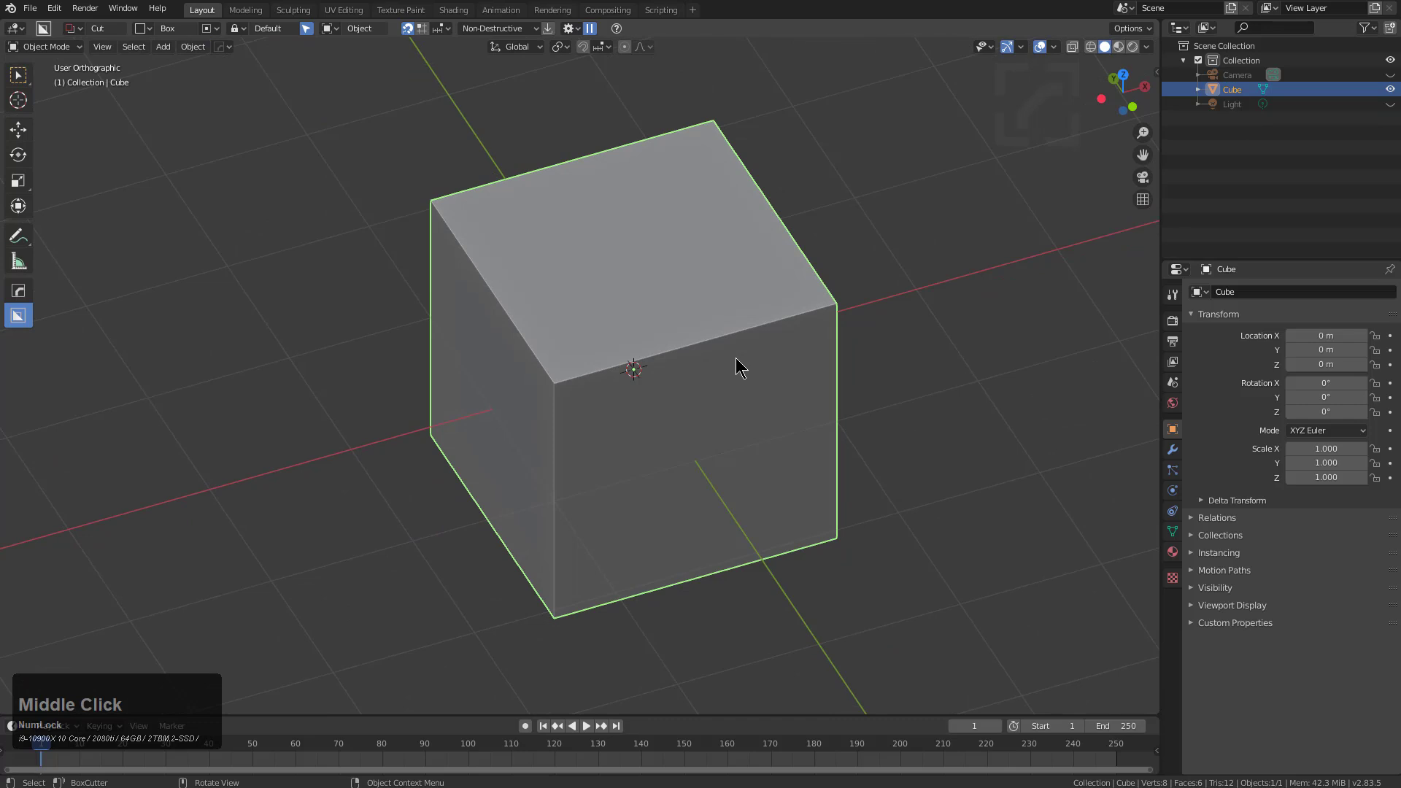
key(x)
click(737, 361)
key(shift+a)
mouse_move(745, 350)
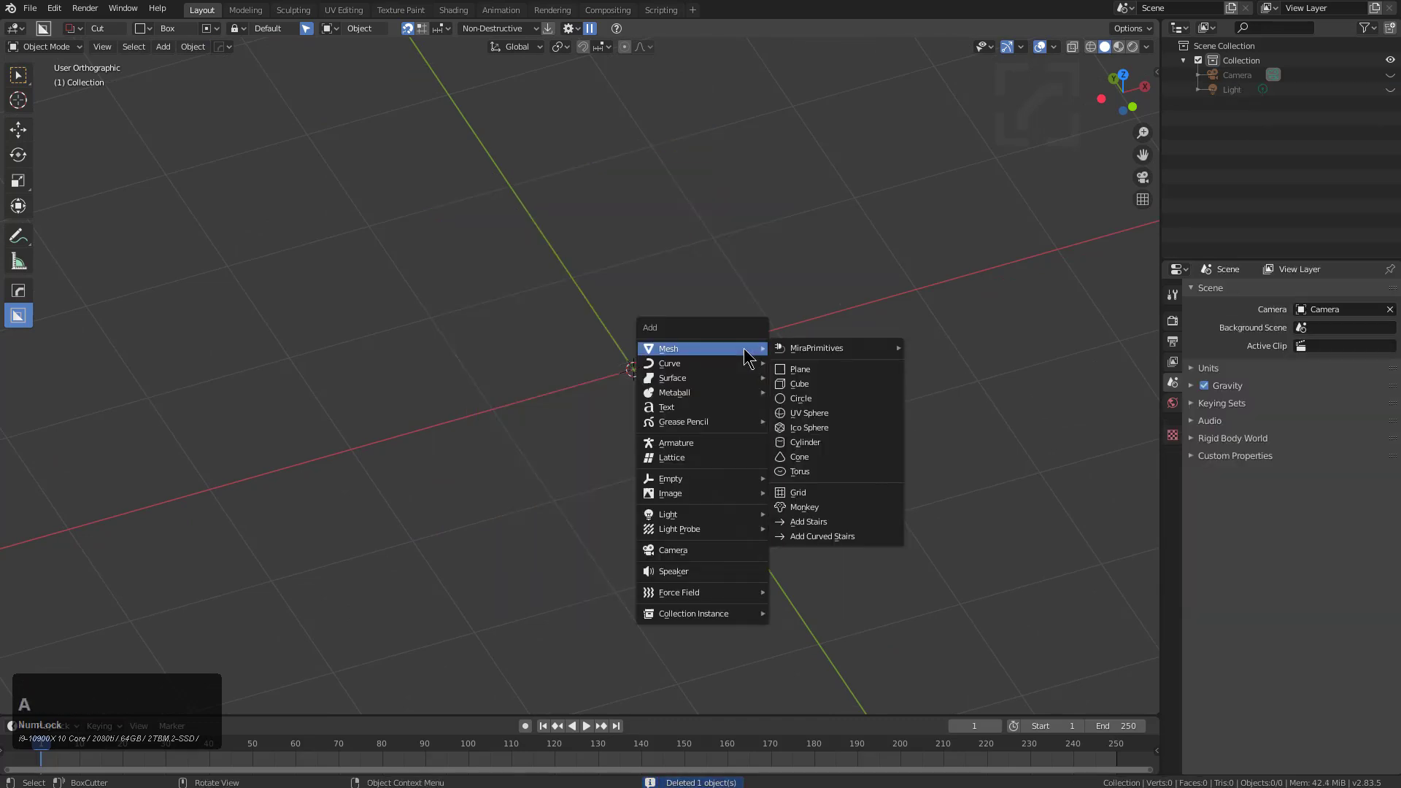
click(810, 369)
middle_drag(732, 357, 720, 369)
Step: Bisect the plane across the X axis with the Hard Ops Mirror tool, keeping only the negative X half
key(alt+x)
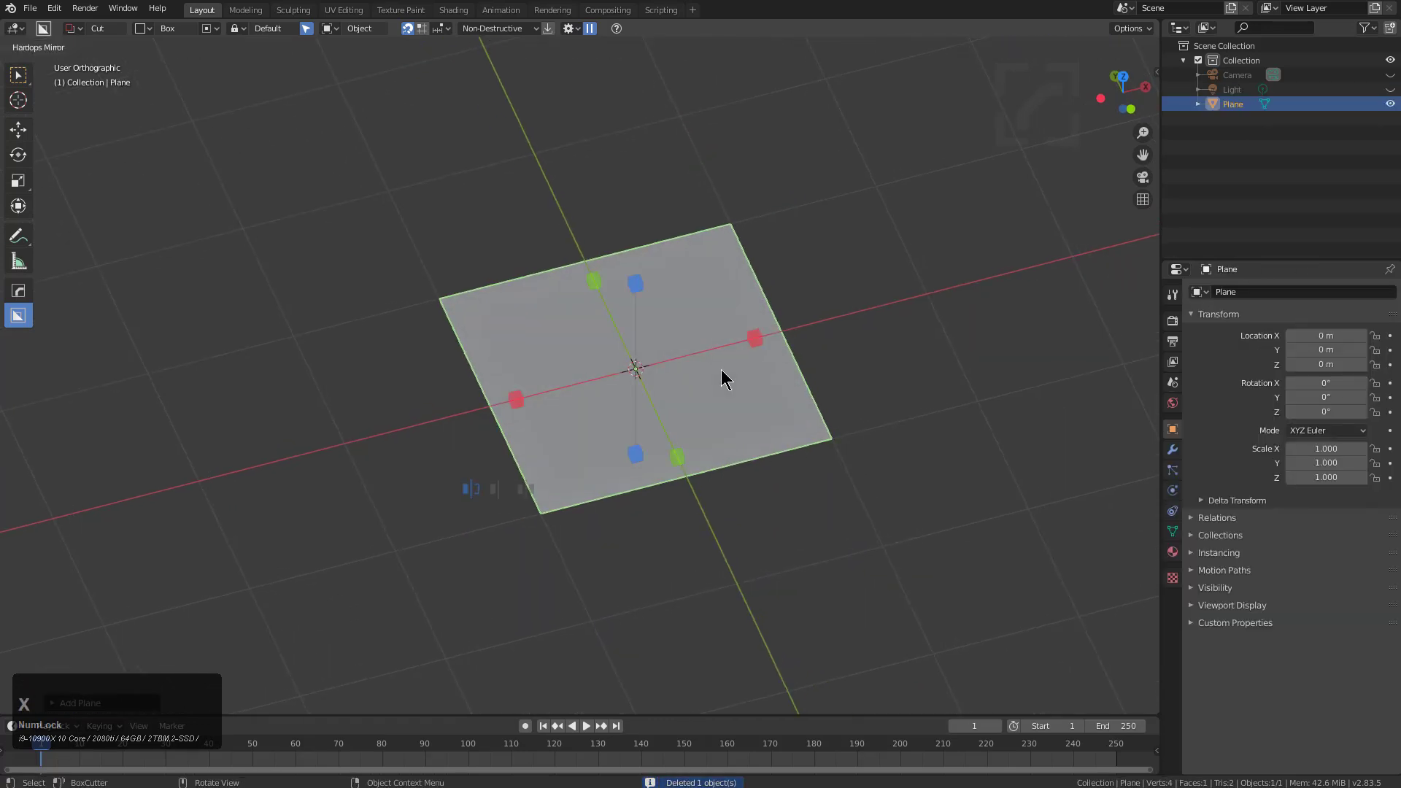
click(494, 489)
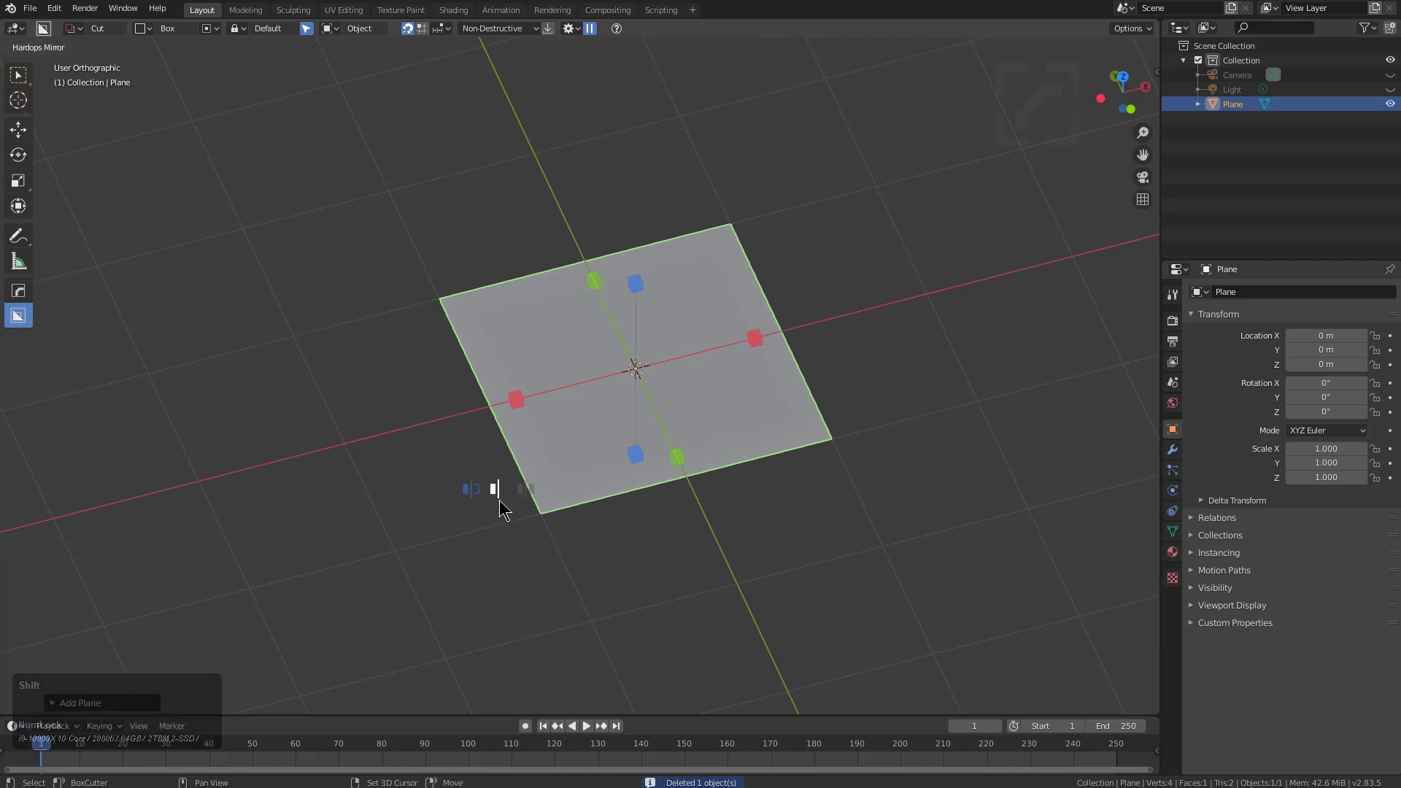
click(515, 401)
middle_drag(866, 419, 815, 420)
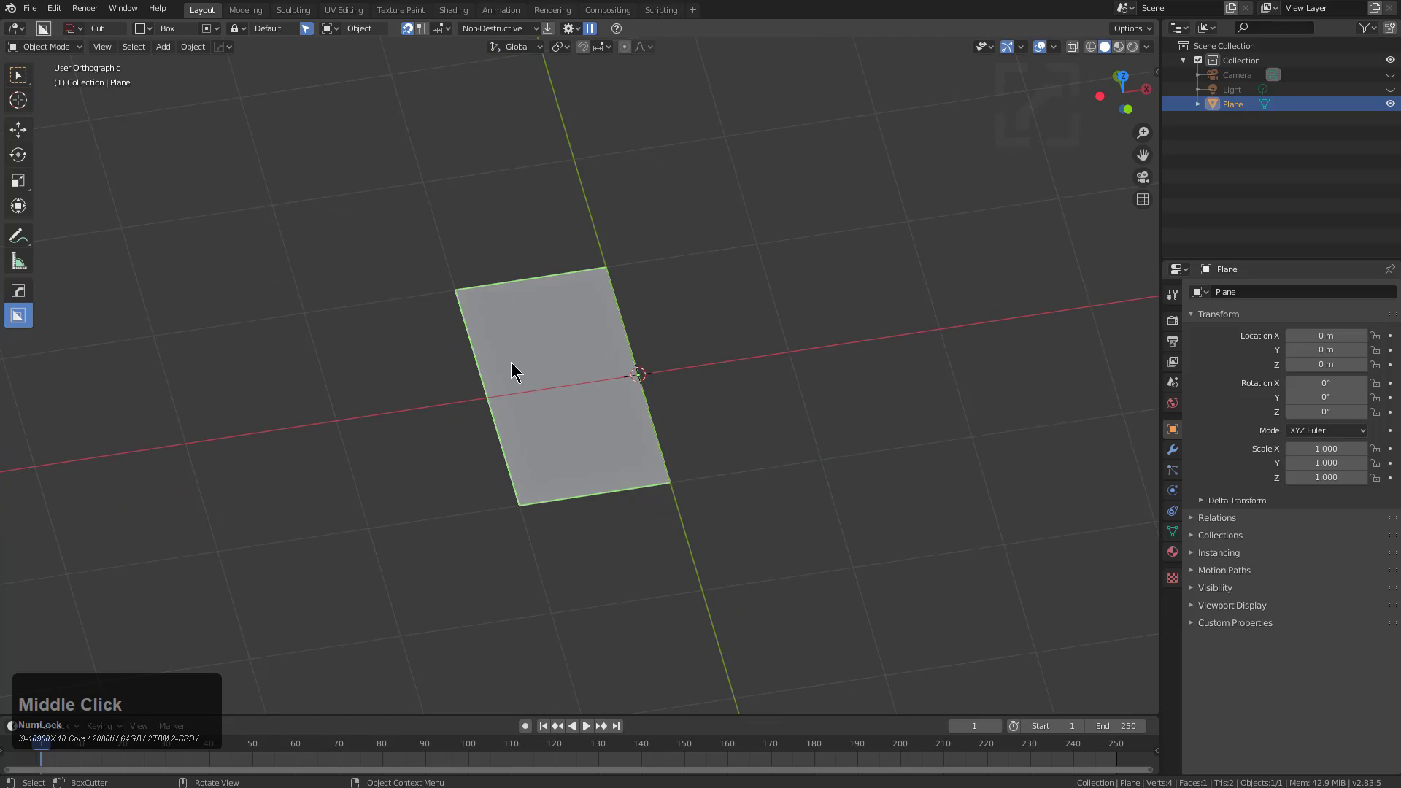
Step: Add a Hard Ops Screw modifier to the half plane to revolve it into a cylinder around the Y axis
key(q)
mouse_move(724, 384)
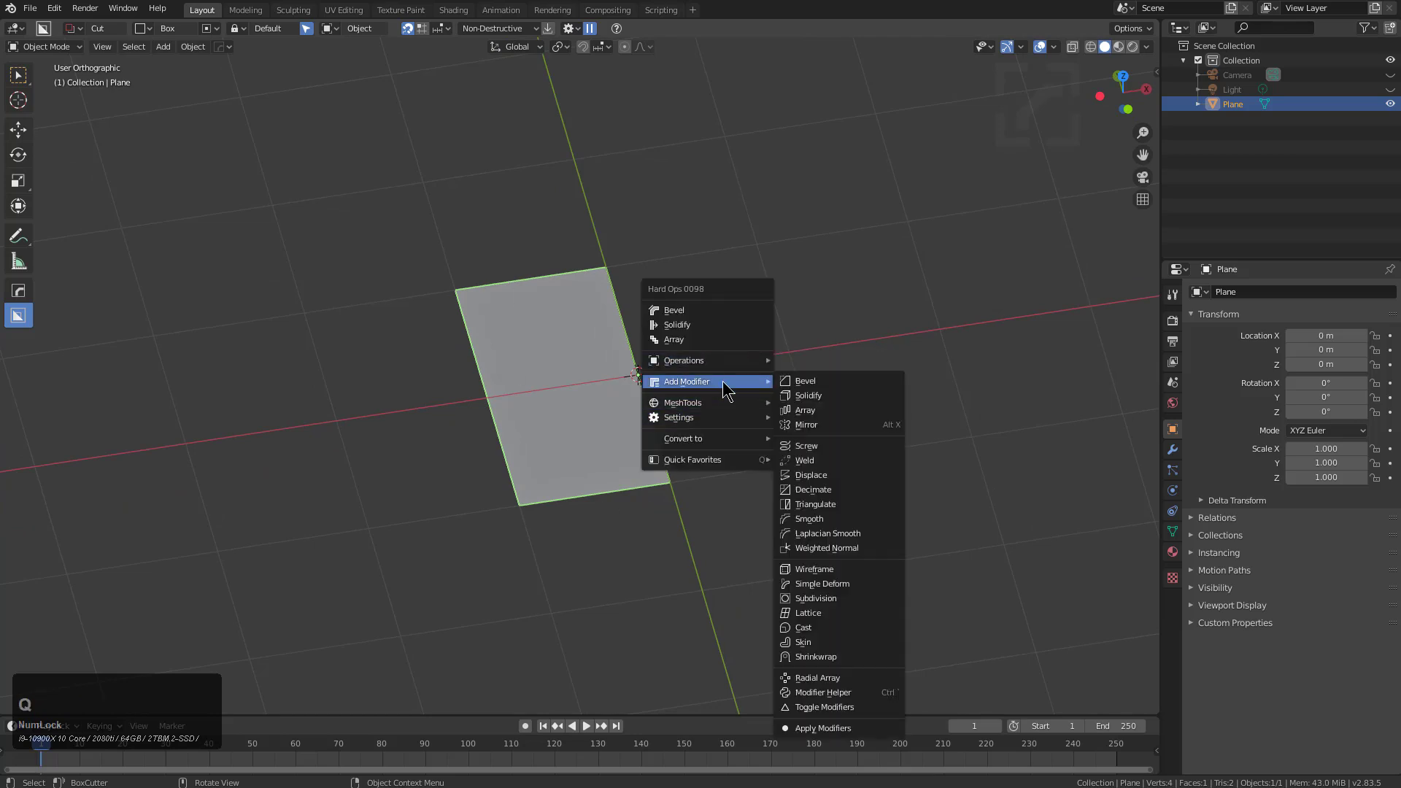
click(829, 445)
middle_drag(829, 446, 714, 428)
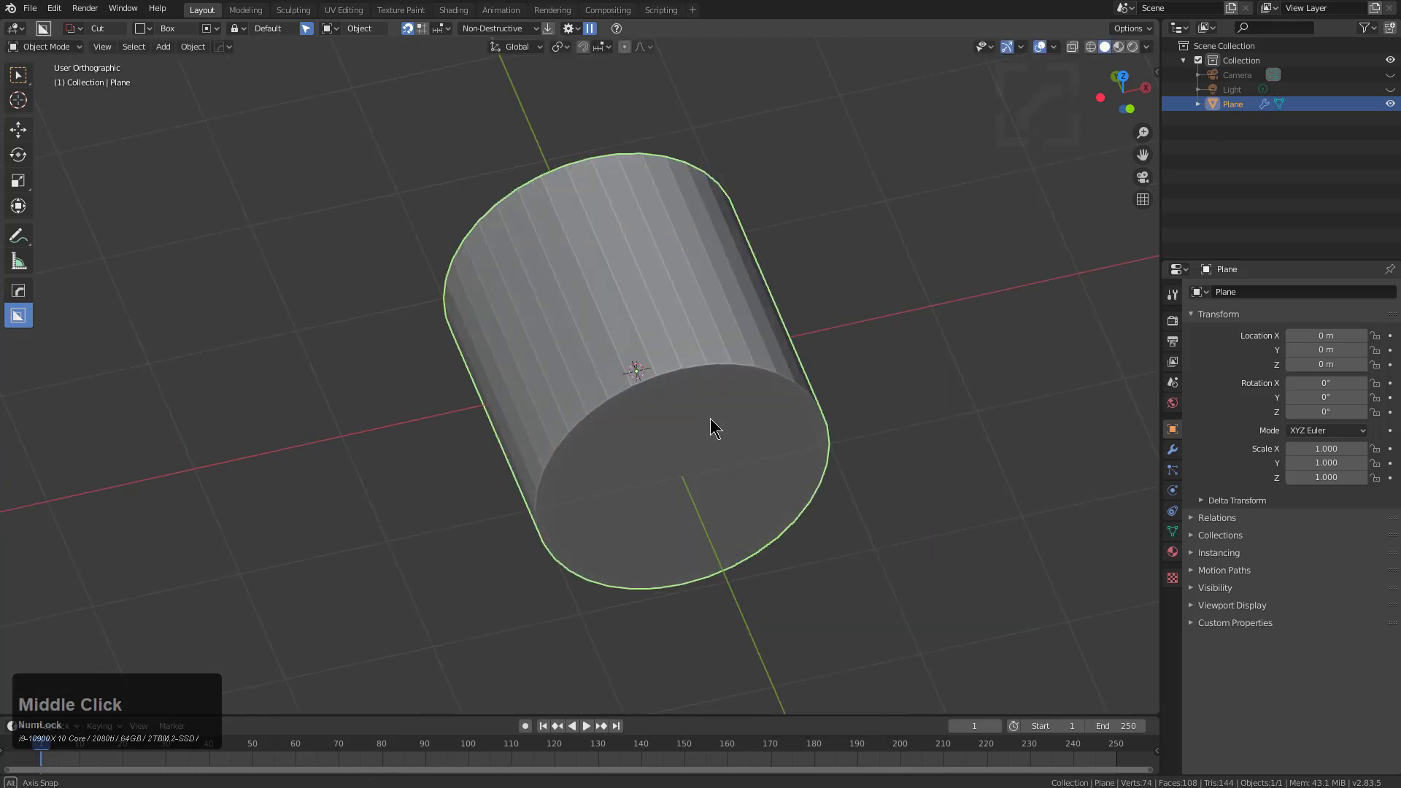
Step: Sharpen the revolved cylinder with the Hard Ops Sharpen operation to smooth its shading
key(q)
click(695, 321)
middle_drag(698, 344, 724, 352)
Step: Delete the profile edge lying on the Y revolve axis from the half plane's mesh
key(Tab)
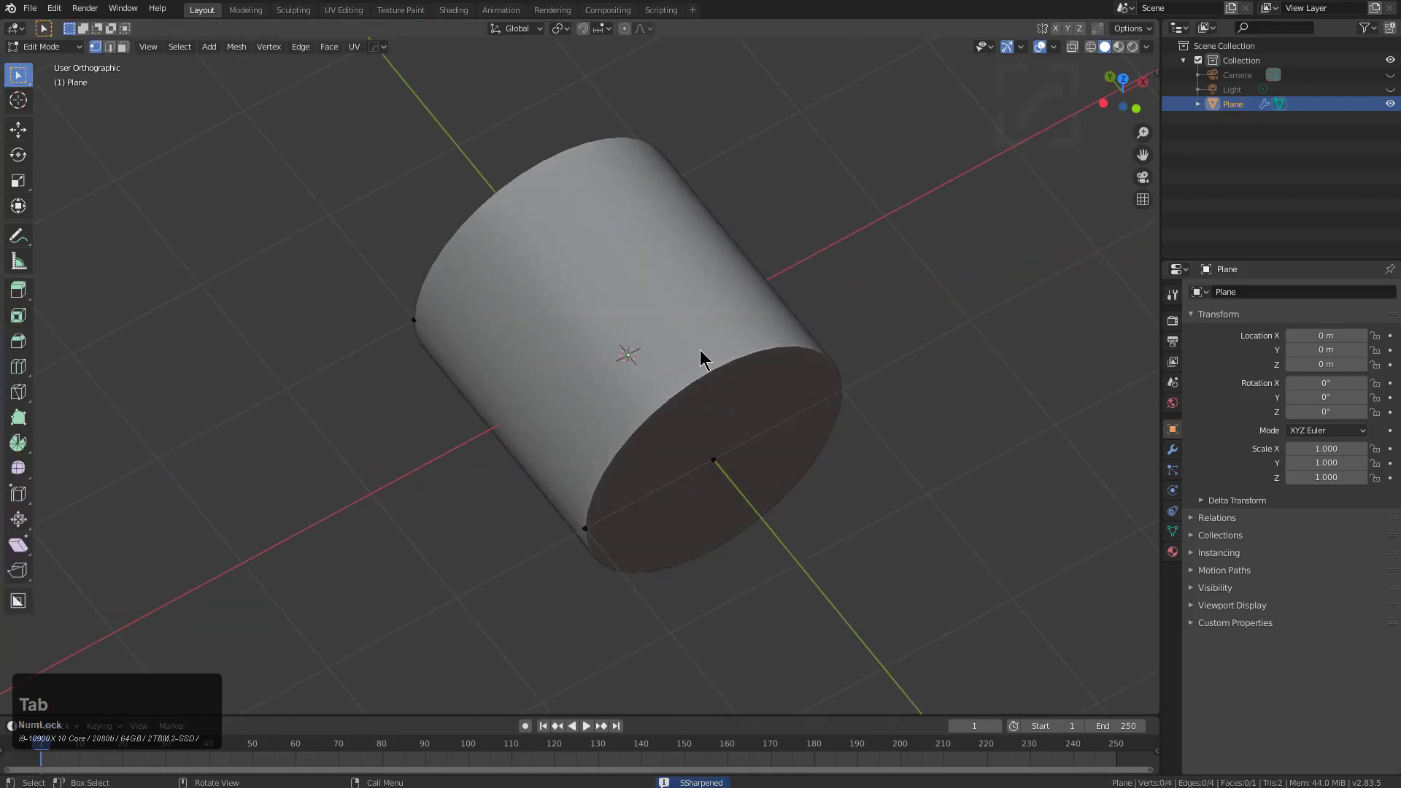
key(alt+z)
key(2)
key(x)
click(628, 369)
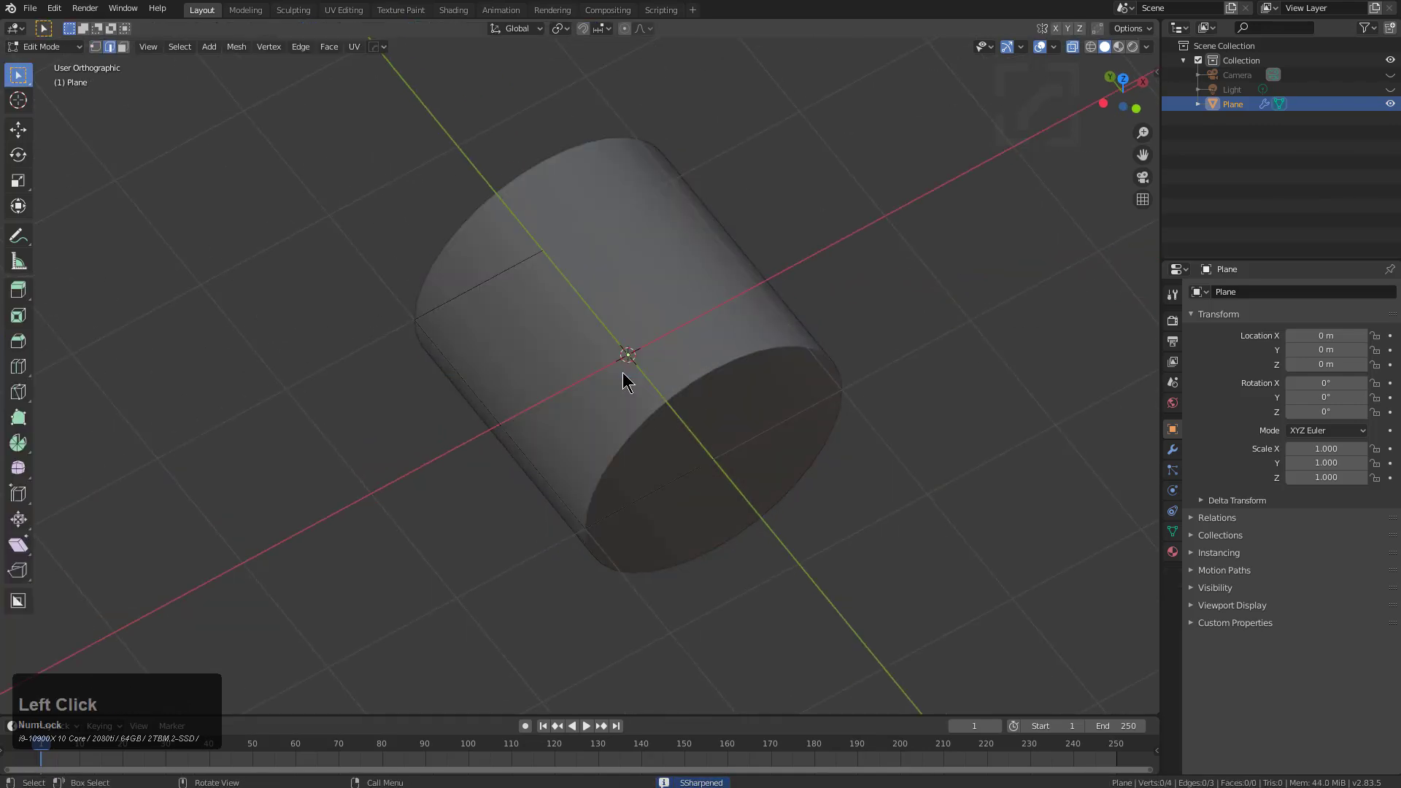
key(Tab)
middle_drag(744, 413, 697, 383)
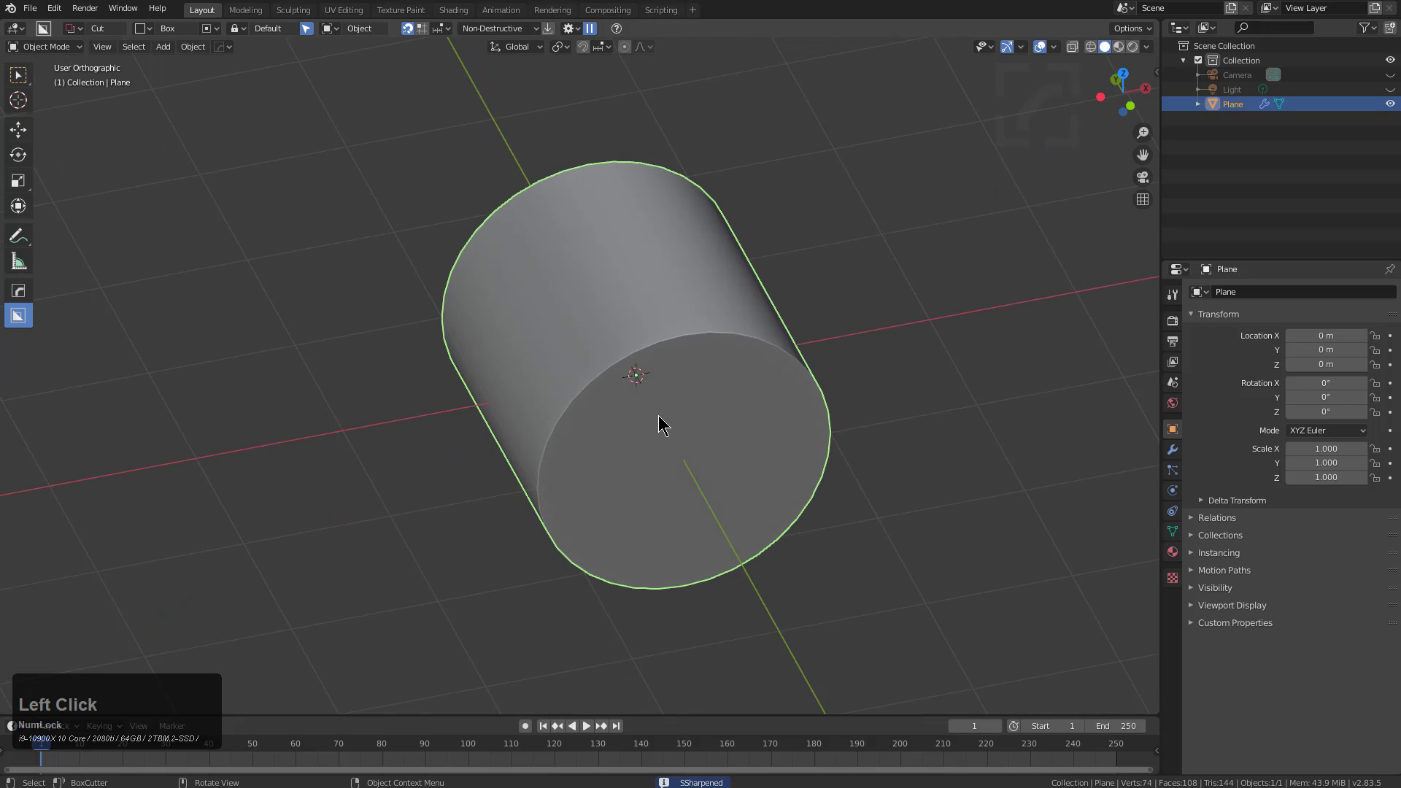
Step: Add a small cube at the cylinder's front upper edge and slash the cylinder with it using the Hard Ops Slash boolean
key(shift+a)
mouse_move(697, 354)
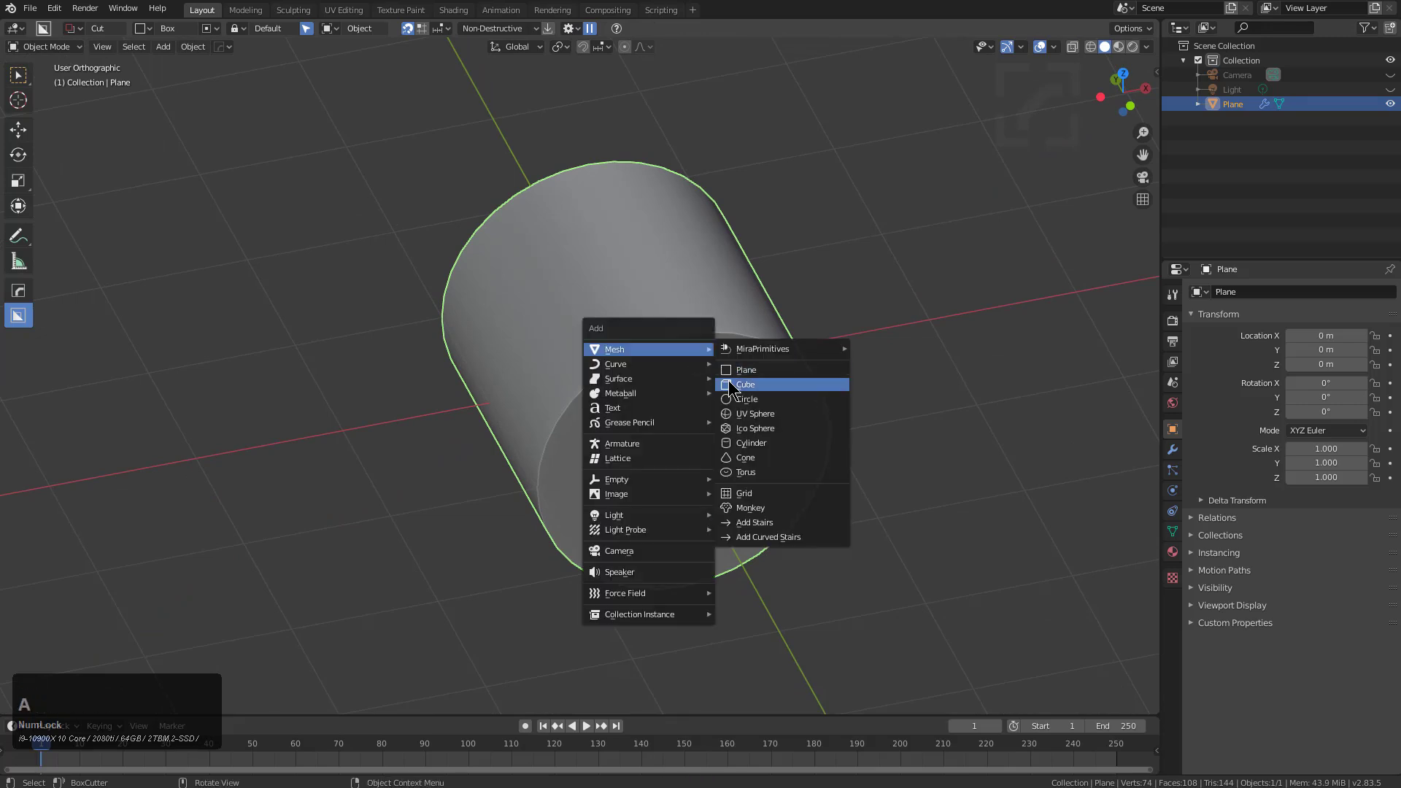
click(728, 380)
shift+click(807, 406)
key(q)
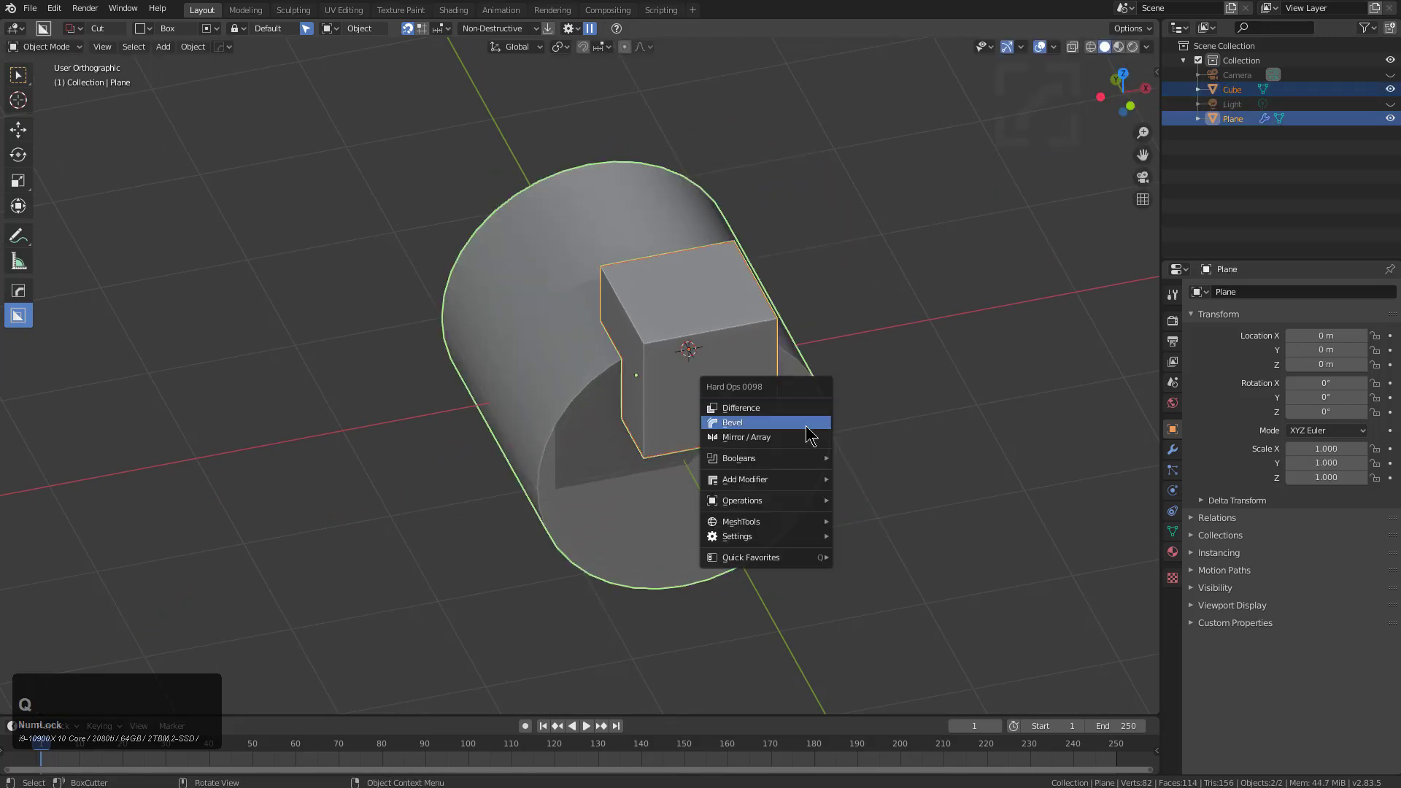
mouse_move(800, 459)
click(864, 508)
scroll(856, 438, up, 3)
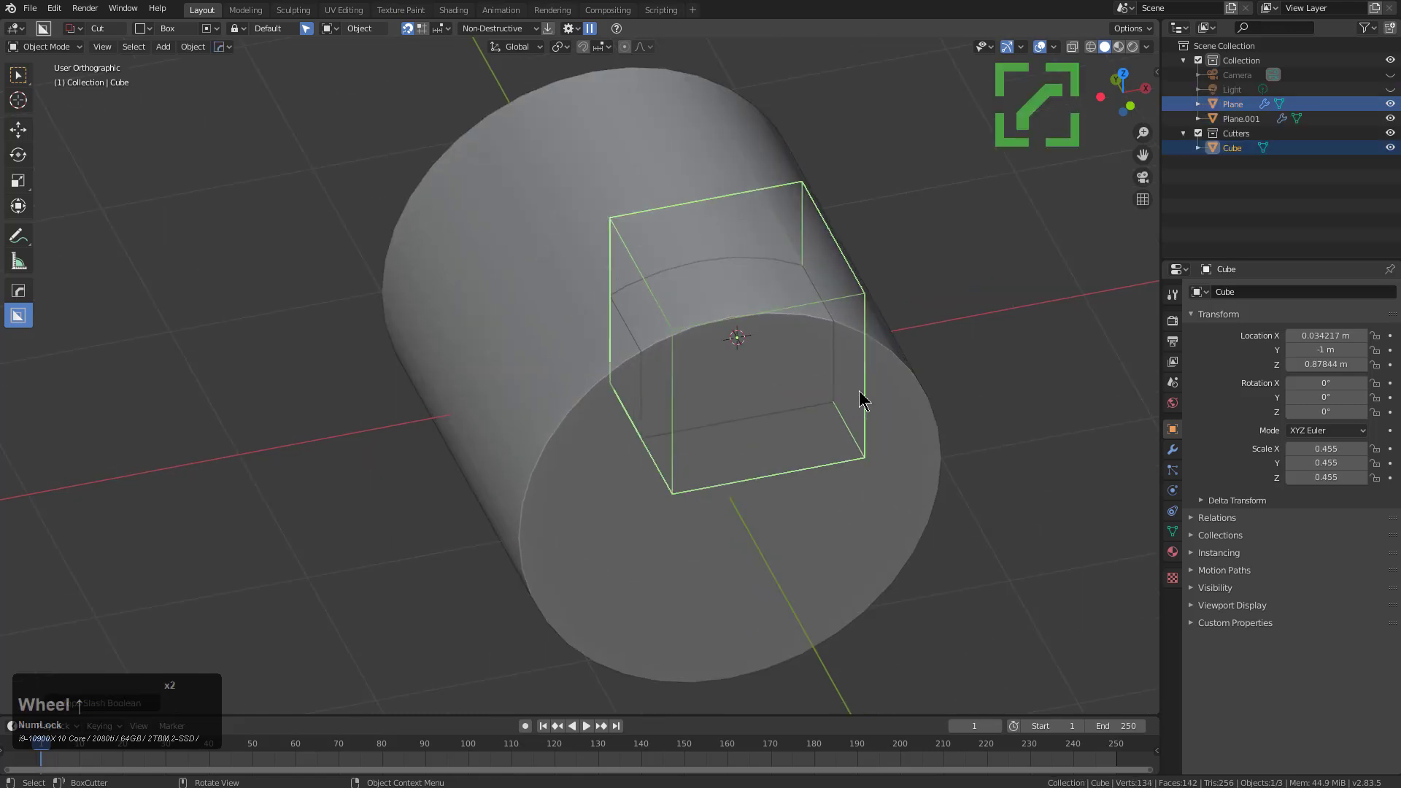
Step: Scale the slash cutter to 0.300 in X and 1.071 in Y and Z, and hide it
key(s)
key(x)
click(771, 364)
key(s)
click(816, 404)
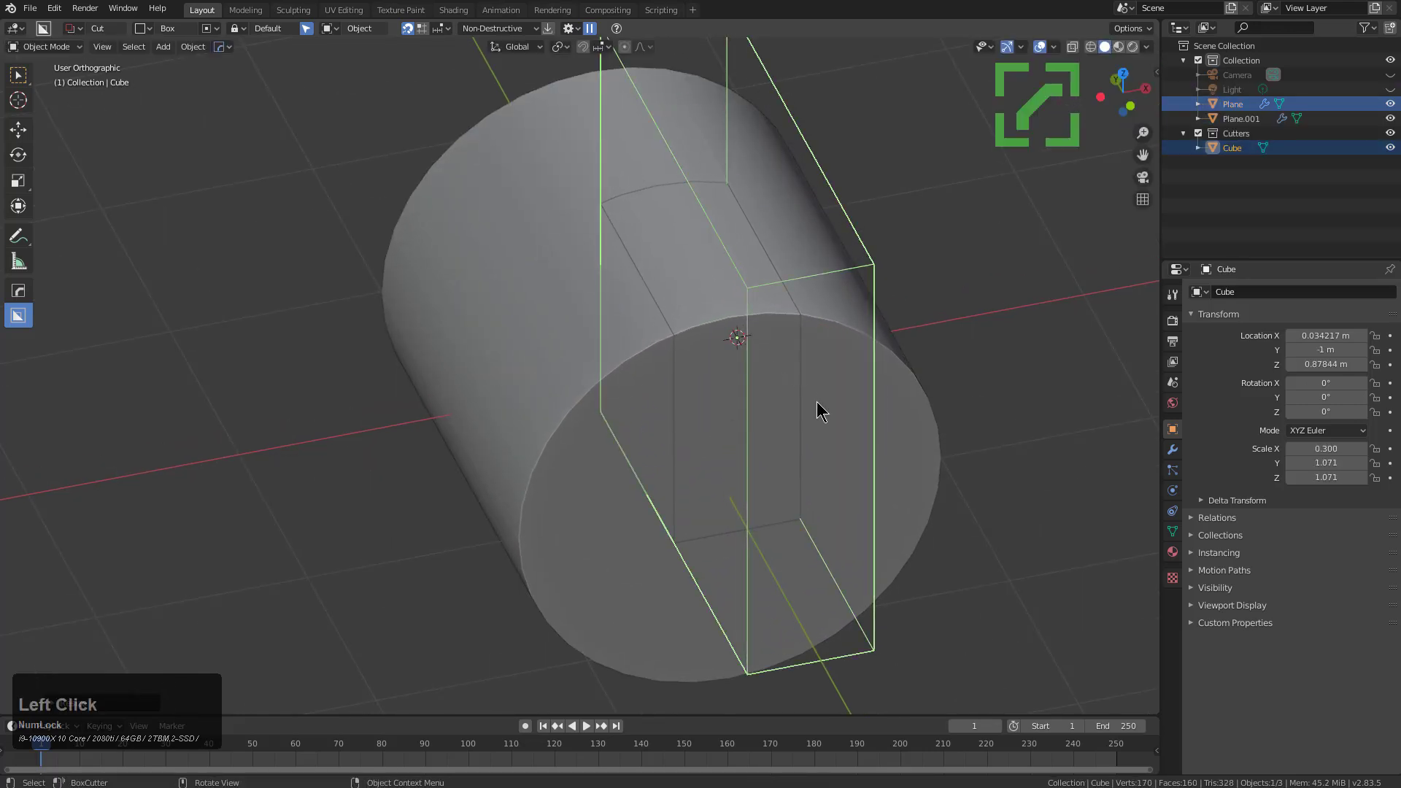
key(h)
click(719, 456)
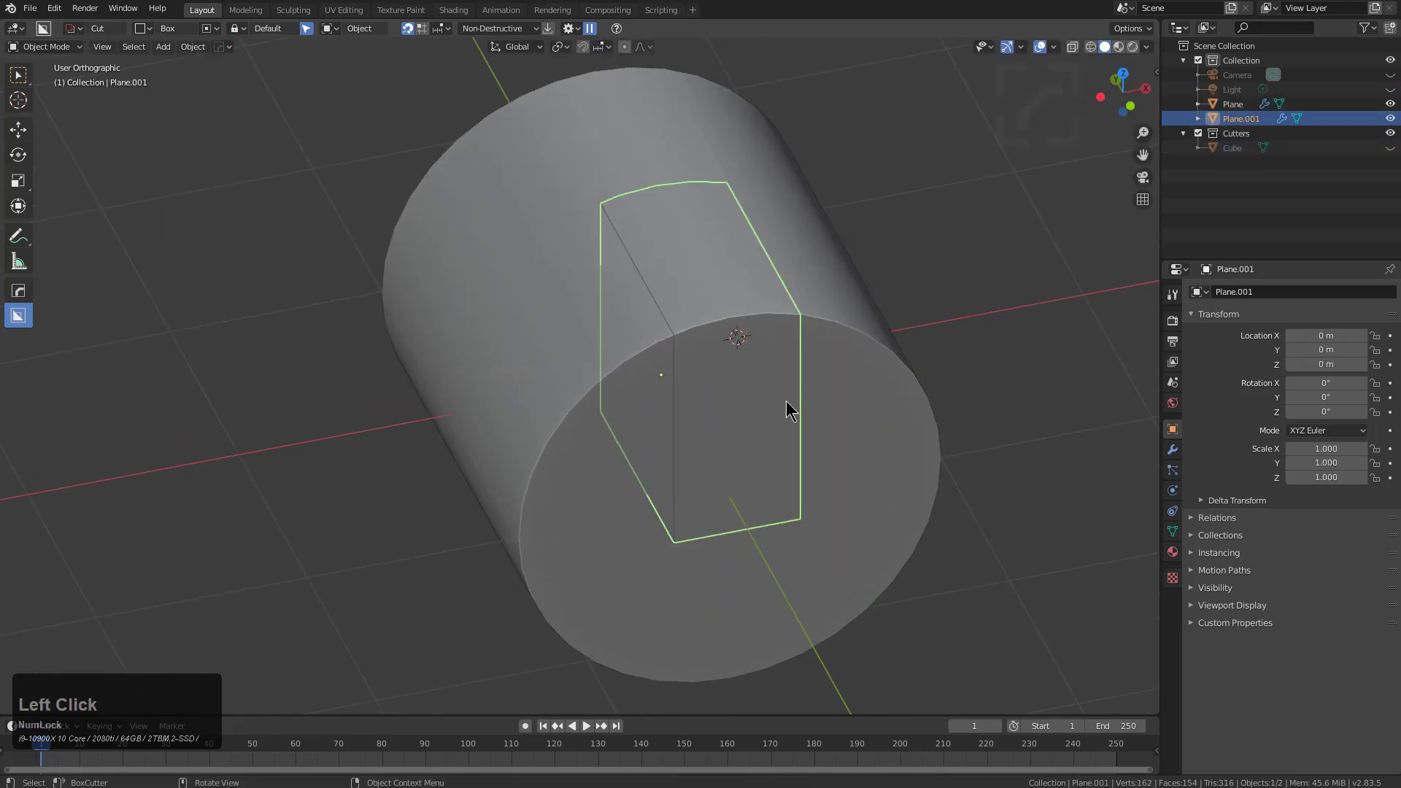
Step: Create a box fitted to the slashed piece with To_Box, shrink it to 0.165 × 0.294 × 0.328, and move it into the front face
key(q)
key(o)
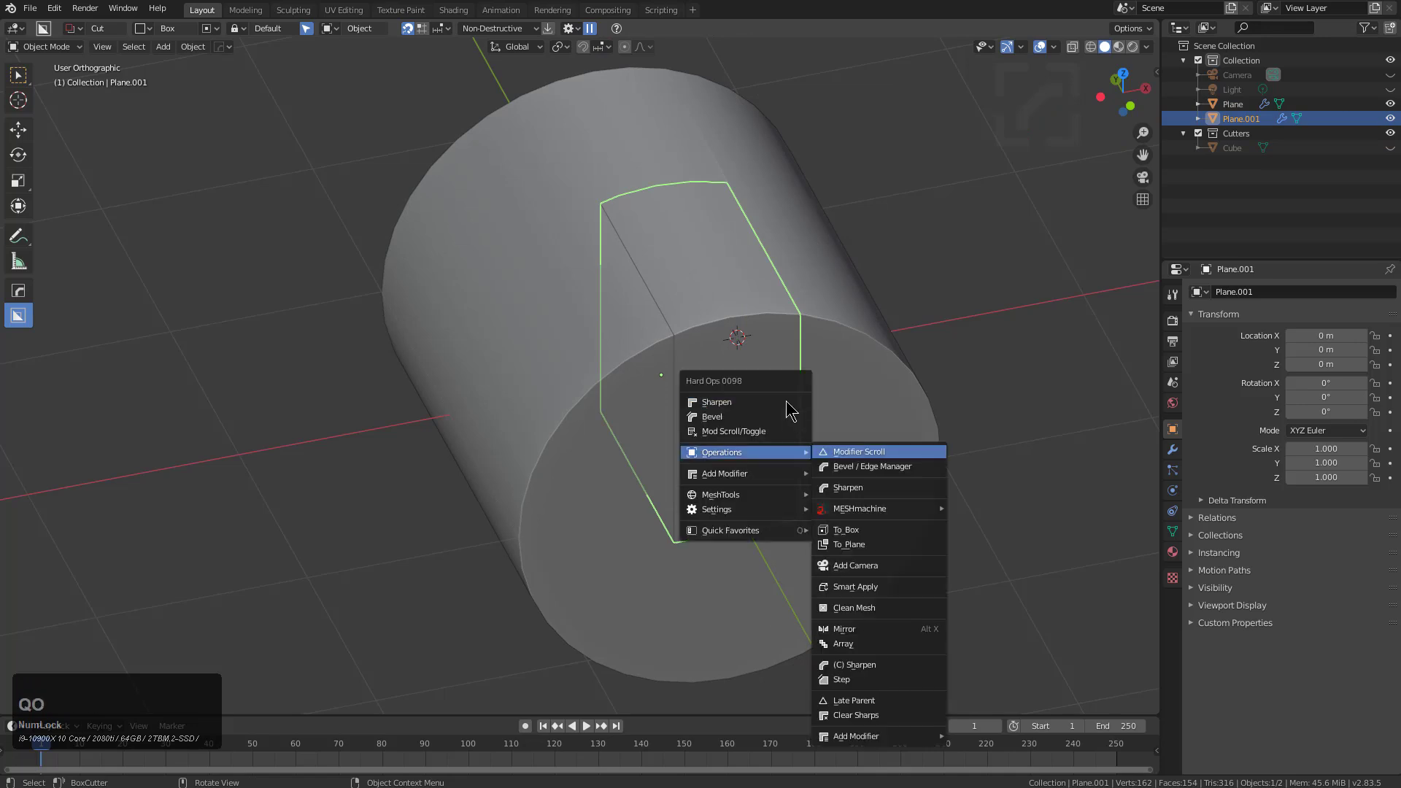
key(t)
key(s)
click(861, 452)
key(g)
key(z)
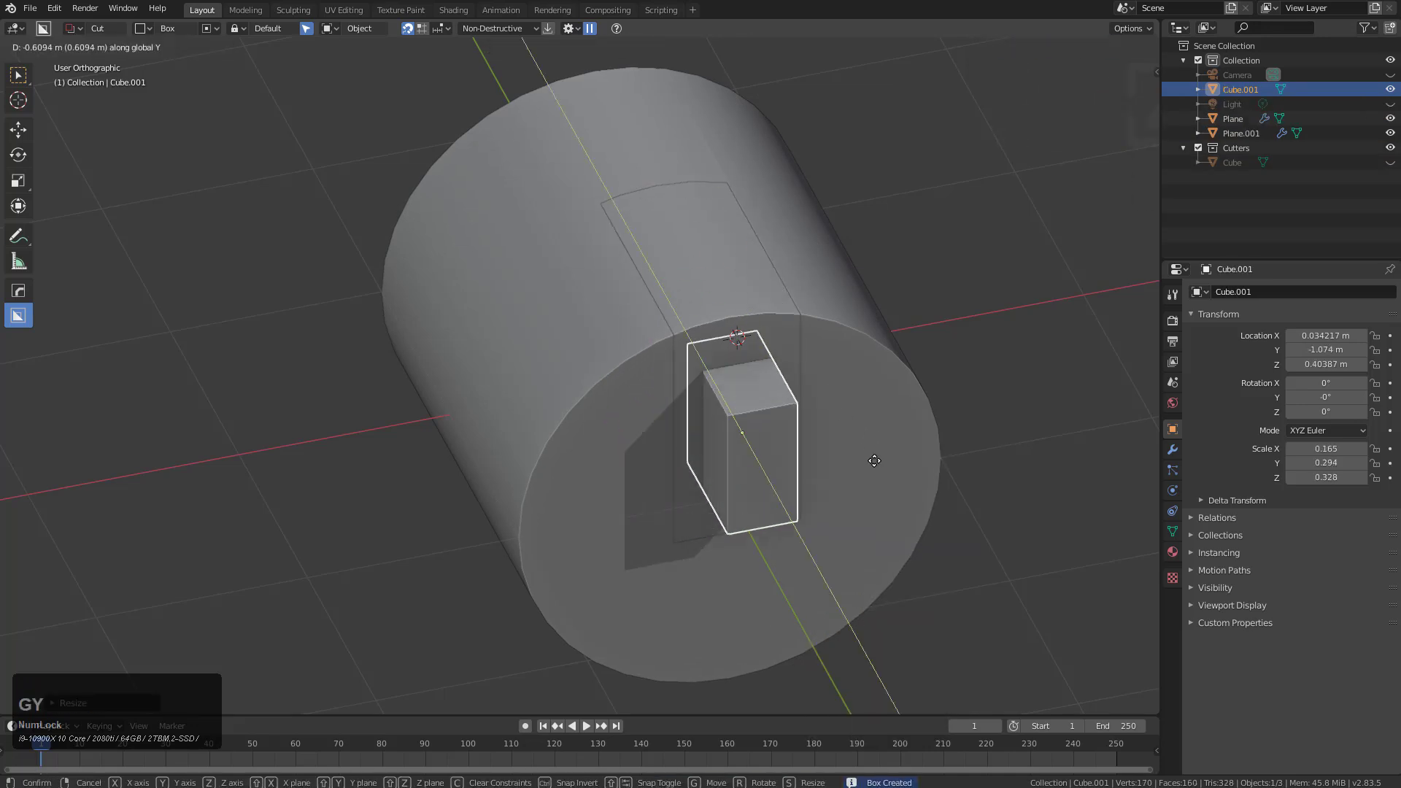
click(869, 535)
Step: Subtract the small box from the slashed piece with Difference and enlarge the cutter to about 0.246 × 0.440 × 0.490
shift+click(770, 358)
key(q)
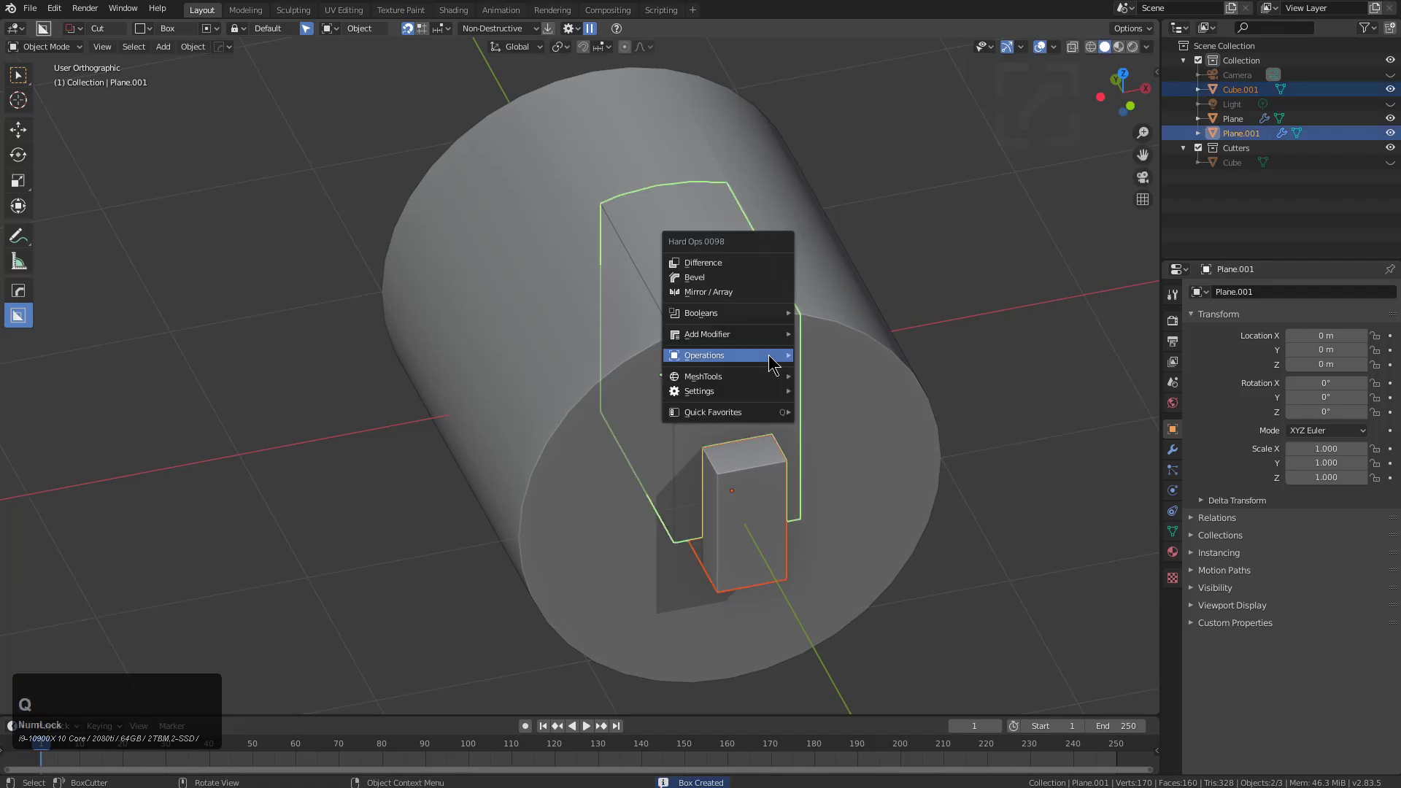
click(744, 269)
key(s)
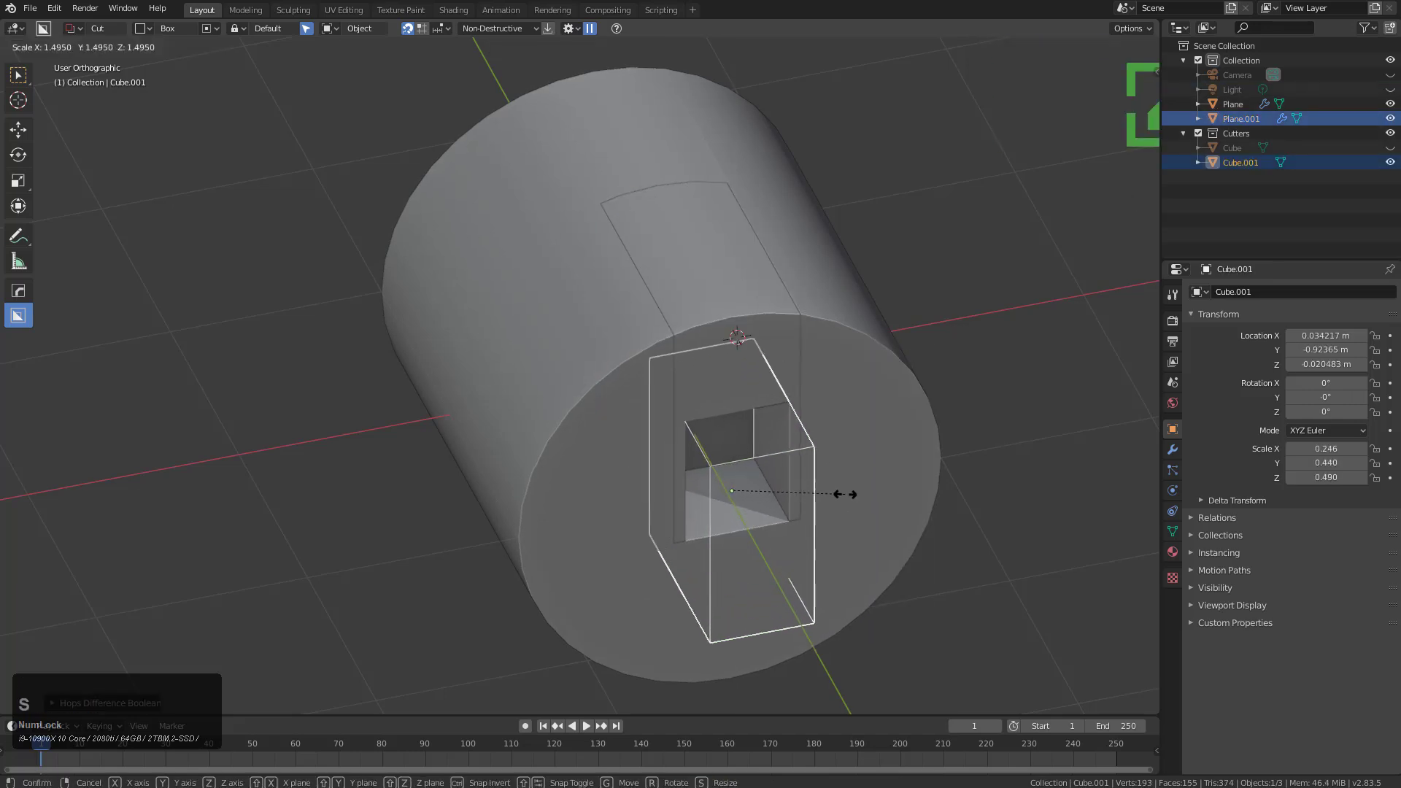
click(844, 494)
Step: Create a box around the main cylinder with To_Box, scale it to 0.576, and move it along Y to about -0.951 m
click(856, 417)
middle_drag(832, 421, 856, 415)
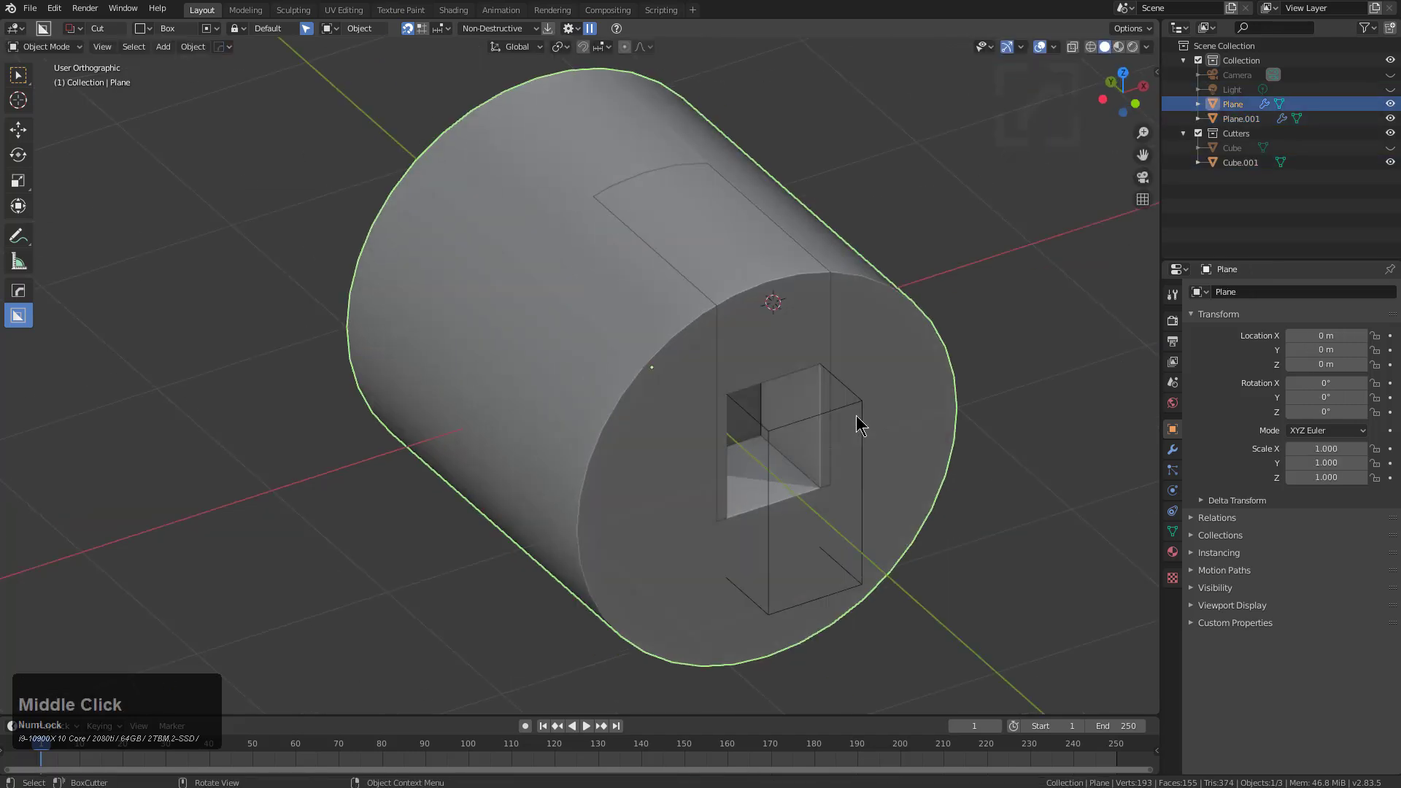
key(q)
key(o)
key(s)
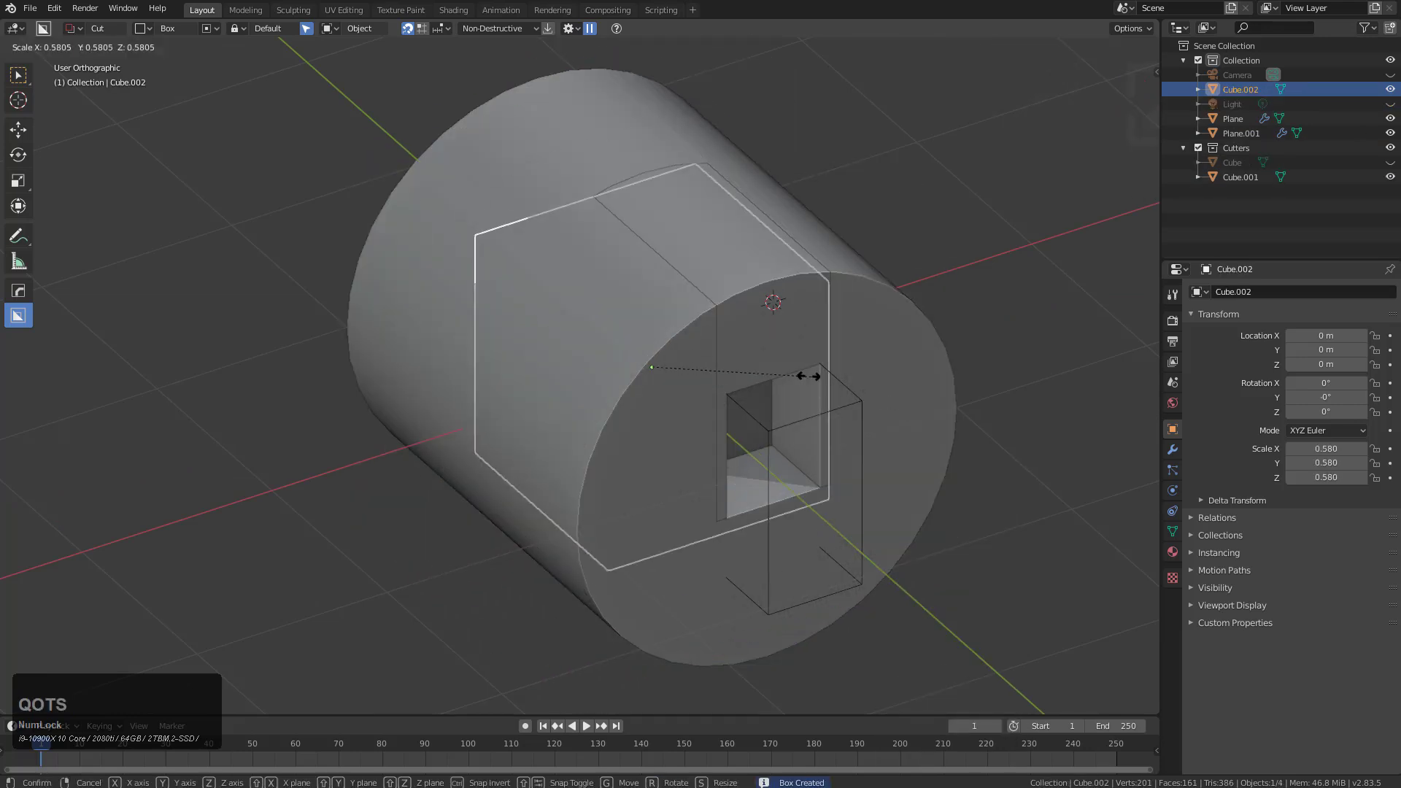
click(782, 370)
key(g)
key(y)
click(915, 430)
key(s)
click(949, 425)
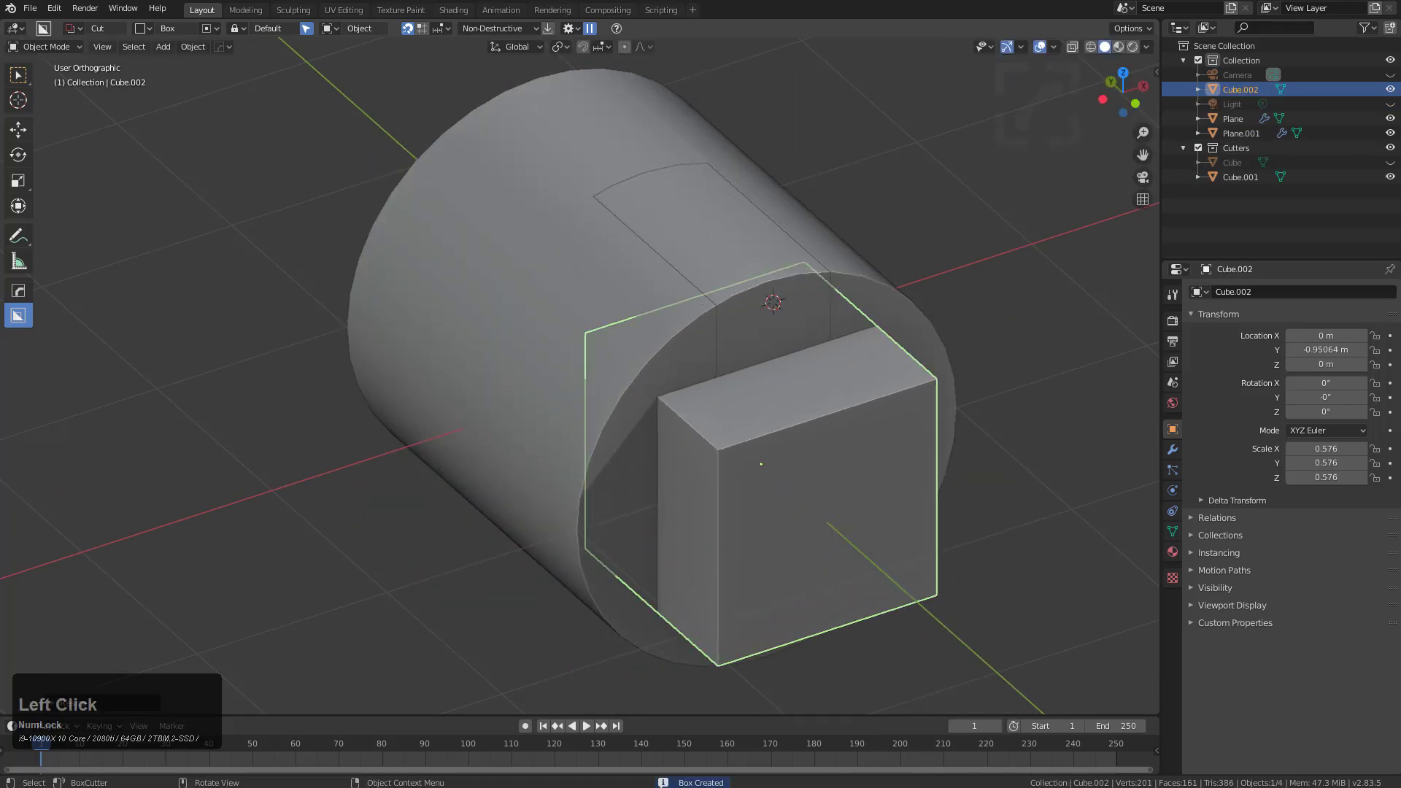
Step: Subtract the box from the main cylinder with Difference and flatten the cutter along Y into a shallow square recess
shift+click(923, 341)
key(q)
click(855, 243)
middle_drag(883, 252, 854, 375)
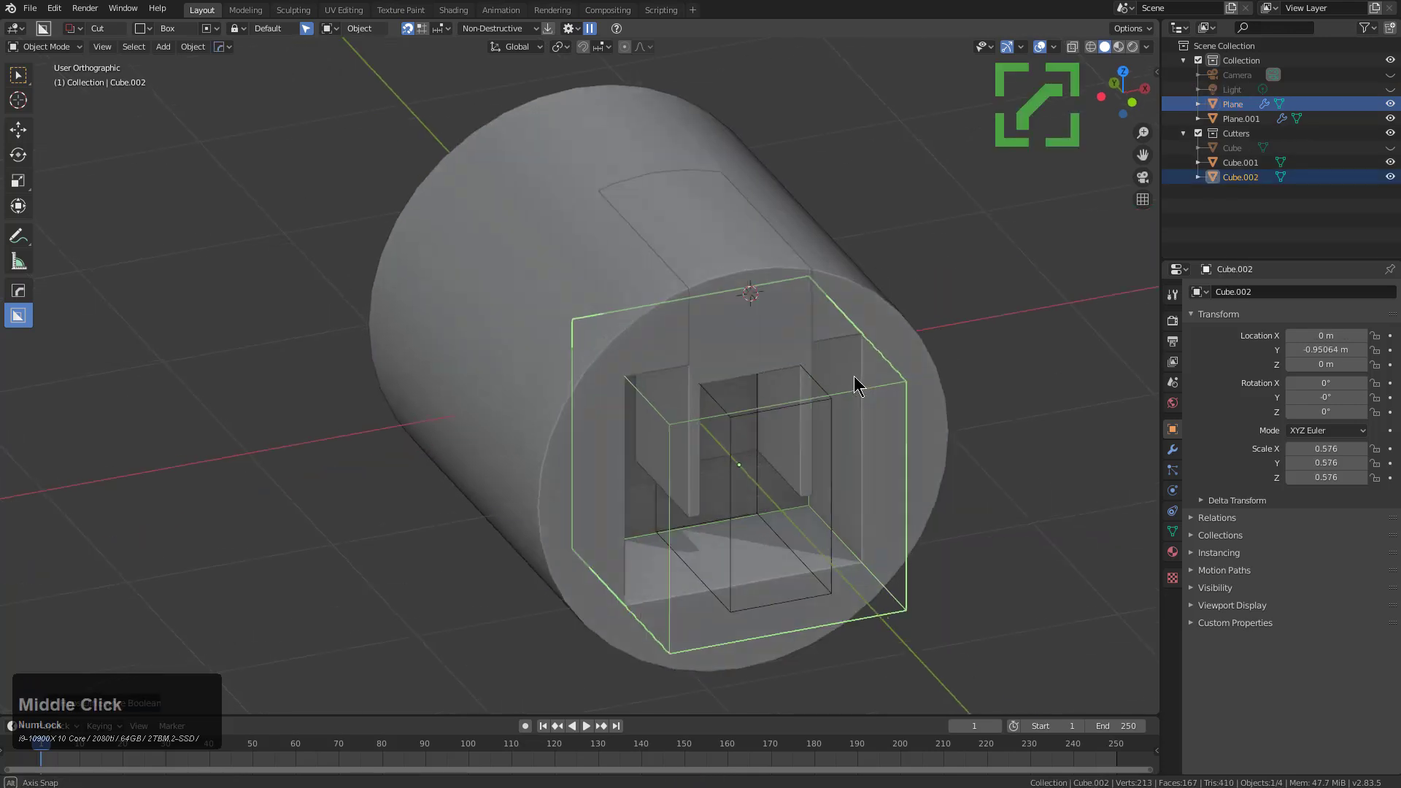
key(s)
key(y)
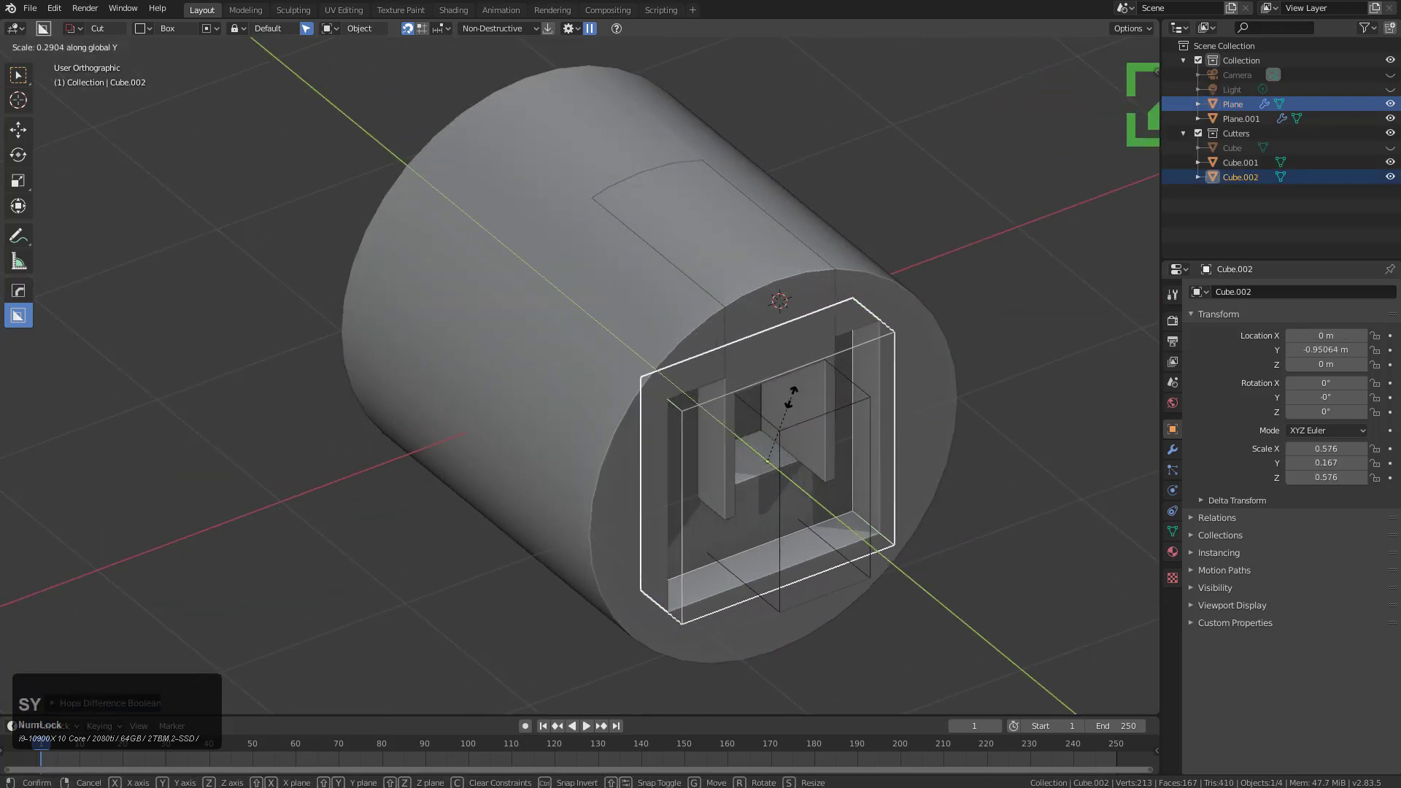
click(839, 419)
Step: Create another box fitted to the slashed piece with To_Box, scale it down, and raise it along Z to about 0.859 m
click(846, 326)
middle_drag(847, 326, 826, 321)
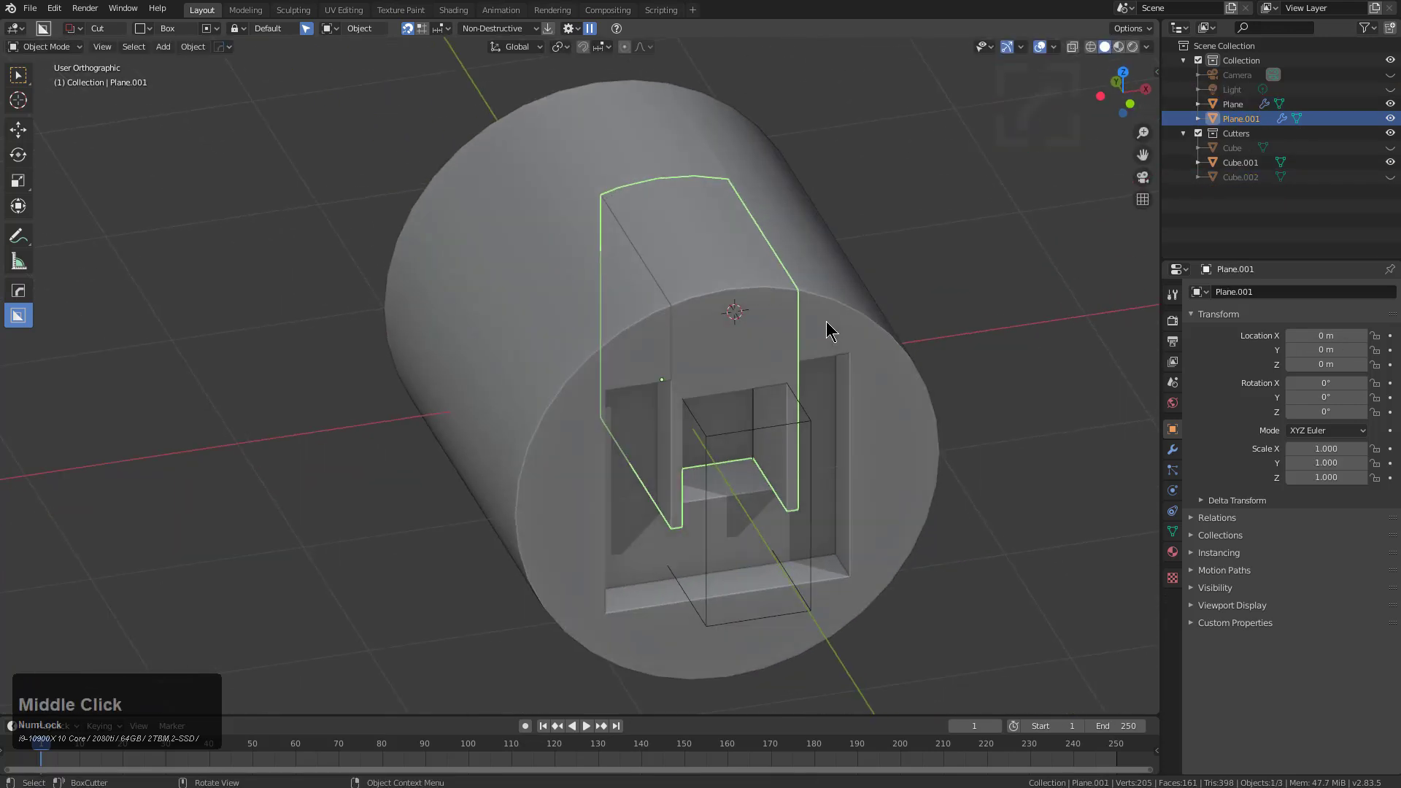
key(q)
key(q)
key(t)
key(g)
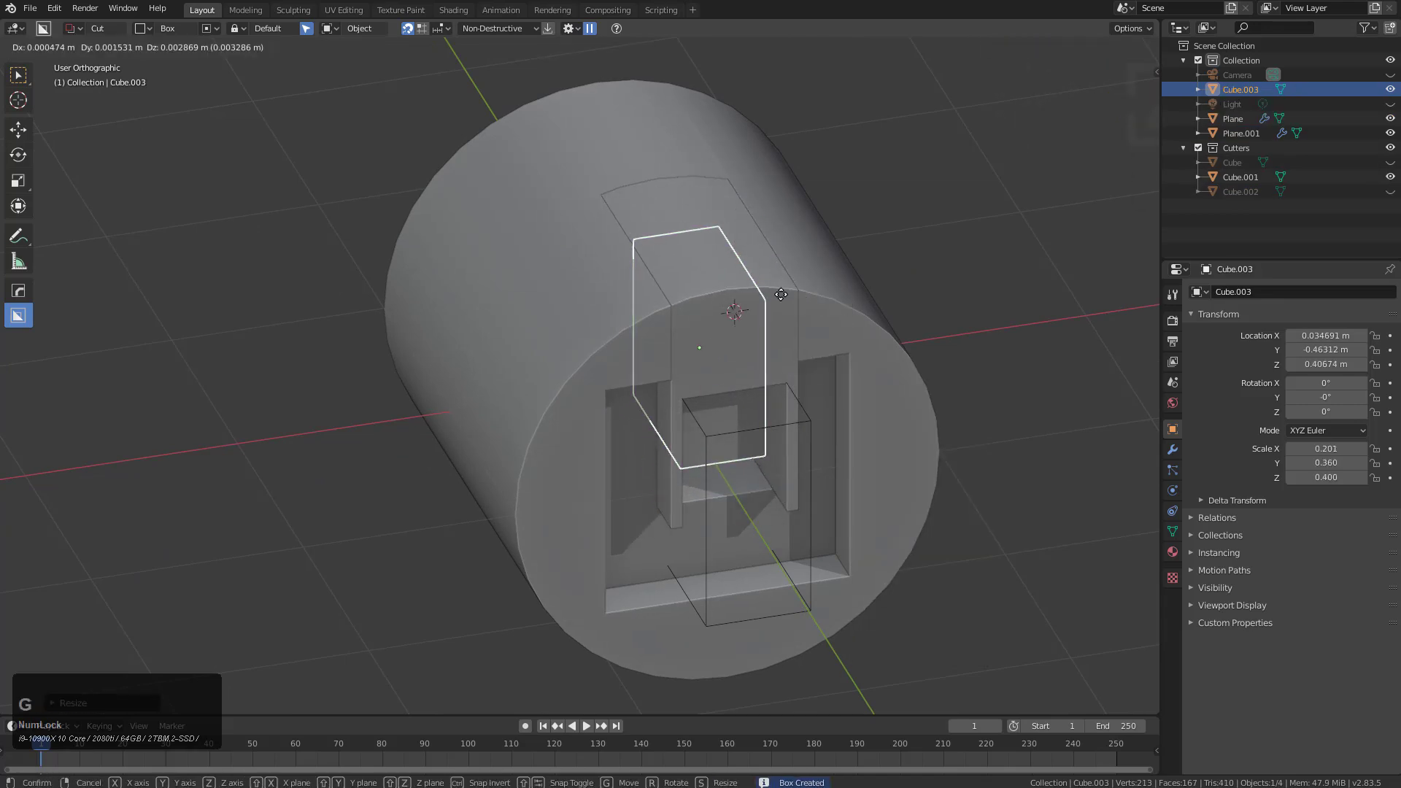
key(z)
click(768, 208)
Step: Move the raised box along Y to about 0.045 m and scale it to 0.276 × 0.493 × 0.549
middle_drag(768, 208, 785, 296)
key(g)
key(y)
click(732, 213)
key(s)
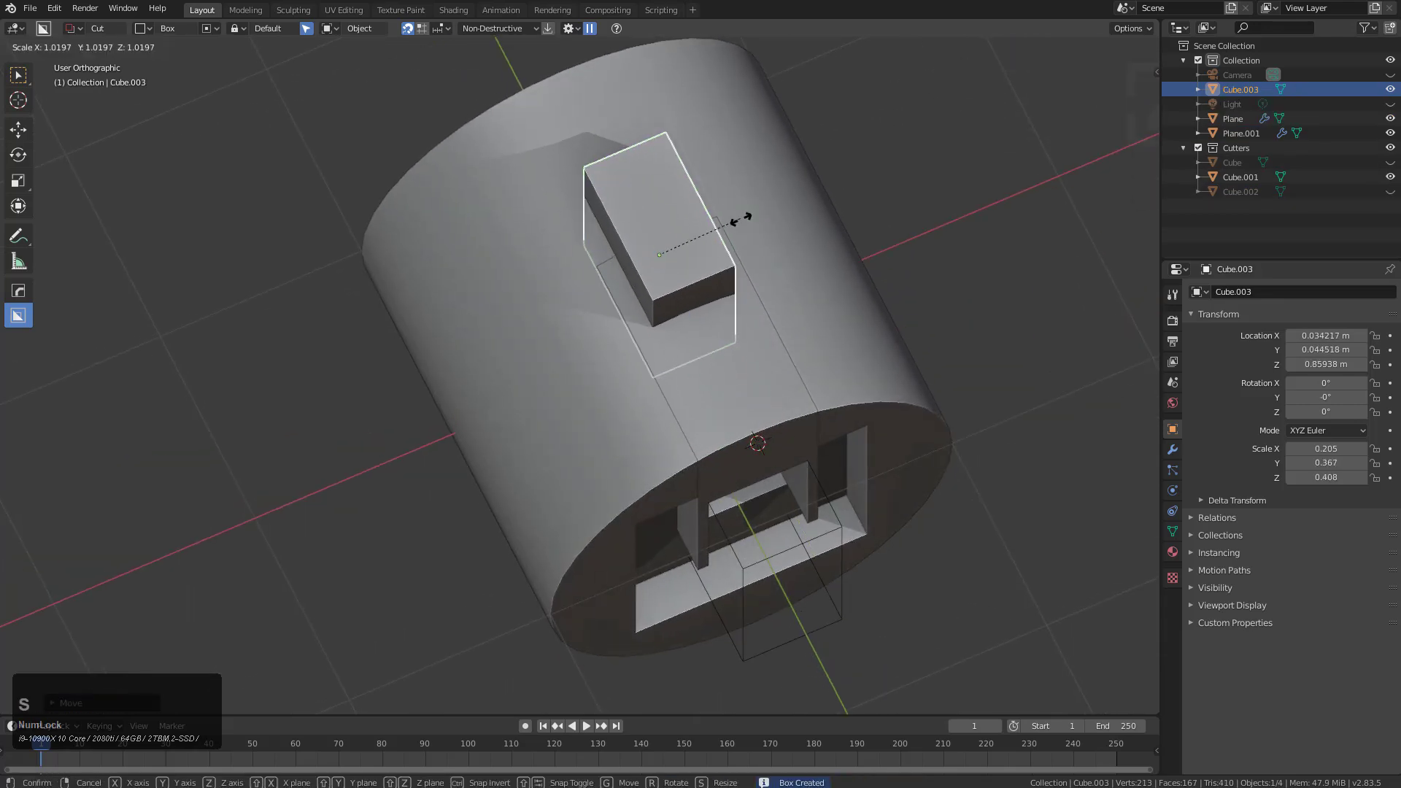
click(779, 242)
Step: Subtract the raised box from the upper surface of the slashed piece with Difference
shift+double_click(741, 422)
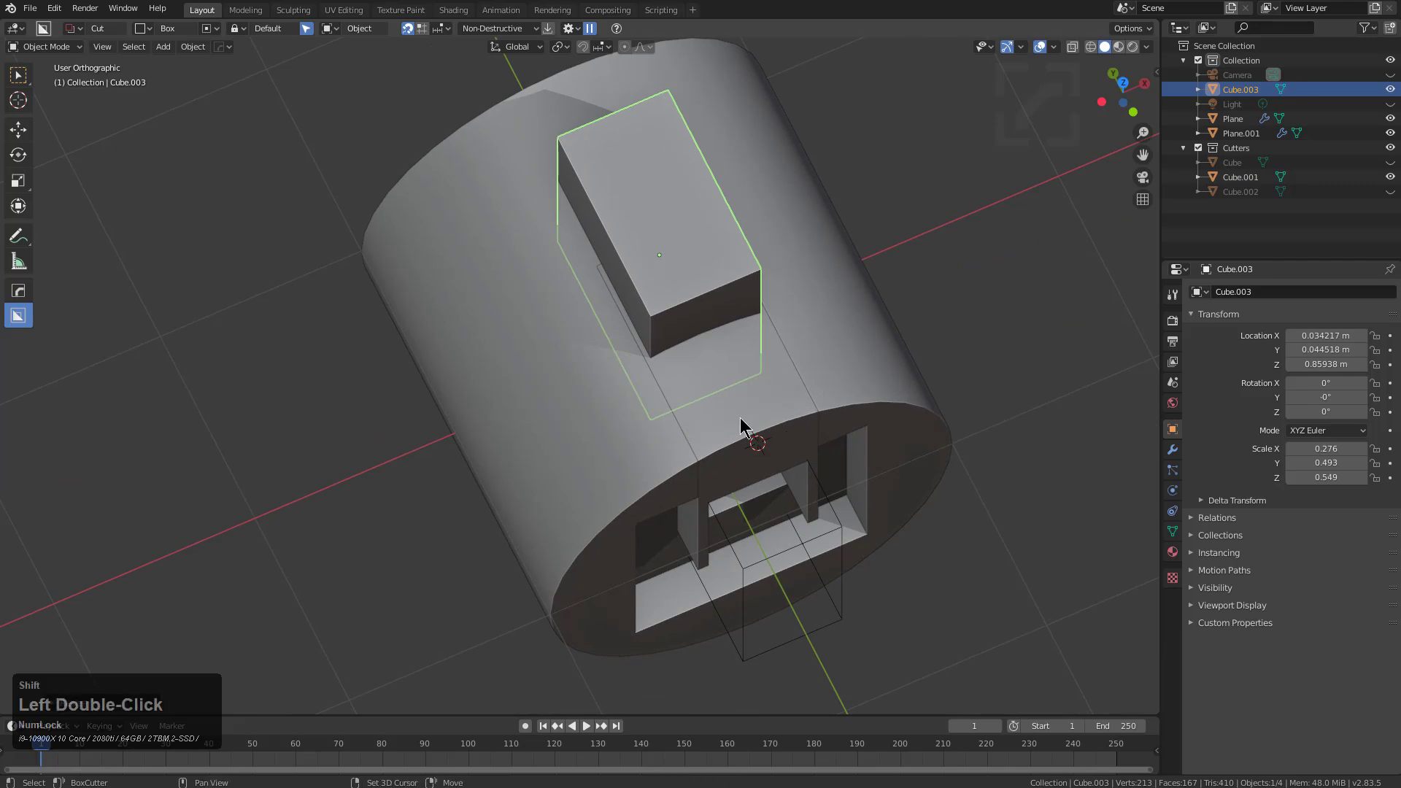
key(q)
click(760, 321)
middle_drag(790, 377, 759, 349)
Step: Generate a plane from the slashed piece with To_Plane and set its axis to -Y on the front face
click(749, 348)
key(q)
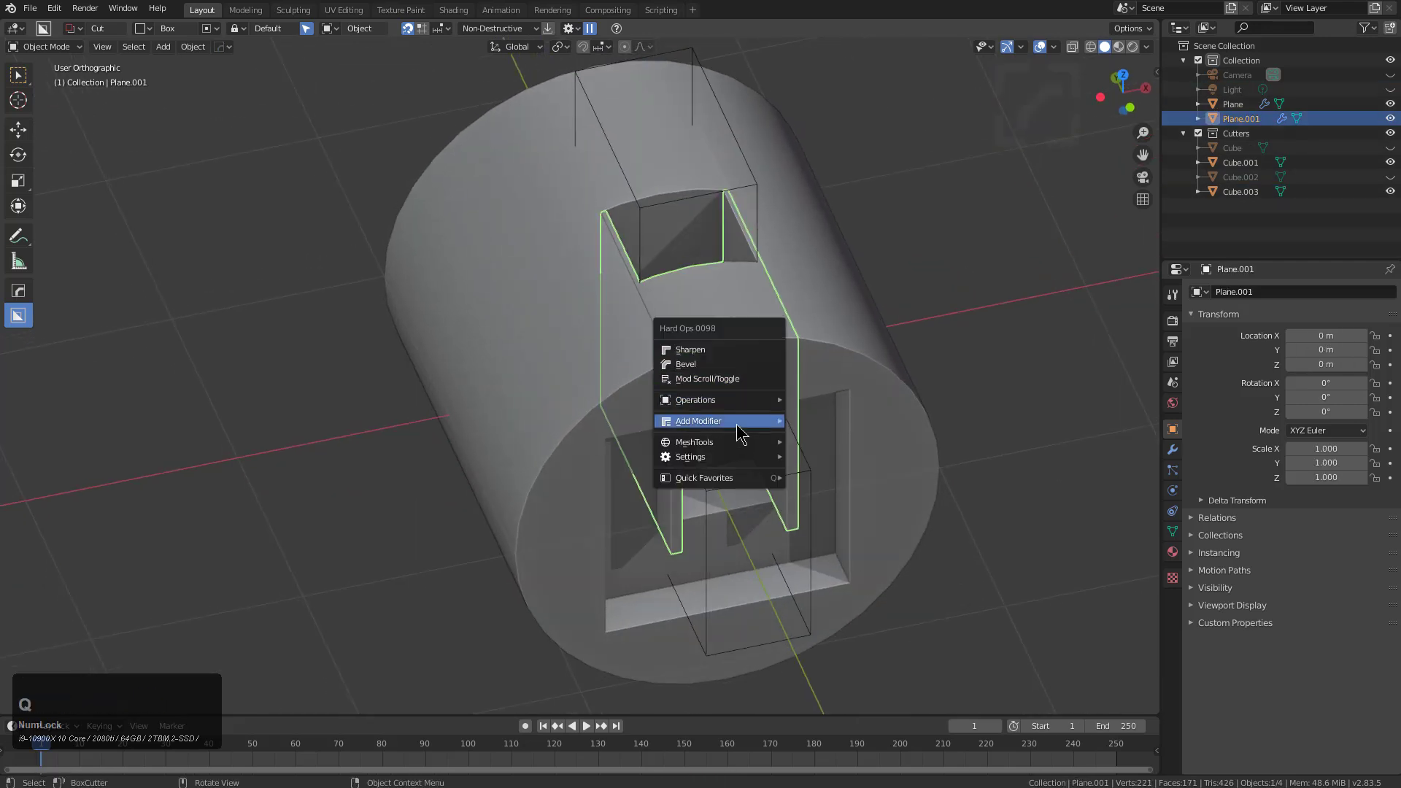
mouse_move(719, 408)
click(832, 491)
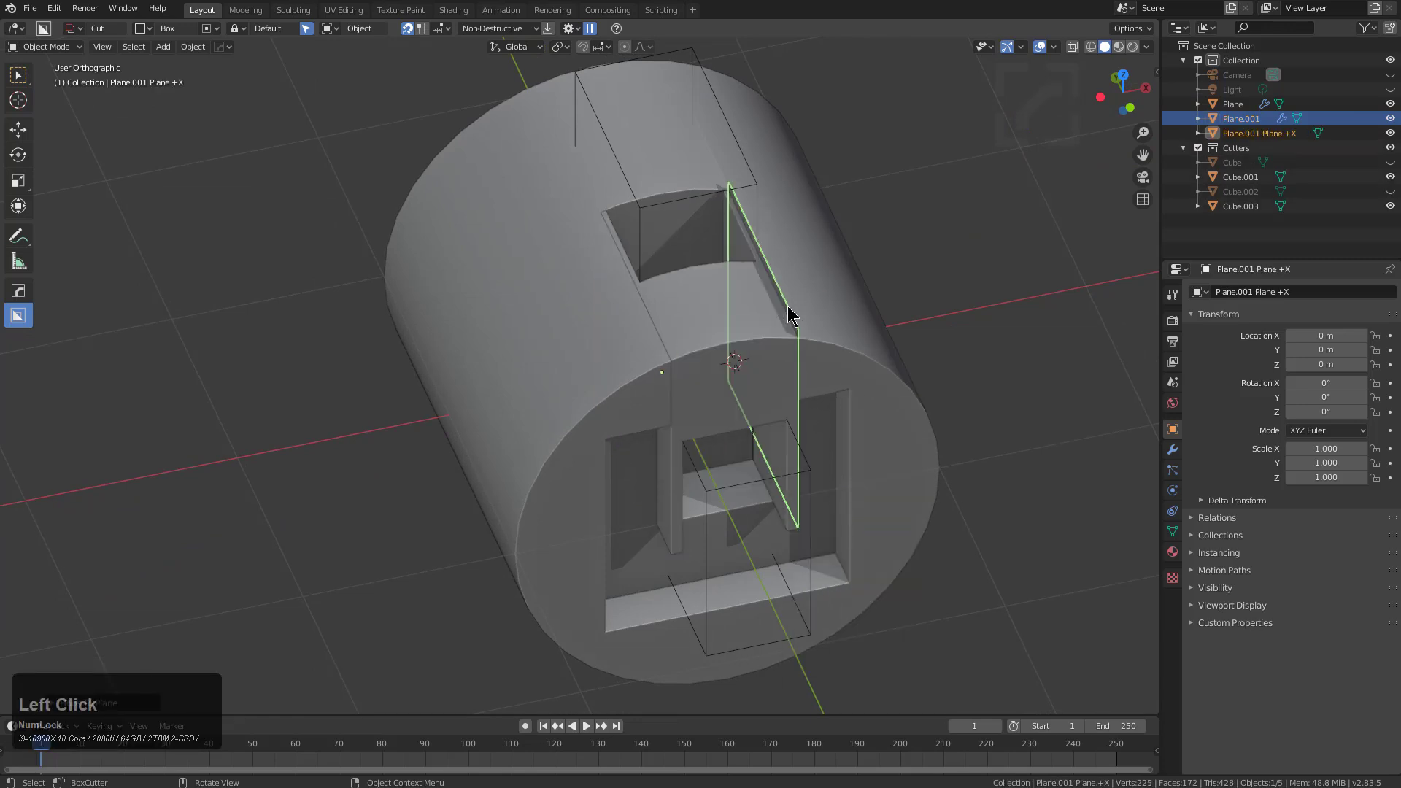
key(F9)
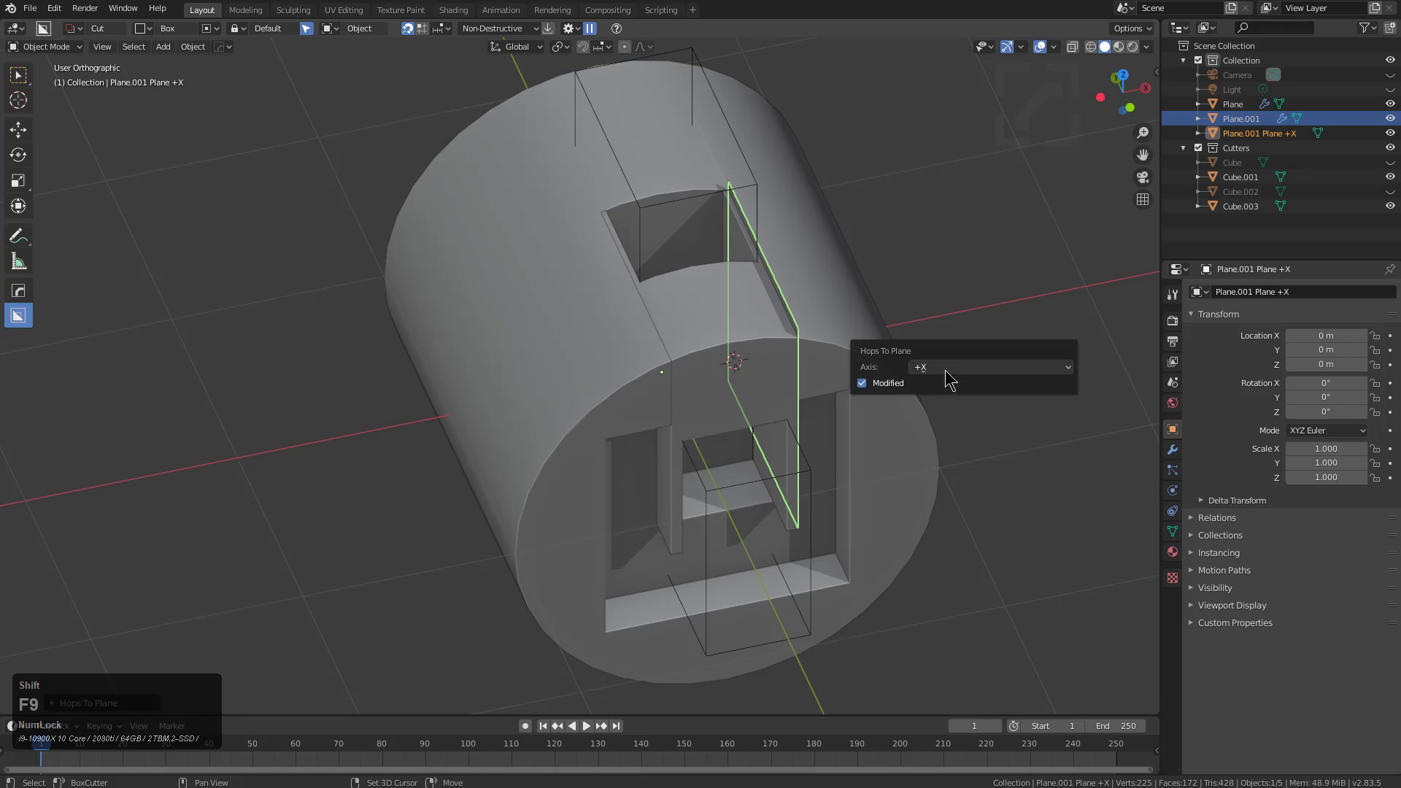
ctrl+scroll(949, 379, down, 5)
ctrl+scroll(948, 379, up, 1)
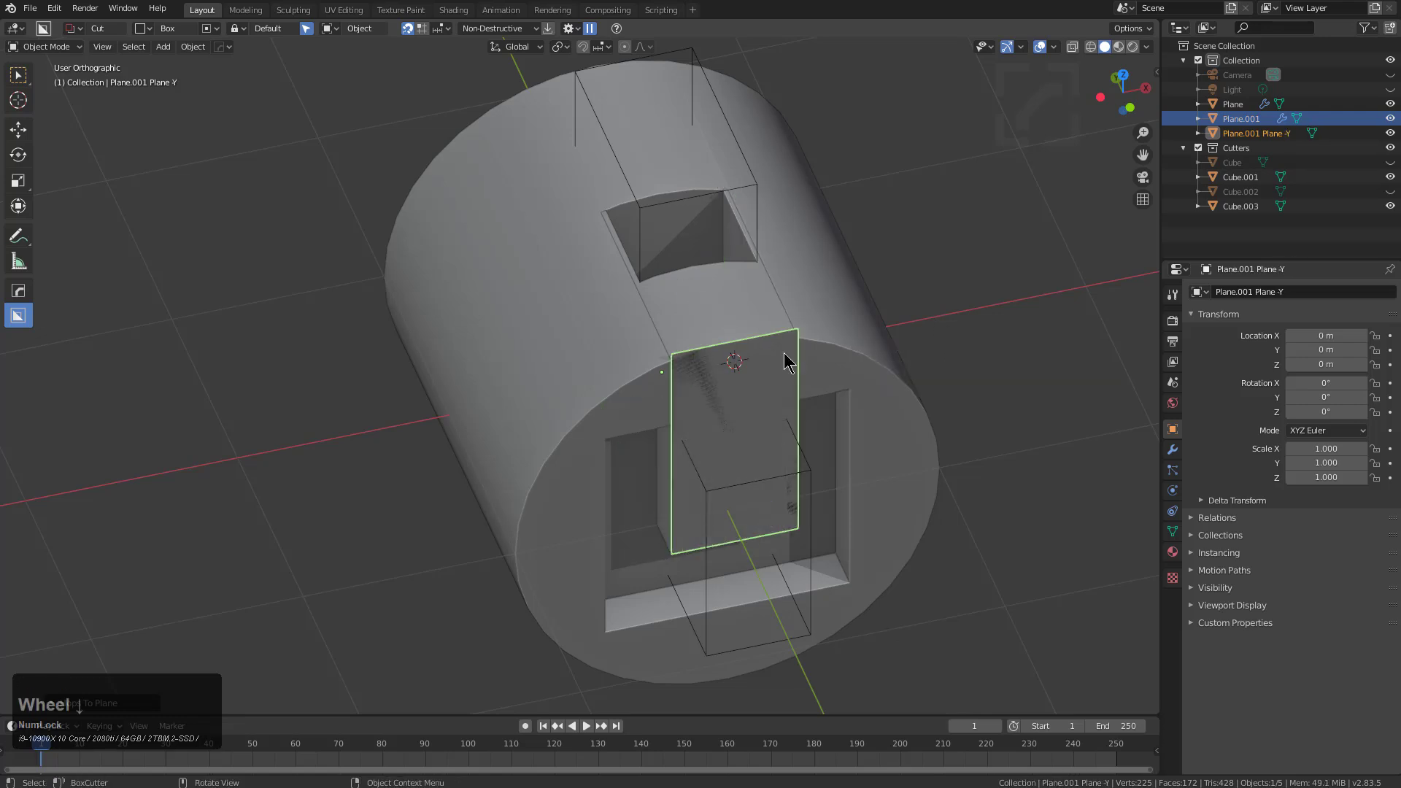
scroll(818, 387, up, 2)
Step: Center the new plane's origin on its geometry and scale the plane down to 0.759
key(s)
right_click(888, 399)
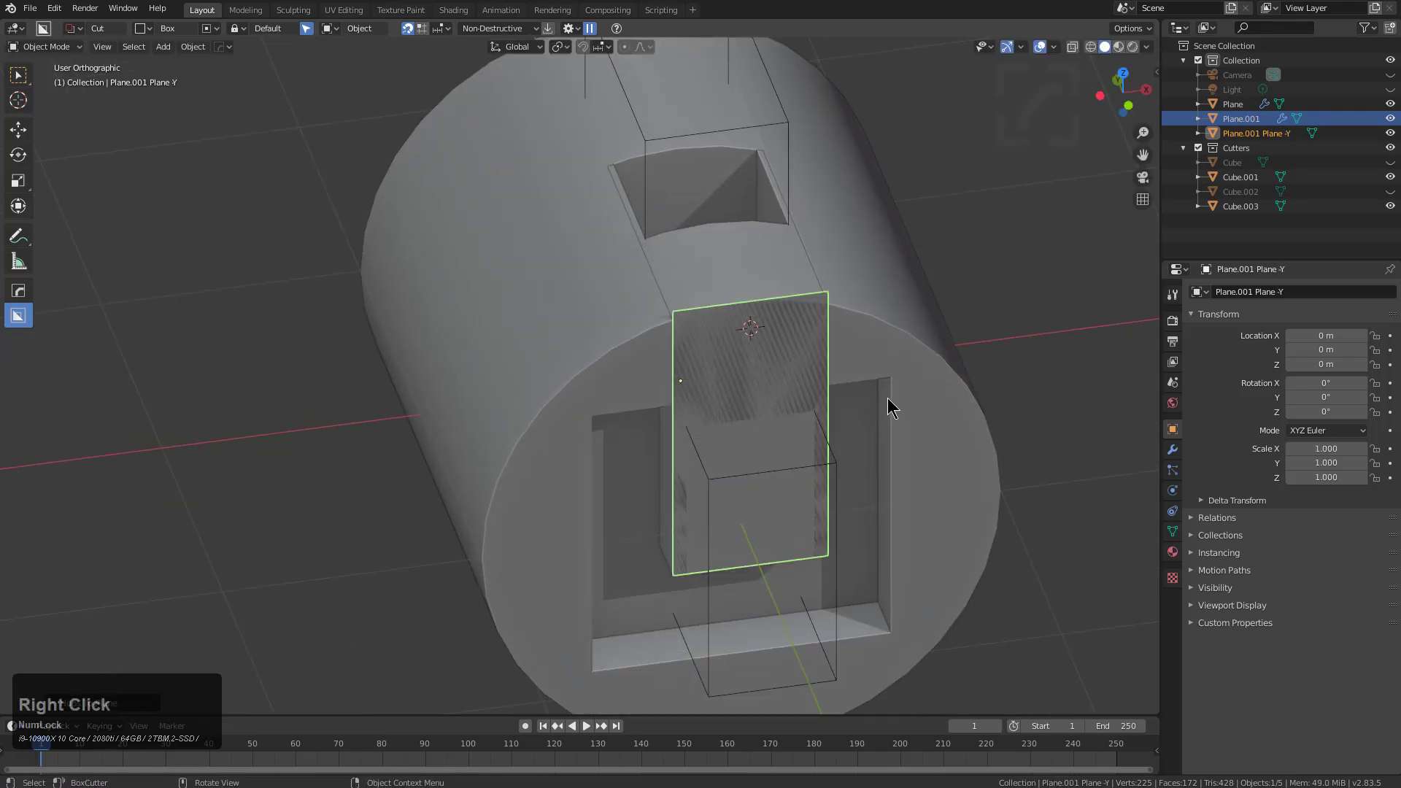
middle_drag(740, 313, 783, 358)
key(shift+s)
click(660, 340)
middle_drag(659, 343, 889, 416)
key(s)
click(856, 412)
Step: Round the plane's corners with a 10-segment bevel of width 0.160 and scale the plane to 0.849
key(q)
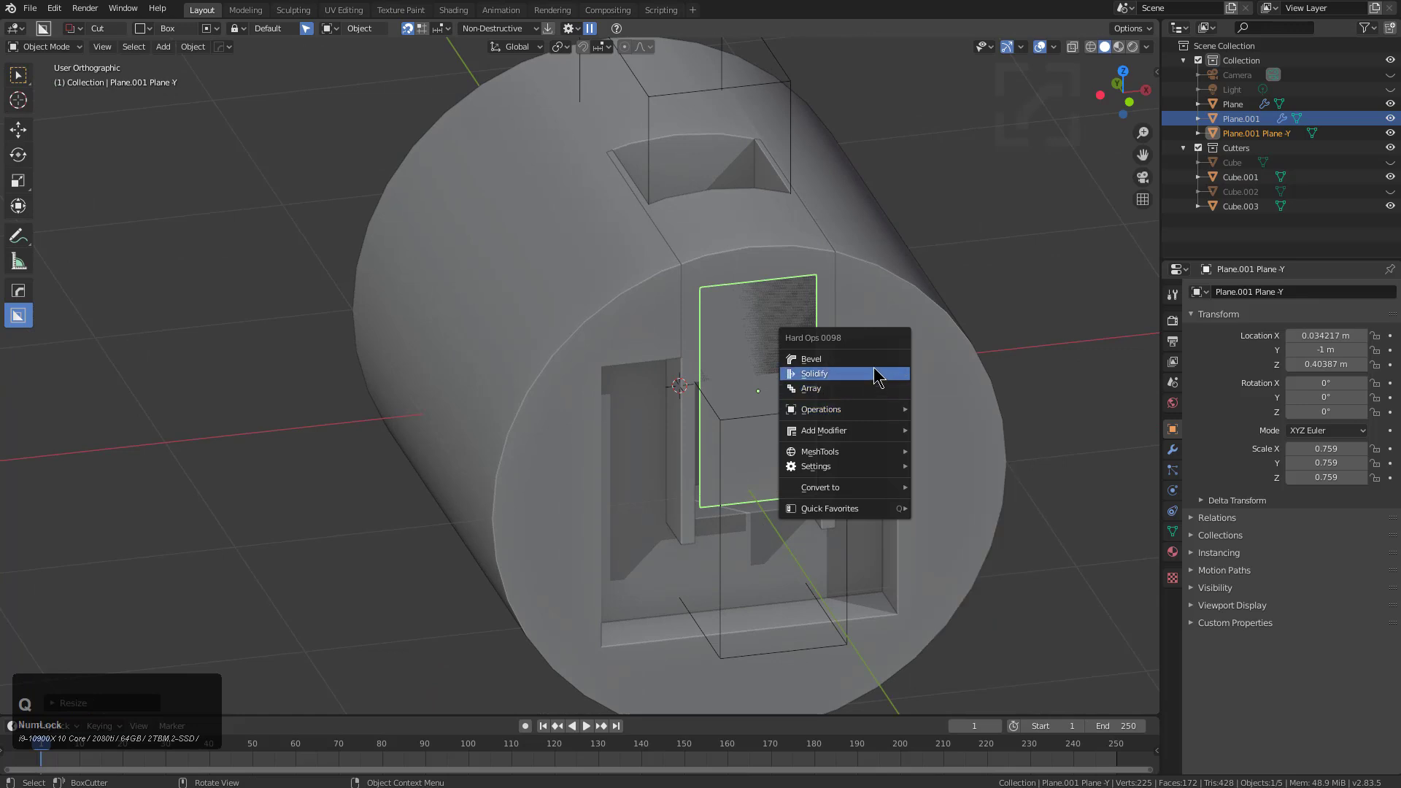
click(810, 359)
scroll(746, 360, up, 2)
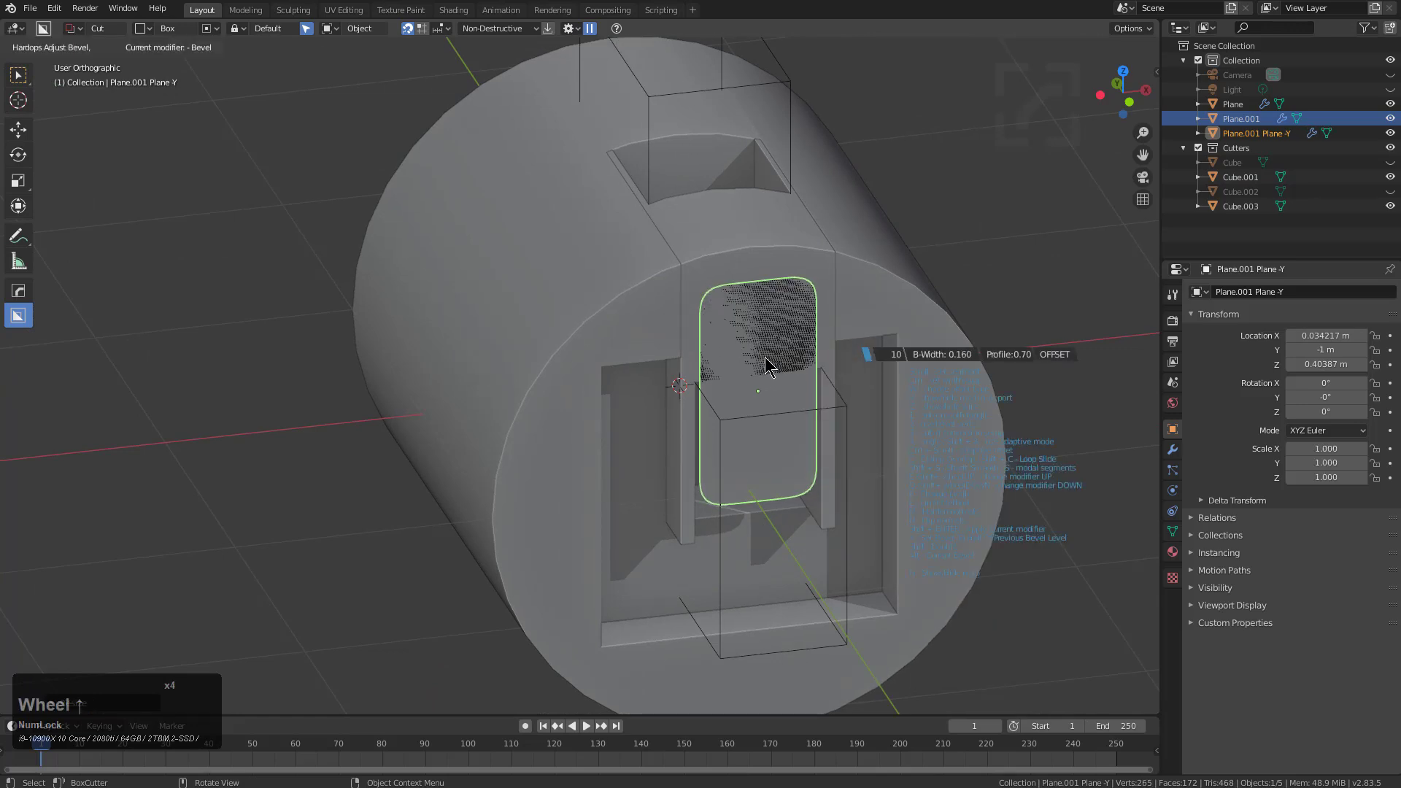
click(764, 356)
key(s)
click(832, 399)
Step: Solidify the rounded plane with offset -1 and subtract it from the slashed piece with Difference
middle_drag(829, 397, 844, 401)
key(q)
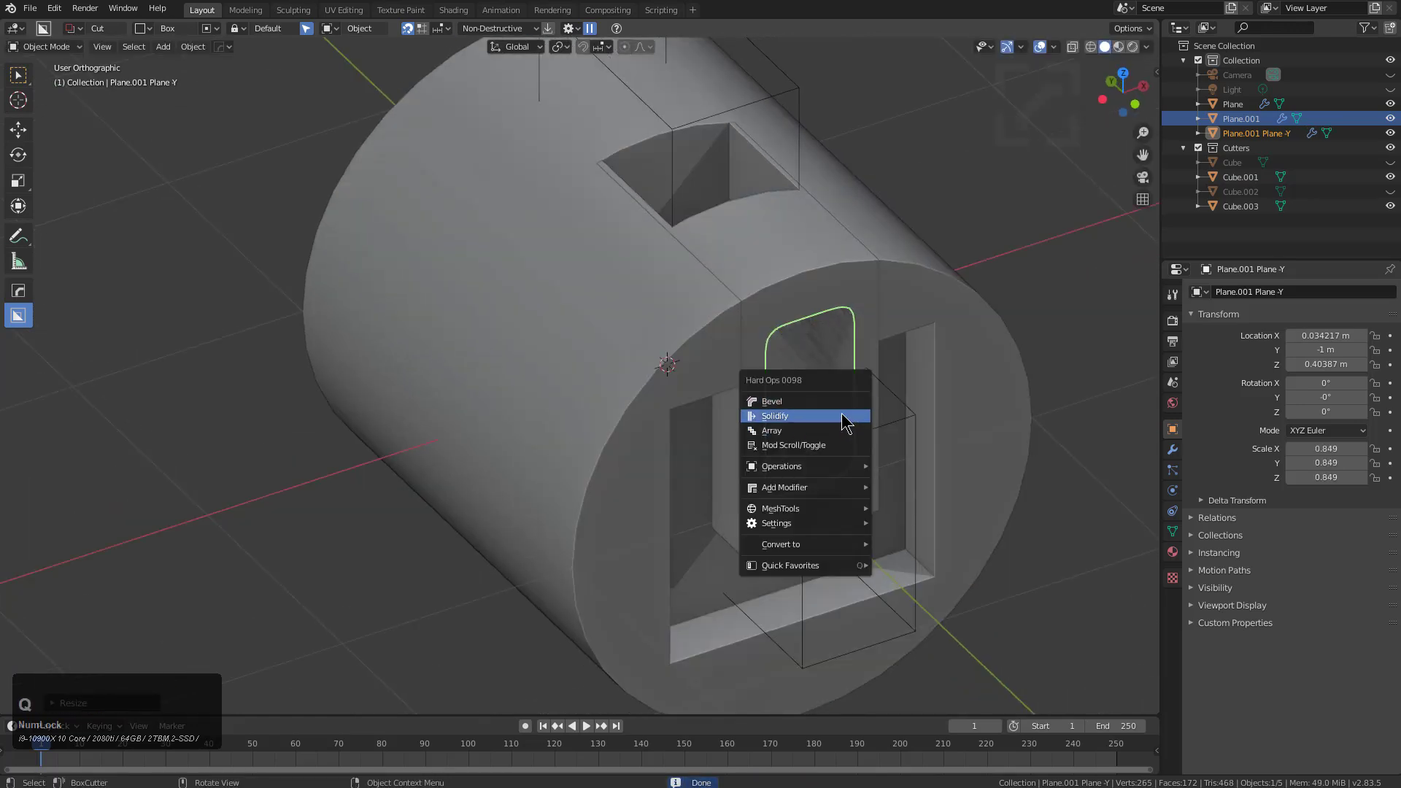
click(843, 417)
click(666, 267)
shift+click(772, 243)
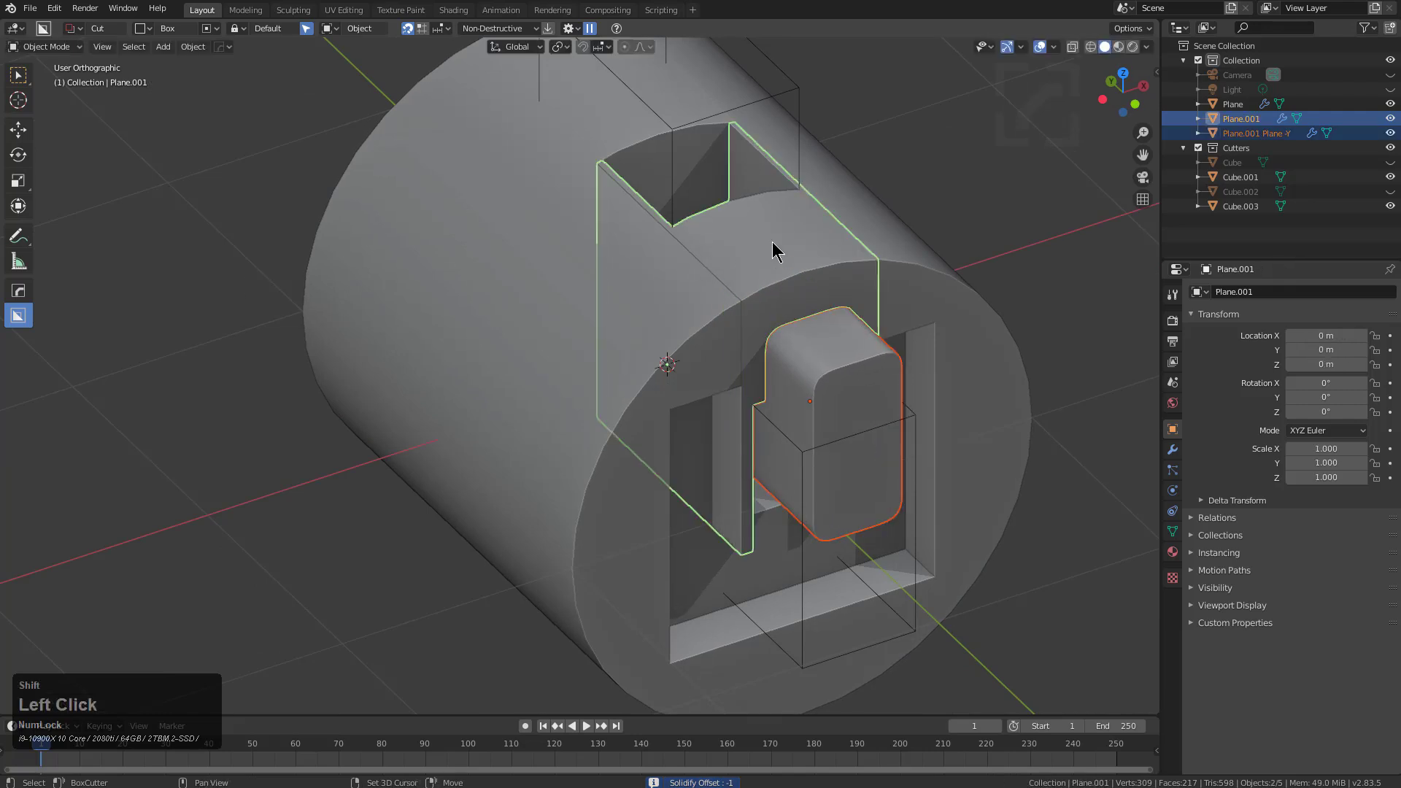
key(q)
click(768, 246)
middle_drag(829, 276, 645, 352)
Step: Create another box around the main cylinder with To_Box and shrink it uniformly to about 0.396
click(655, 369)
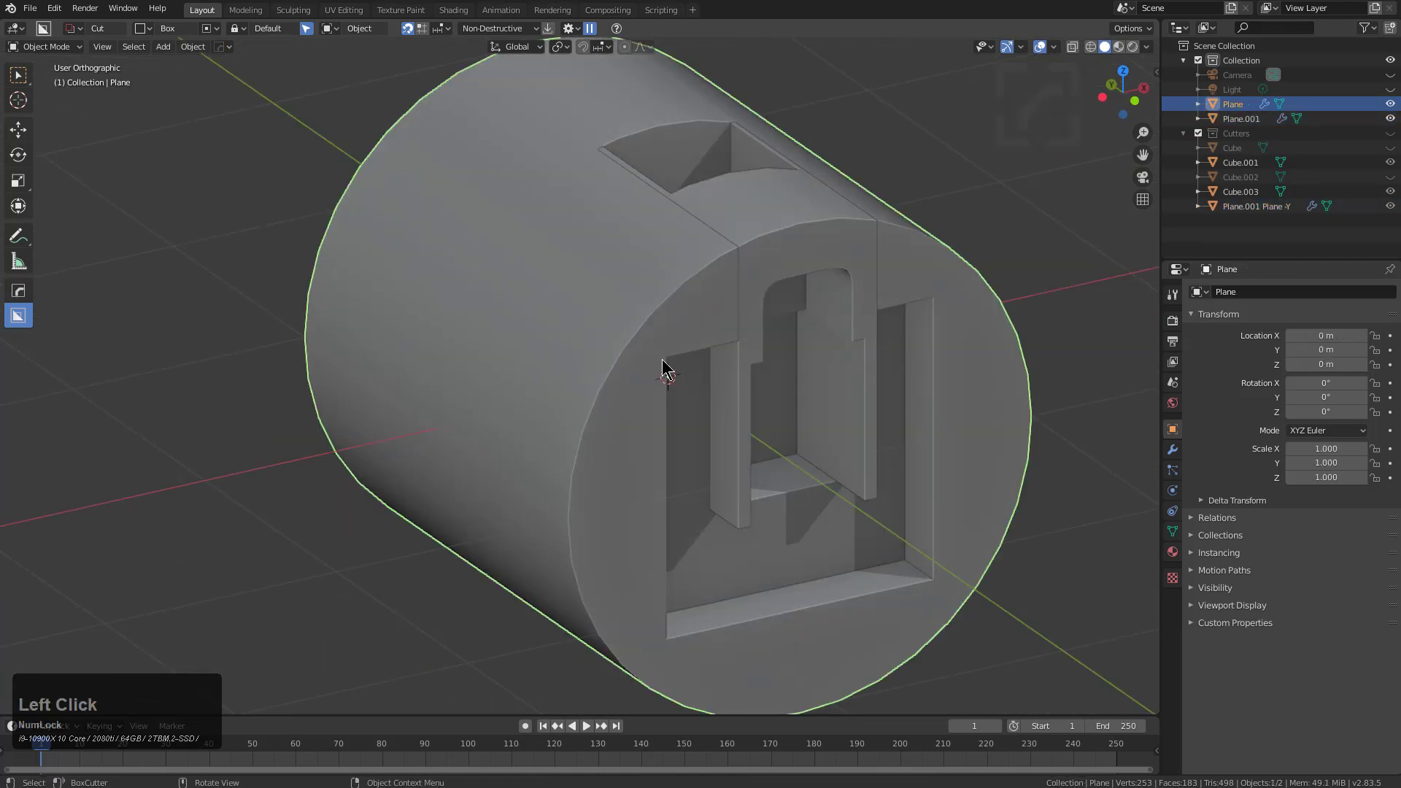
key(q)
key(o)
key(t)
scroll(941, 460, down, 1)
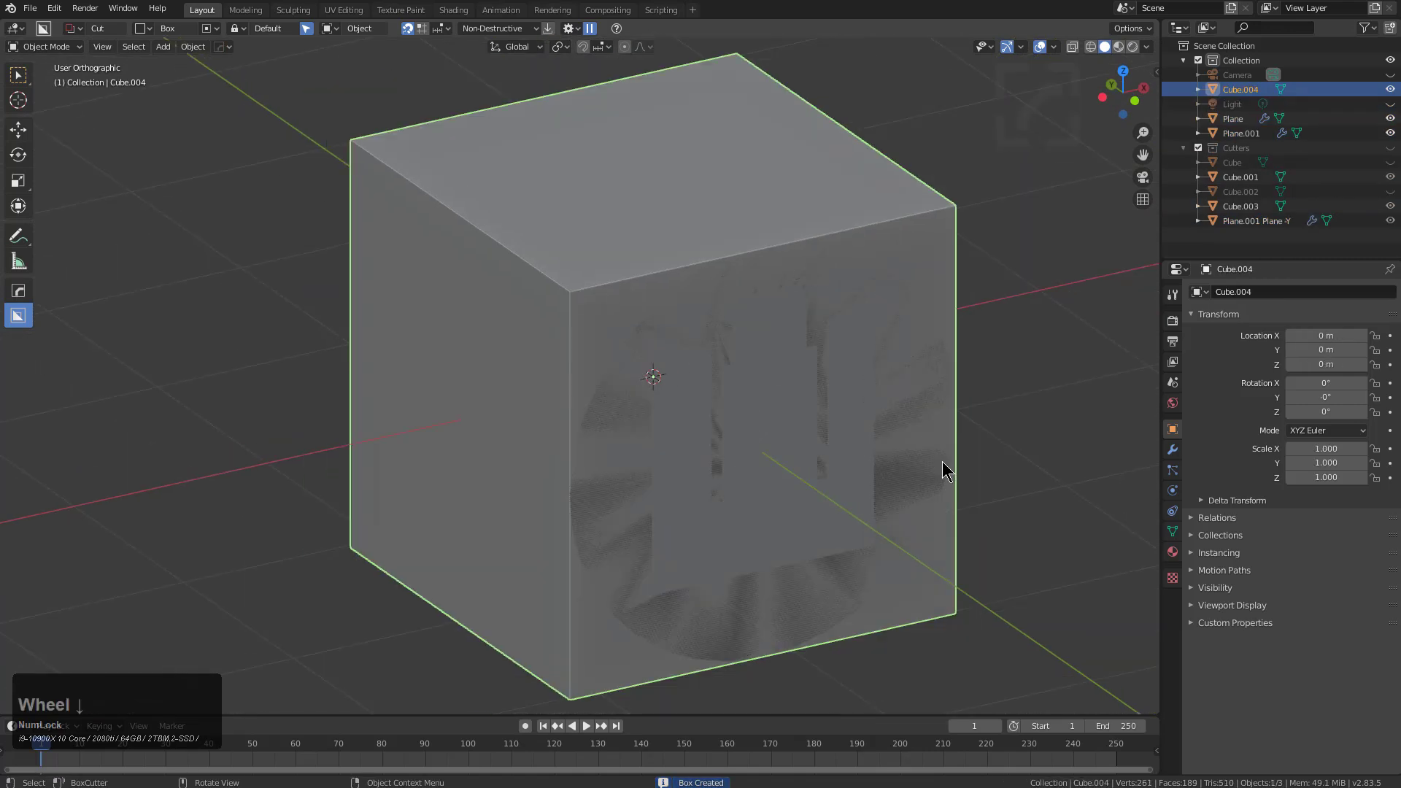
key(s)
click(769, 401)
Step: Move the new box along Y to about -0.818 m and stretch it along Y to scale 0.863
key(g)
key(y)
click(869, 448)
key(s)
key(y)
click(962, 451)
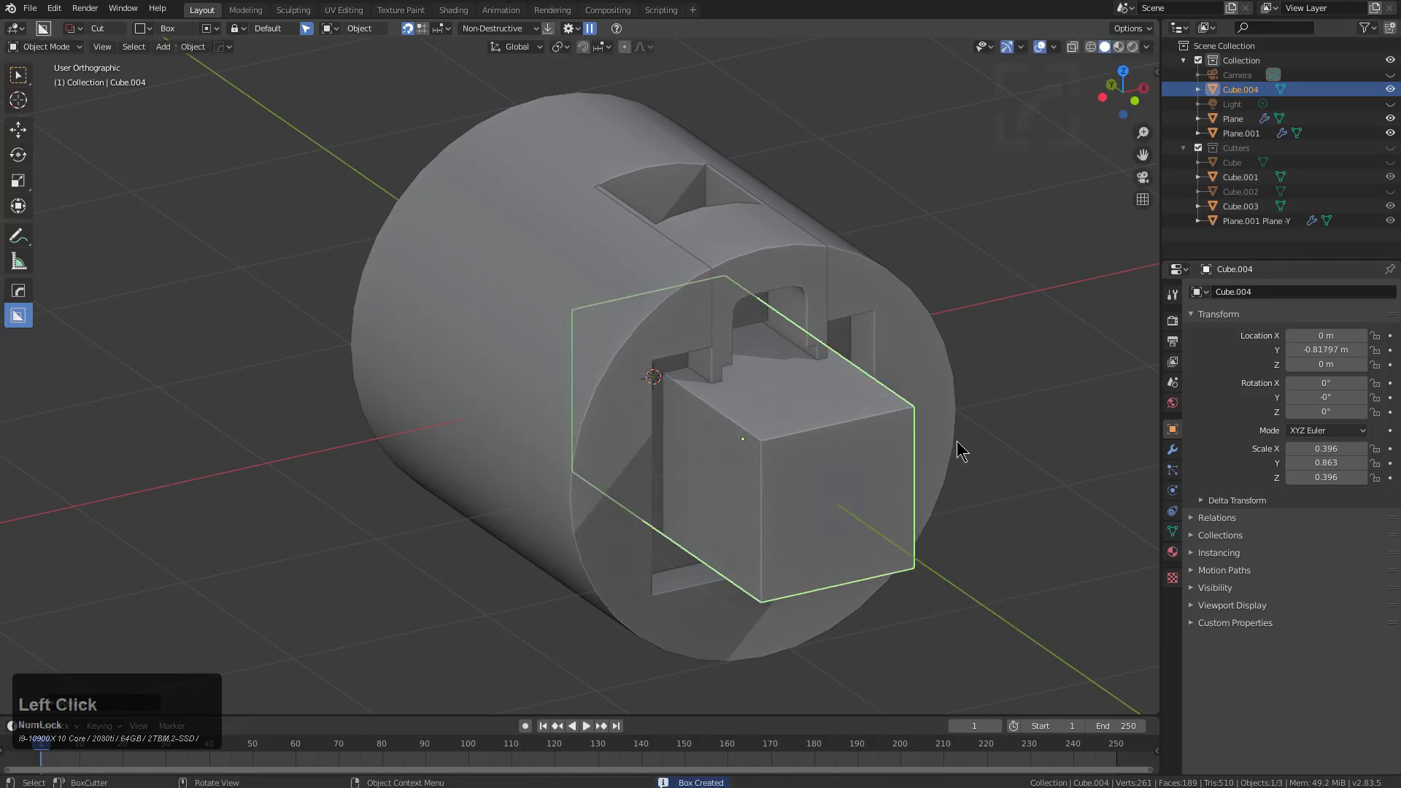
Step: Subtract the stretched box from the main cylinder with Difference and inspect the cut
shift+click(936, 375)
key(q)
click(905, 277)
middle_drag(954, 400, 846, 329)
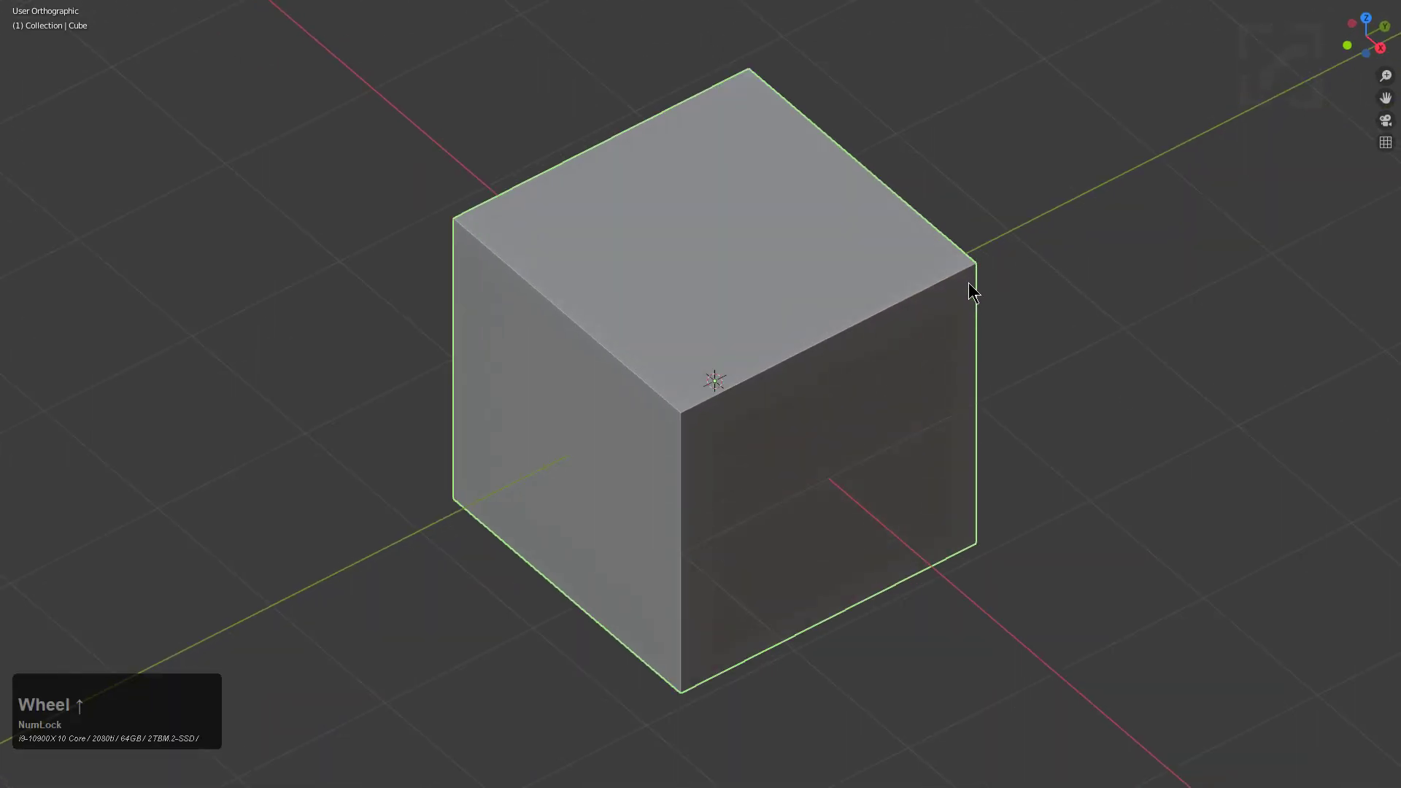
Step: Bevel the cube's front upper edge in edit mode, using 10 segments
middle_drag(971, 288, 978, 290)
key(Tab)
key(3)
click(856, 321)
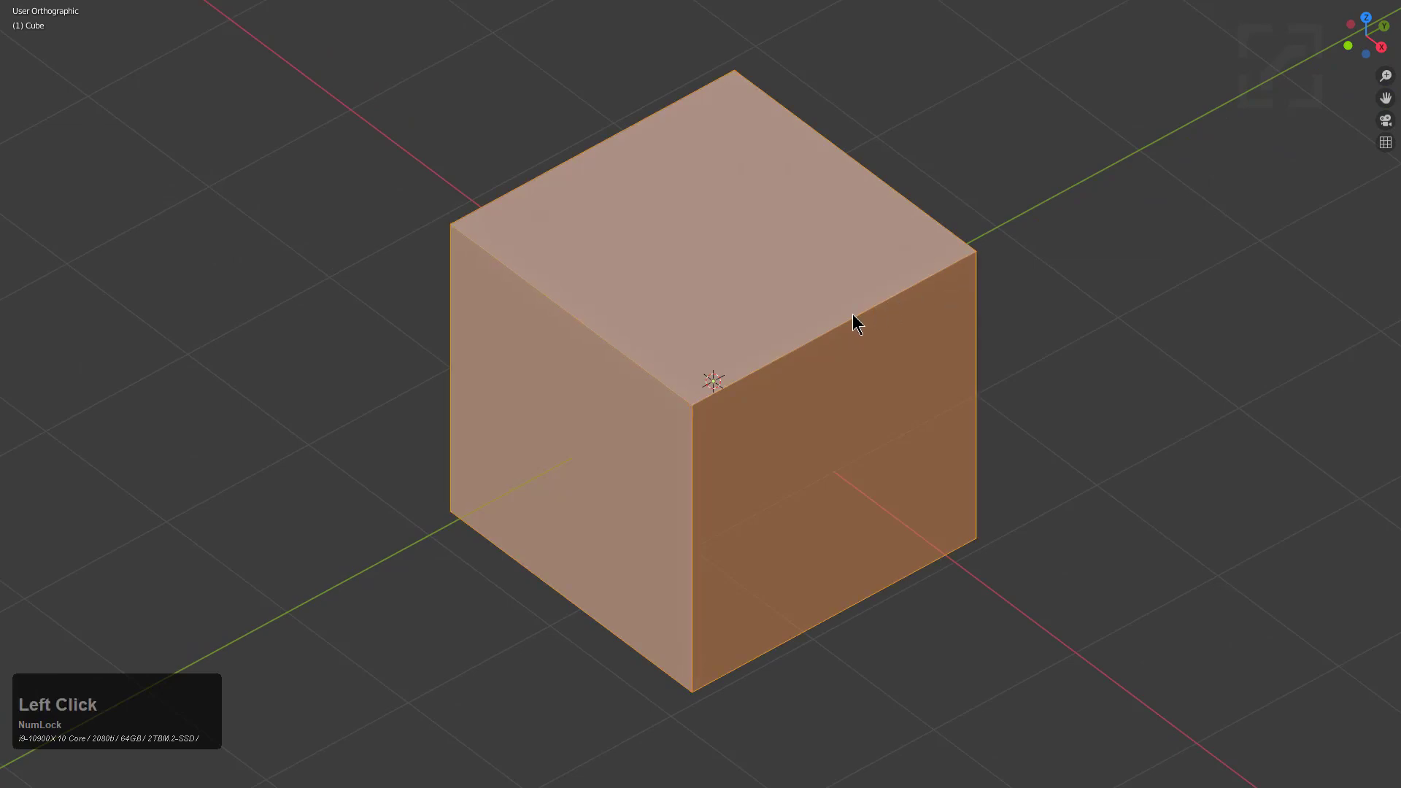
click(855, 321)
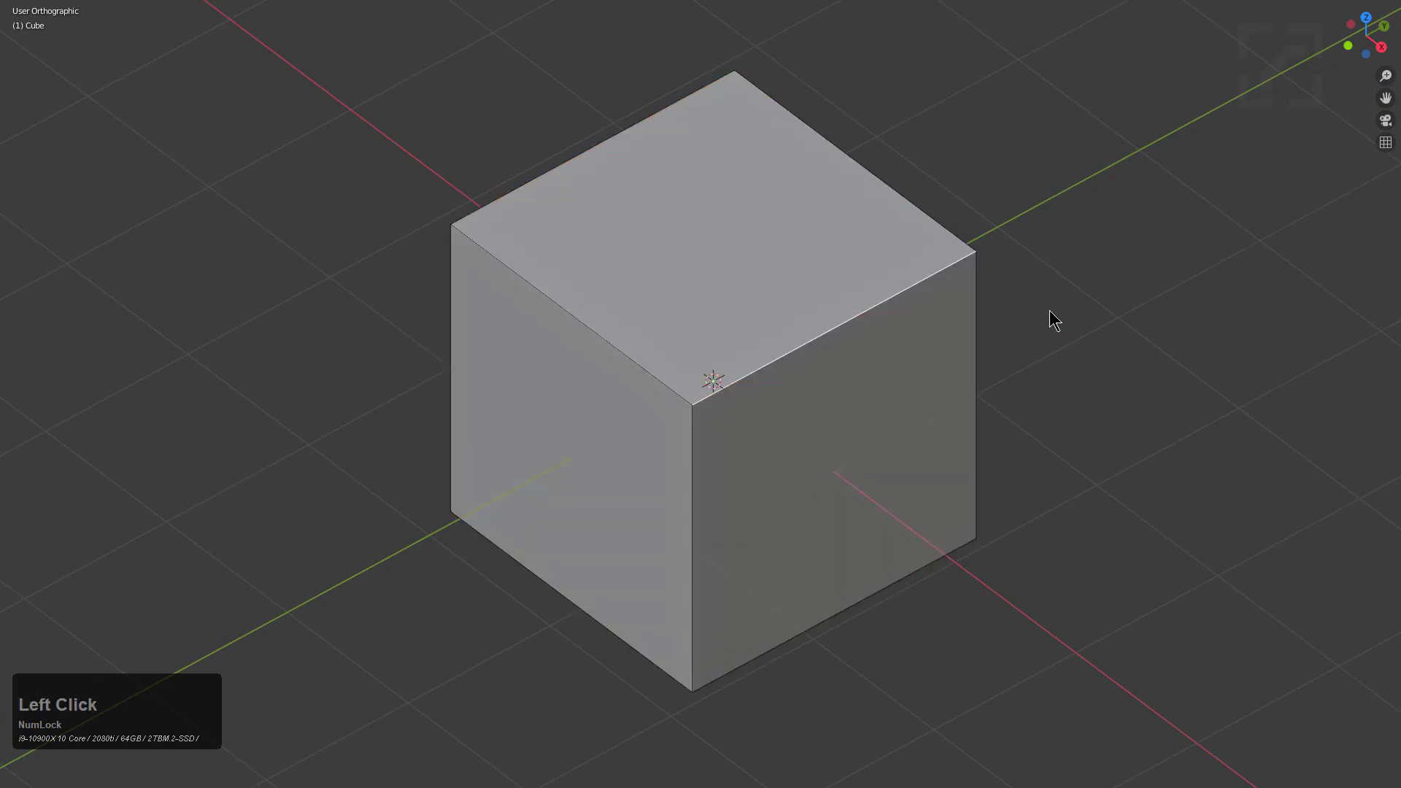
key(q)
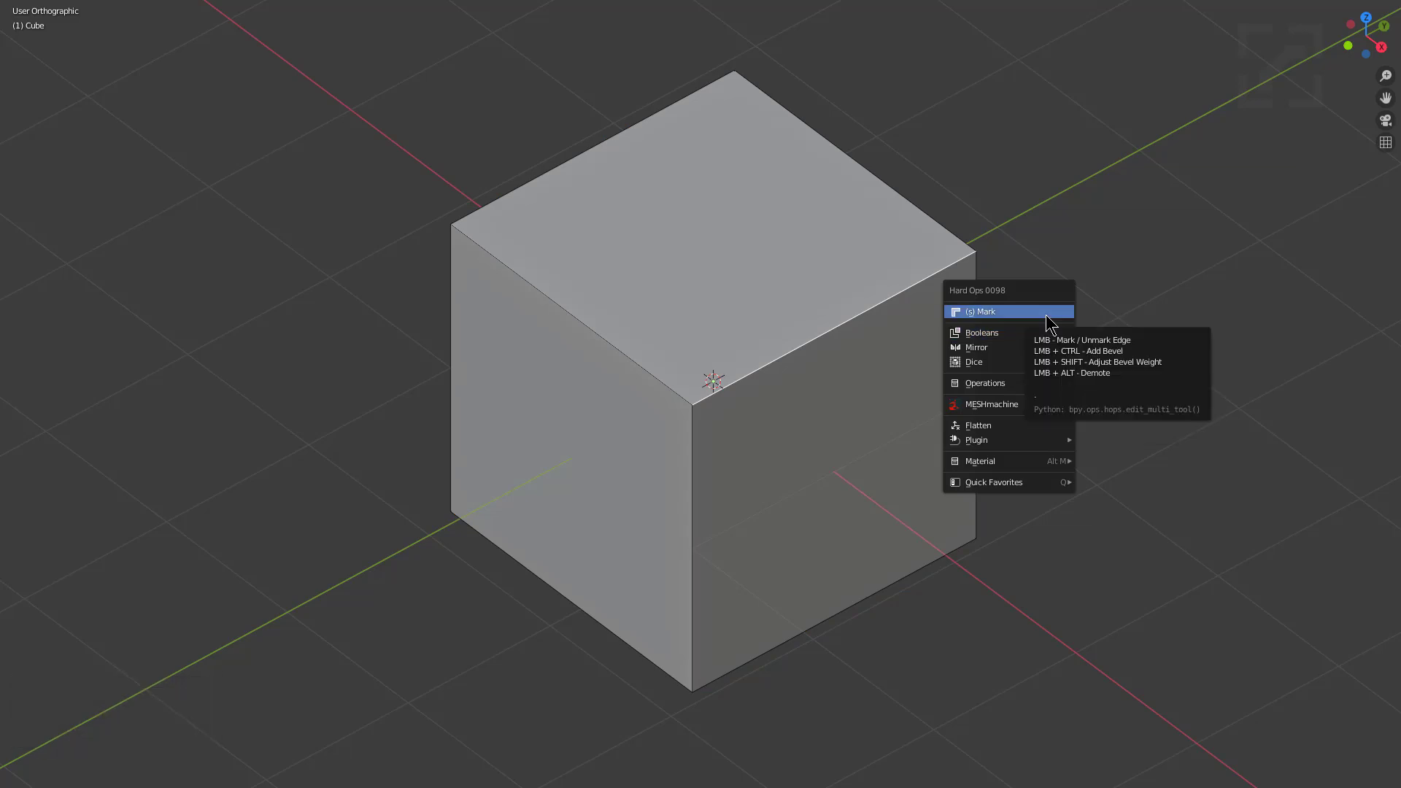
click(1050, 324)
scroll(507, 369, up, 6)
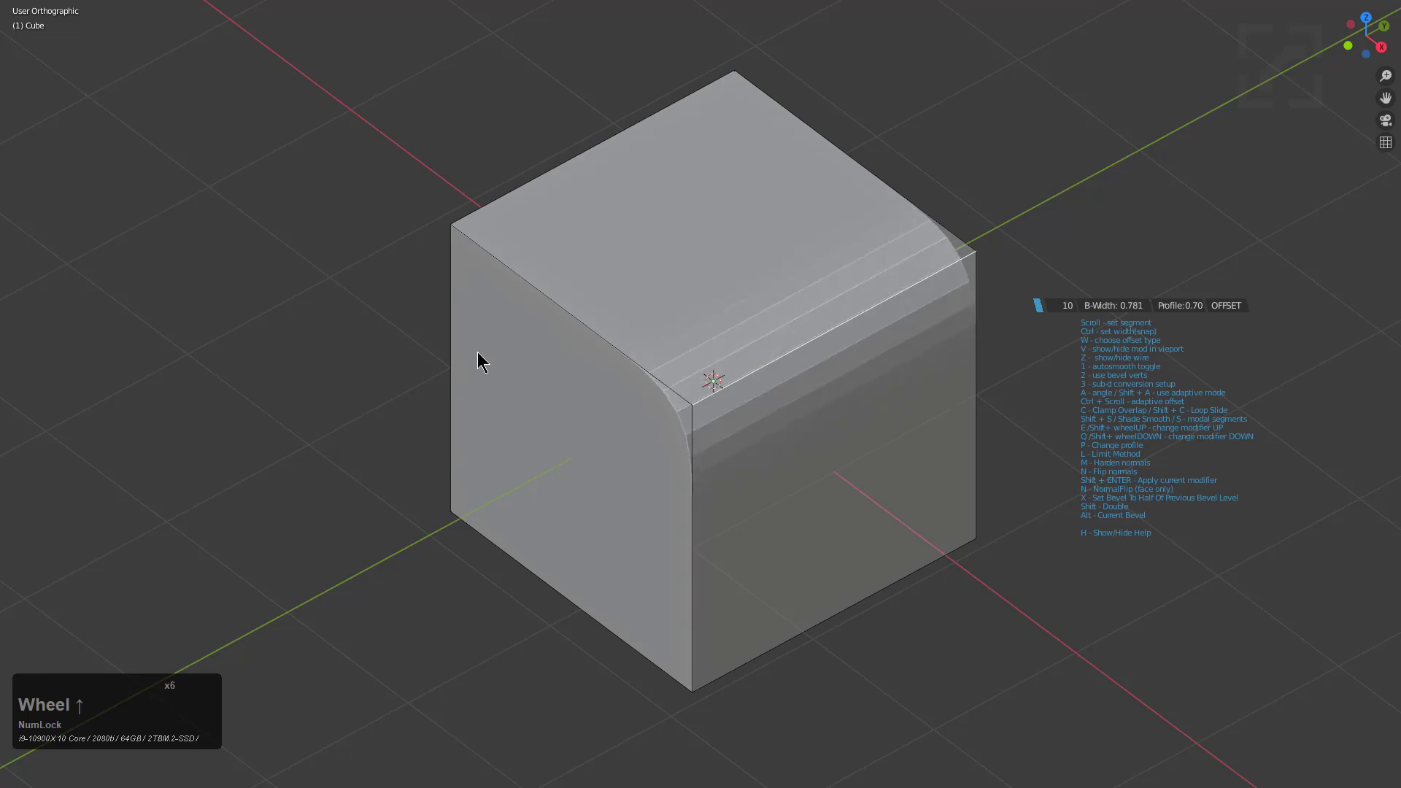
Step: Toggle the edge bevel's profile between concave 0.05 and convex, leaving it convex, and select the adjoining upper edge
key(1)
key(1)
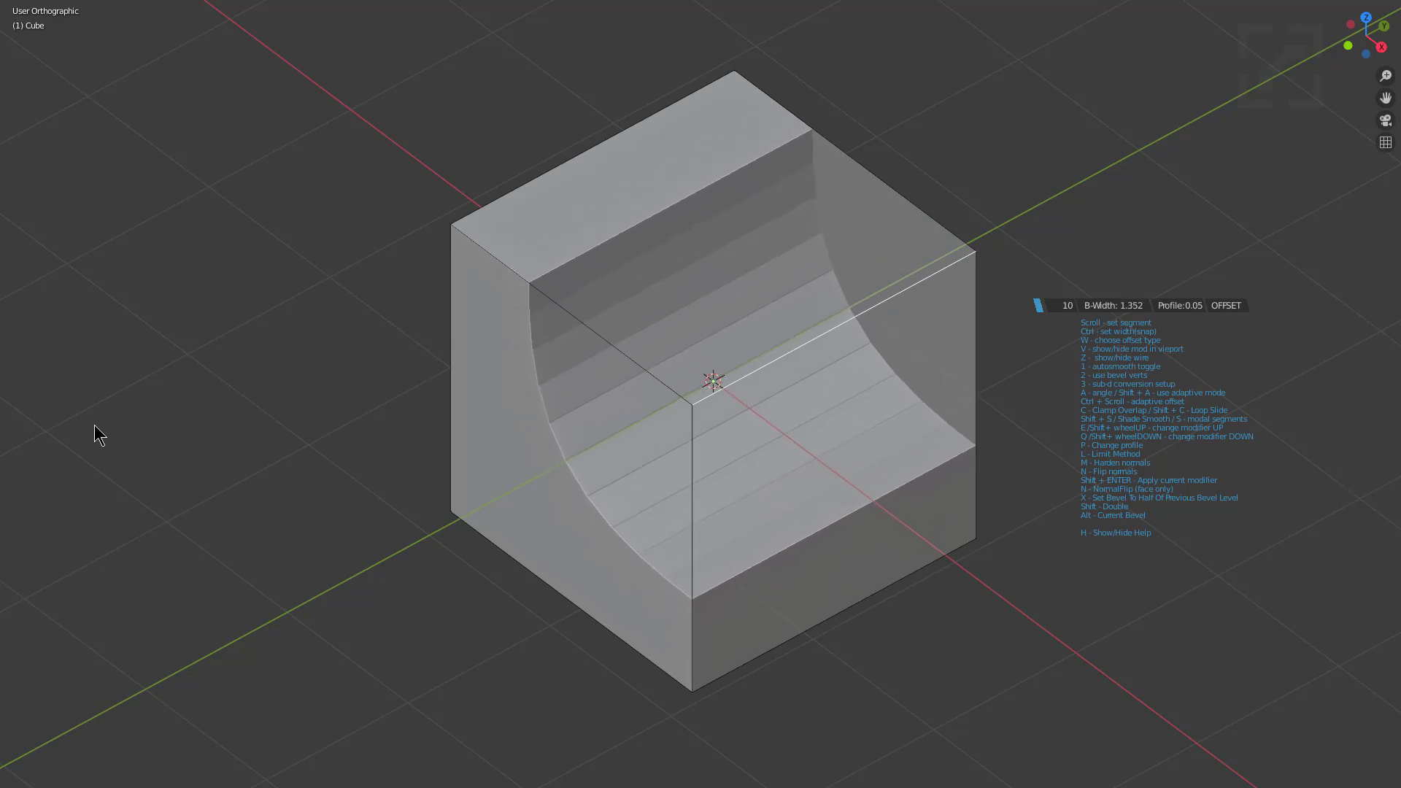
key(1)
key(1)
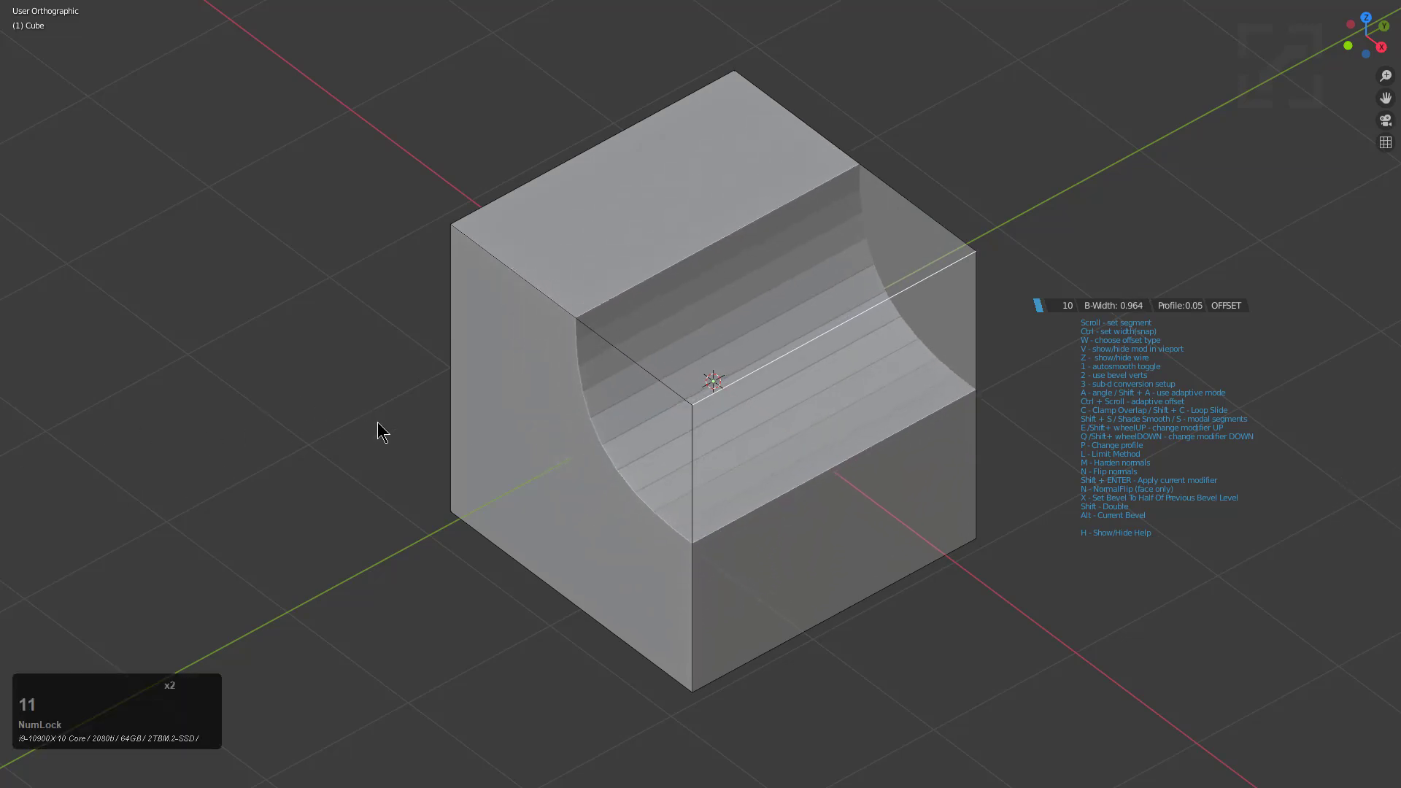
key(1)
click(408, 397)
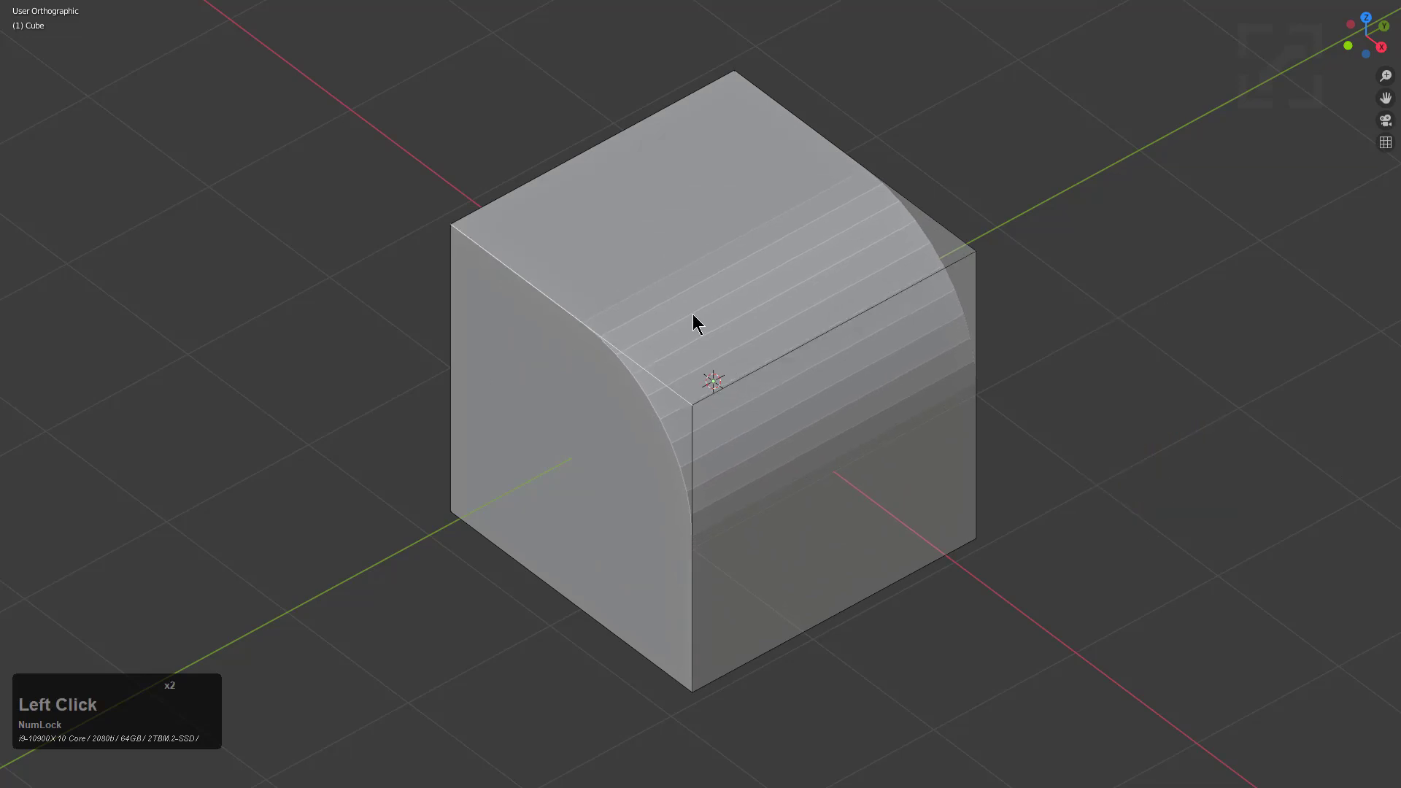
Step: Bevel the adjoining upper edge with 6 segments, toggling its profile to a concave 0.05
key(q)
click(803, 387)
scroll(468, 378, up, 3)
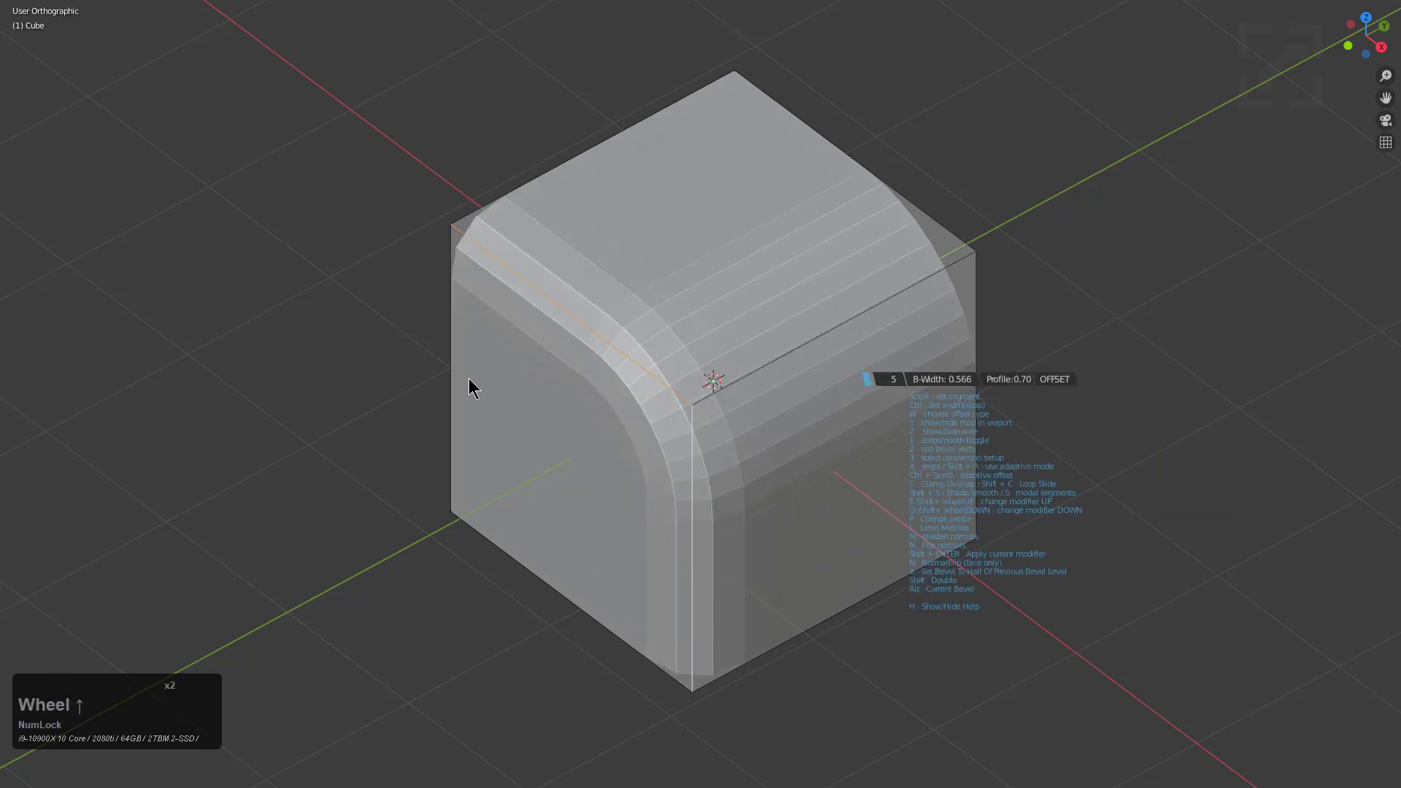
key(1)
key(1)
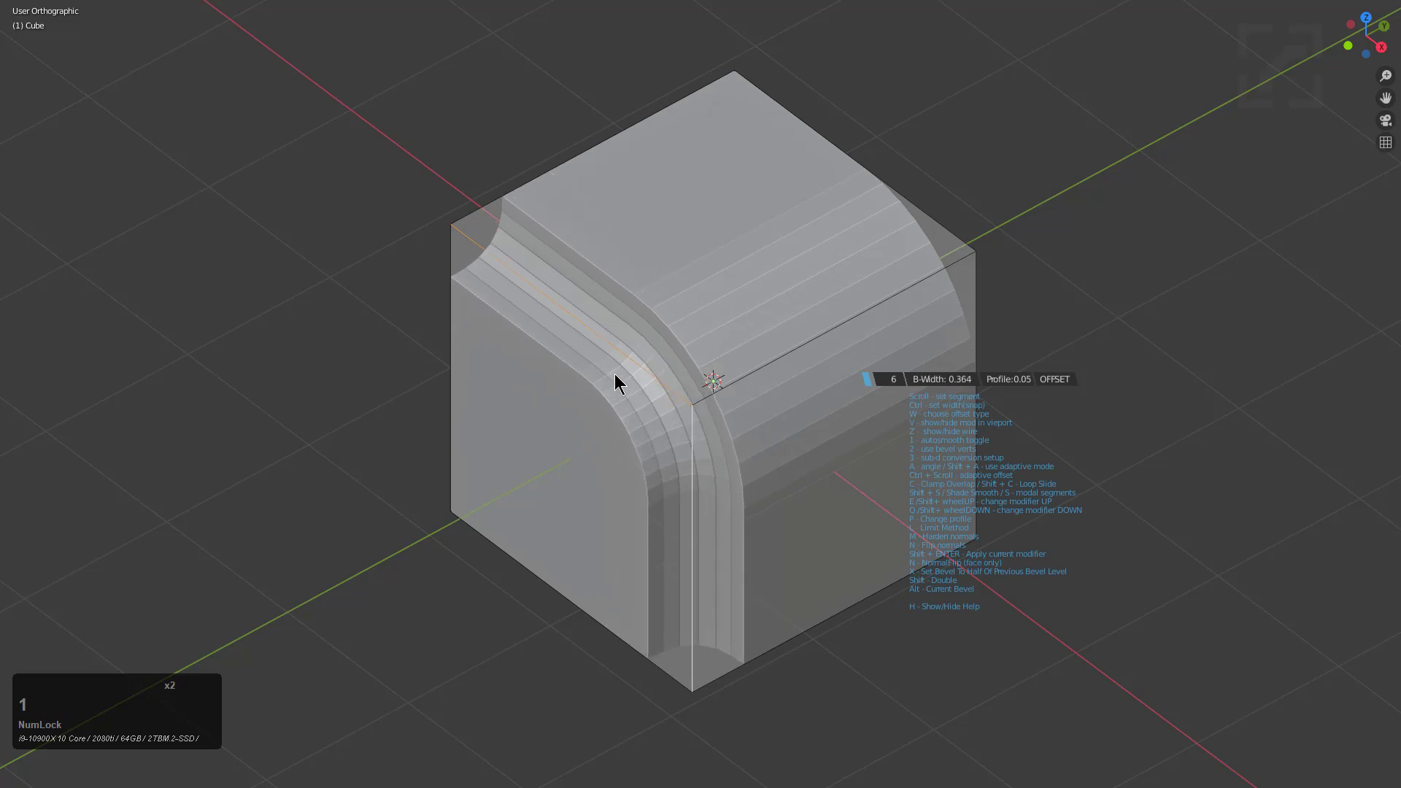
key(1)
key(1)
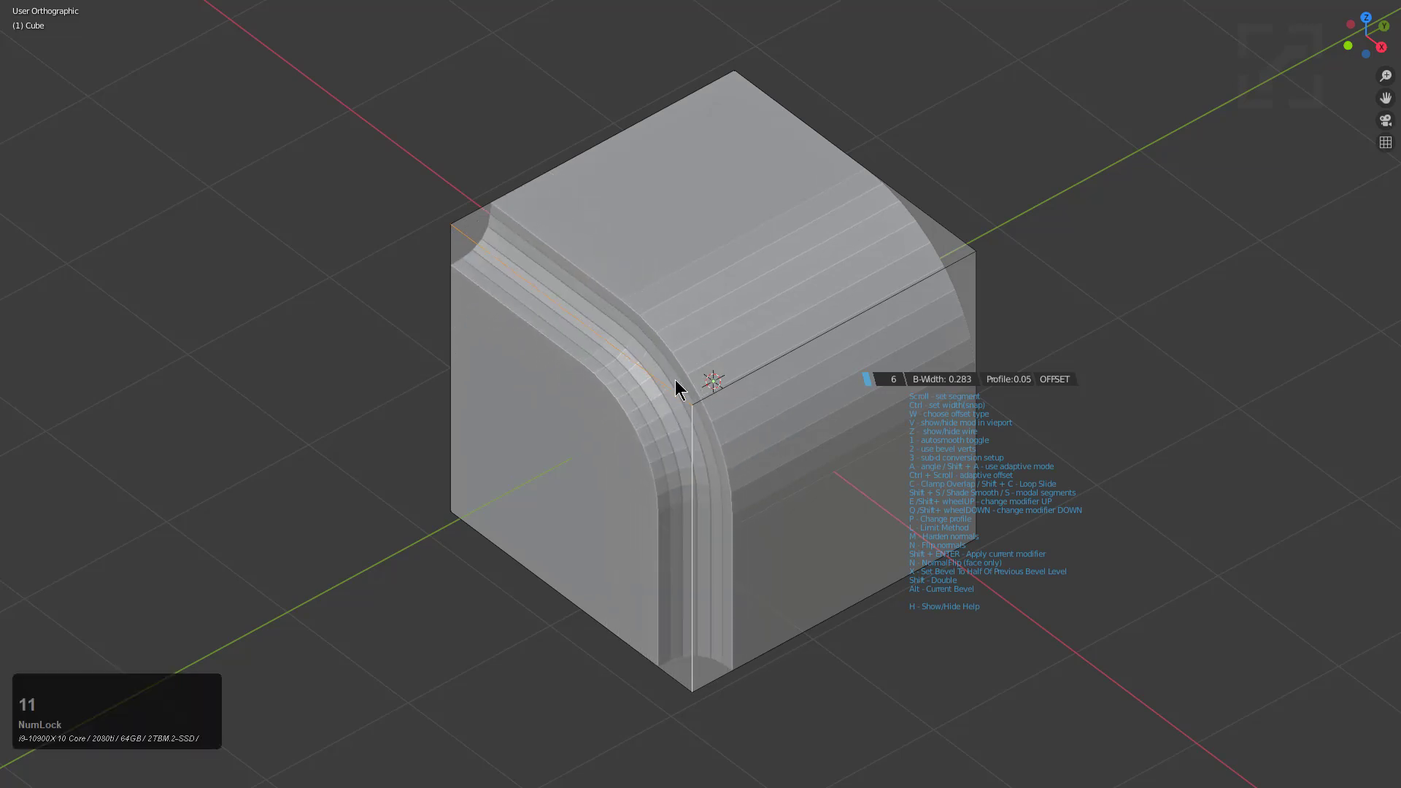
click(616, 384)
Step: Delete the beveled cube and add a plane in its place, opened for mesh editing
key(Tab)
middle_drag(773, 375, 716, 366)
key(Delete)
key(shift+a)
click(832, 388)
key(Tab)
Step: Bevel the plane's four corners with 13 segments and toggle the profile to a concave 0.05
key(q)
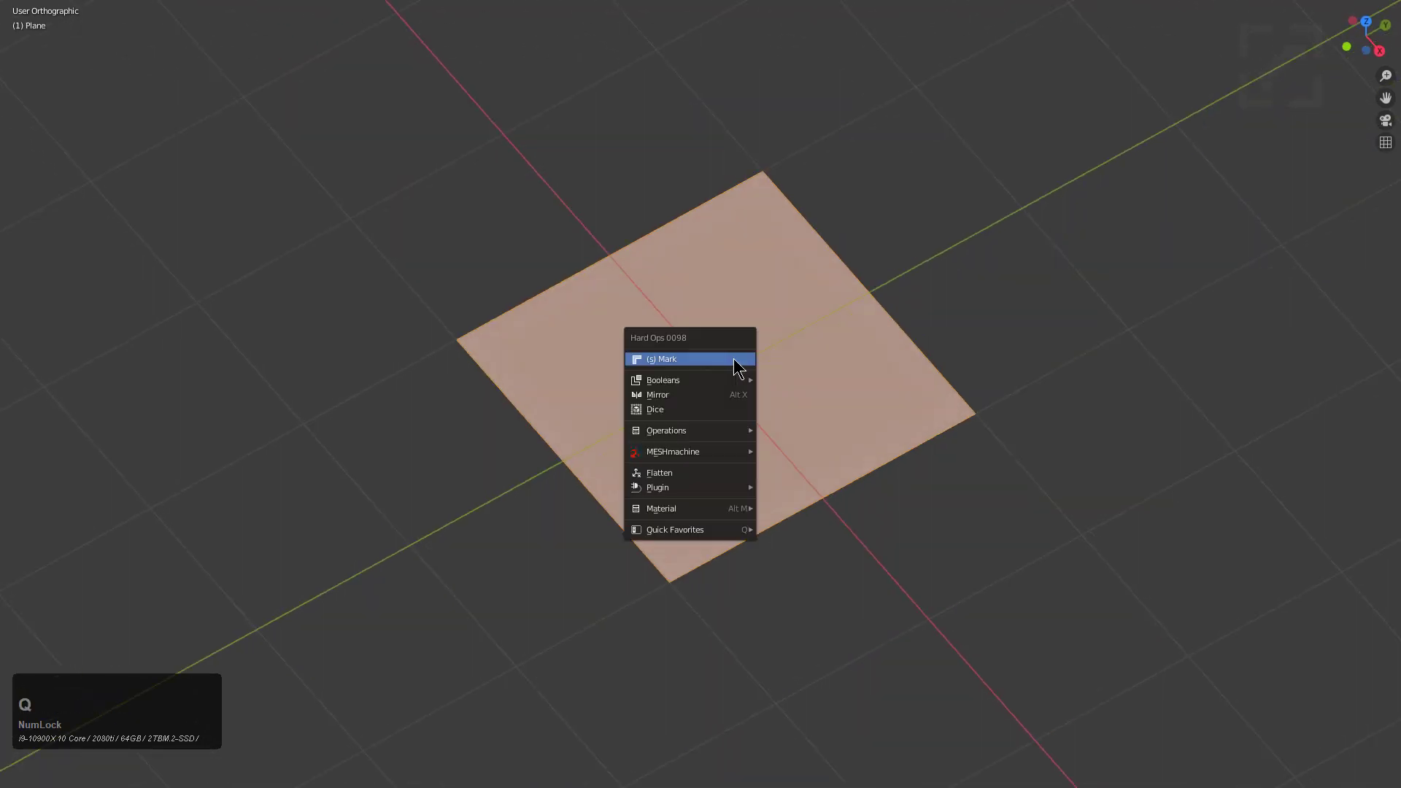
click(734, 359)
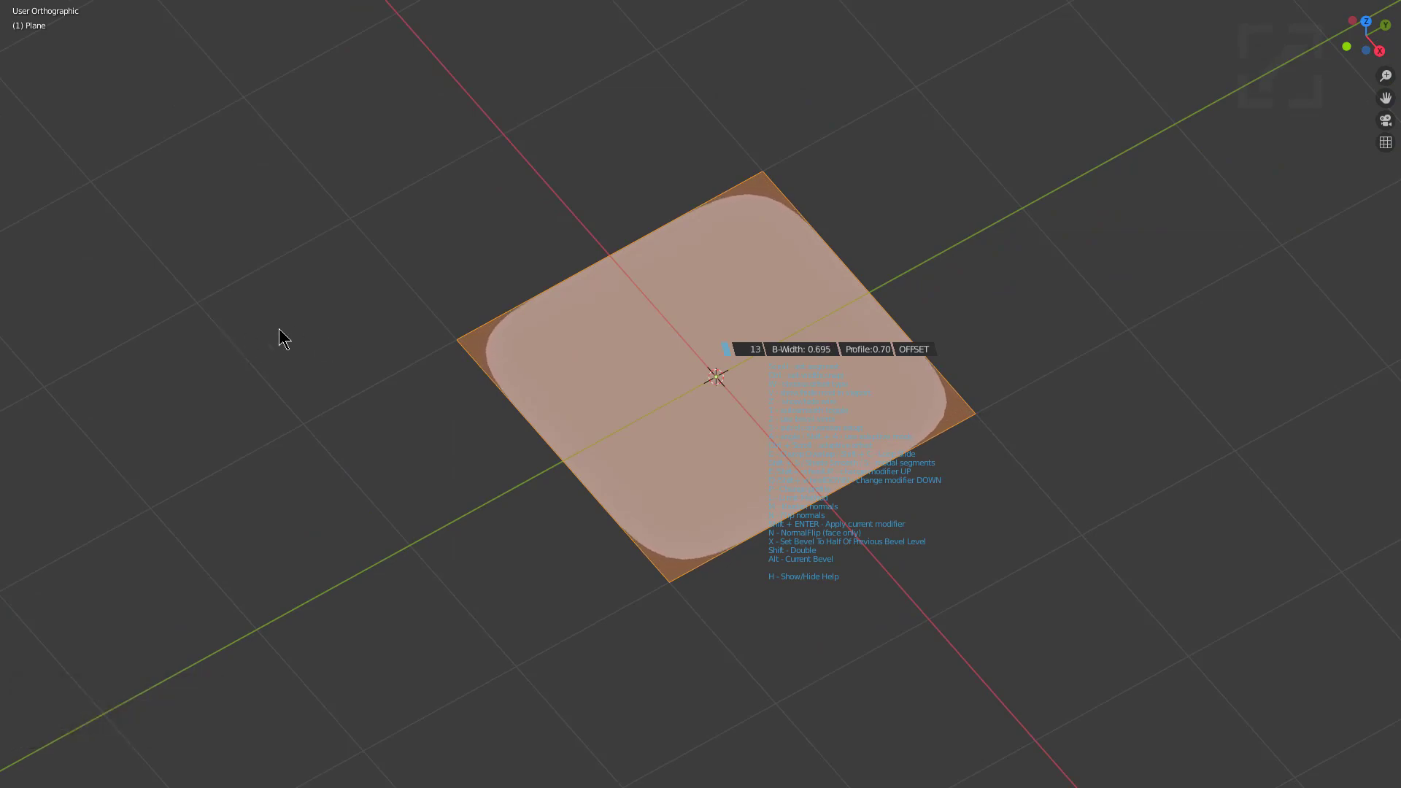
key(2)
key(2)
key(2)
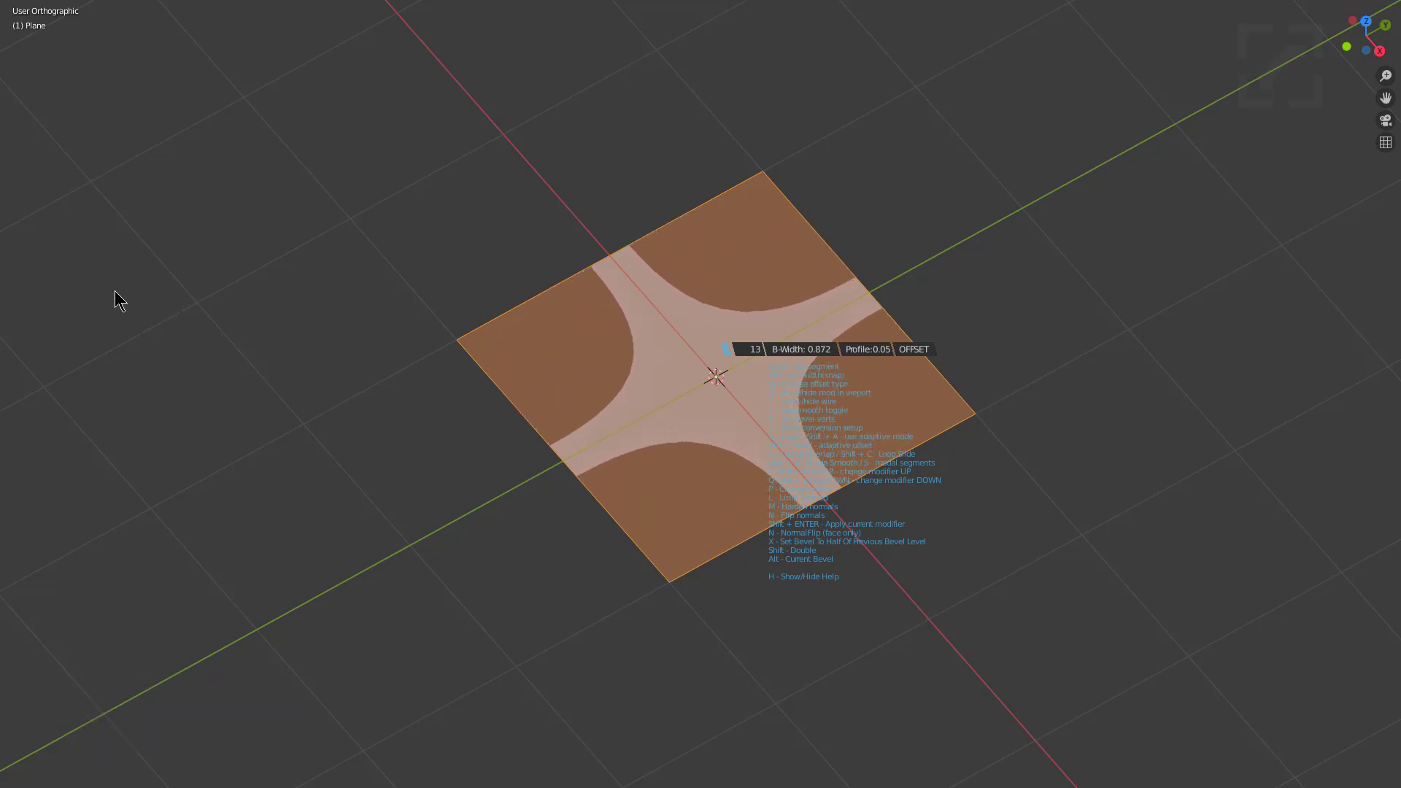
Step: Reduce the corner bevel to 2 segments with a width of about 0.890, forming a four-pointed star
scroll(125, 295, down, 12)
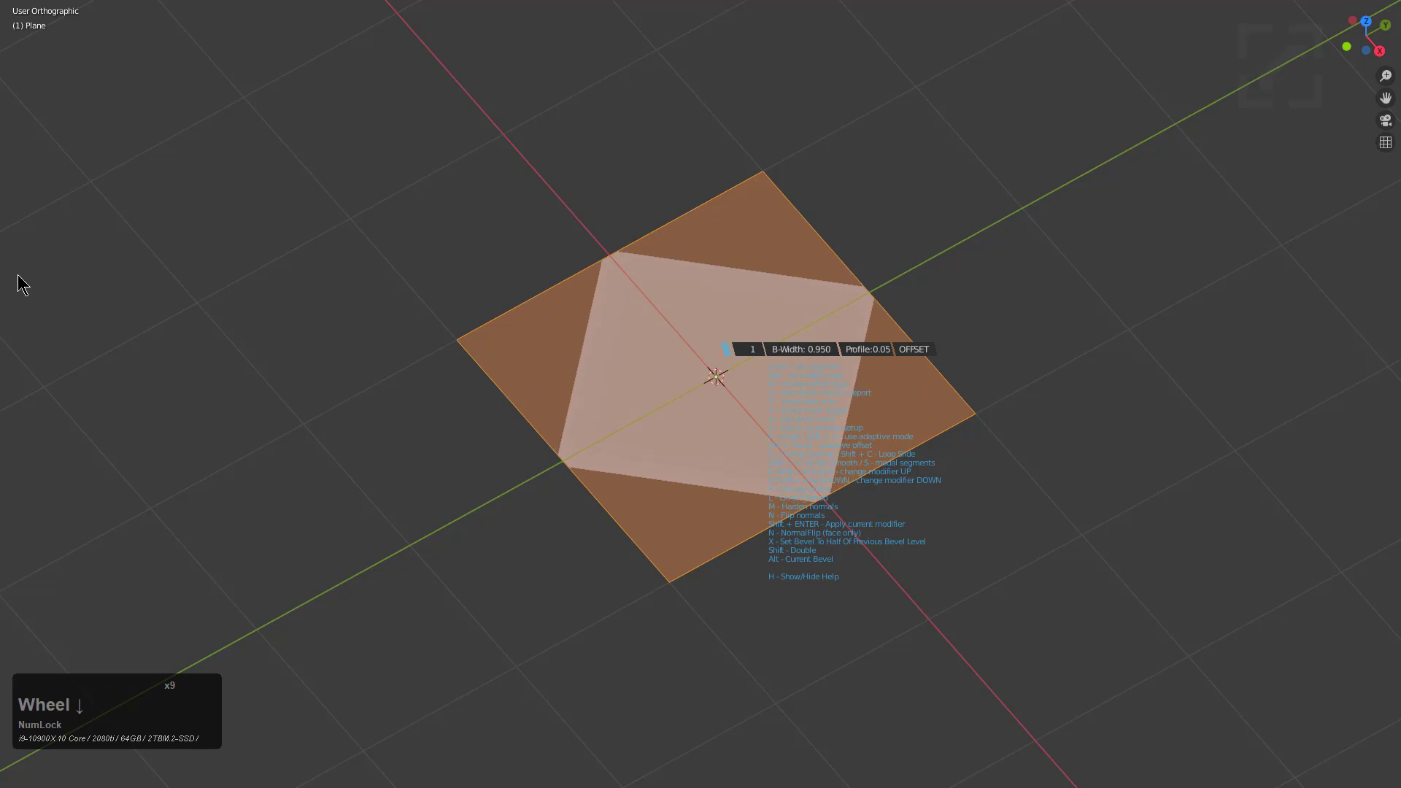
scroll(1372, 279, up, 3)
scroll(157, 291, down, 2)
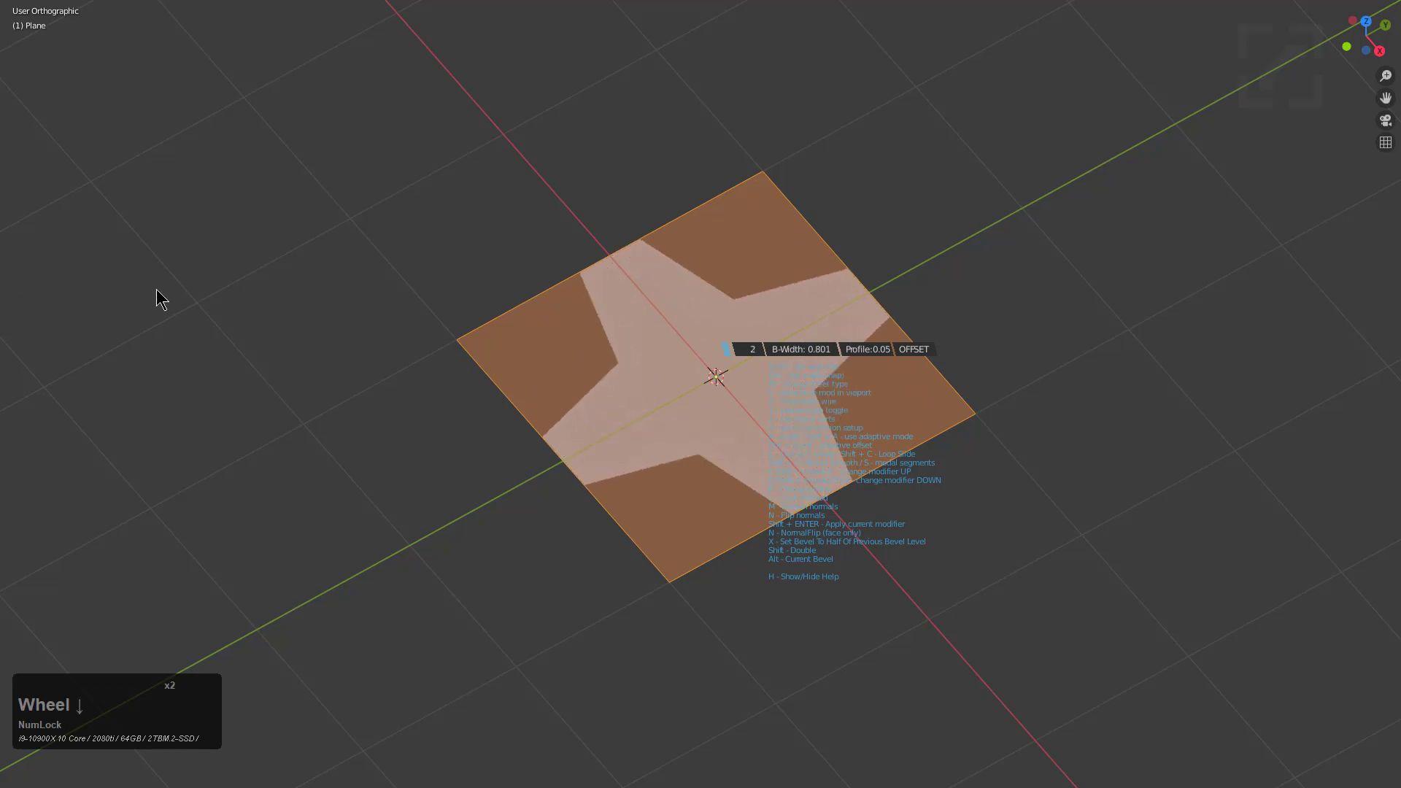
click(116, 264)
key(Tab)
Step: Solidify the star plane to a thickness of about -2.738 with offset -1
middle_drag(651, 351, 656, 327)
key(q)
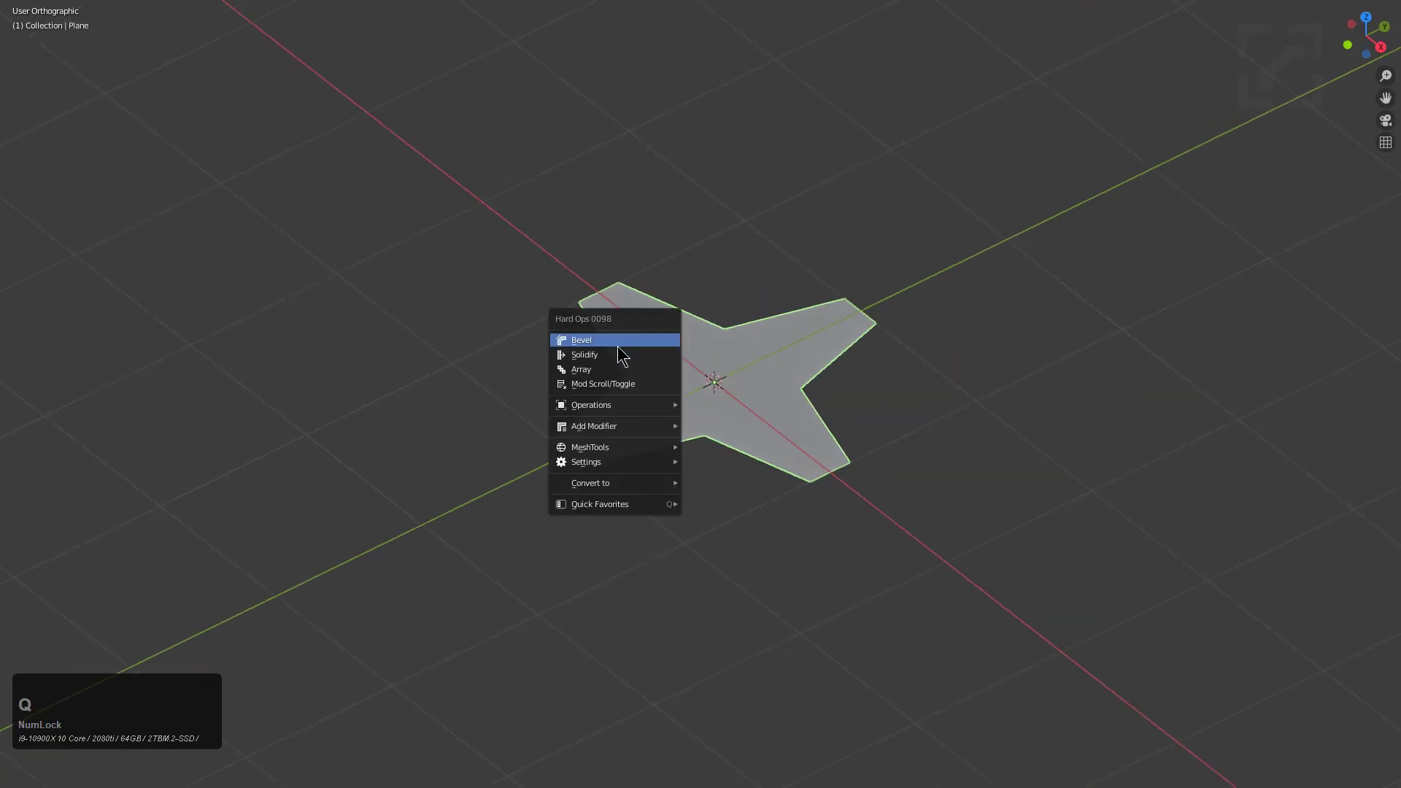
click(617, 352)
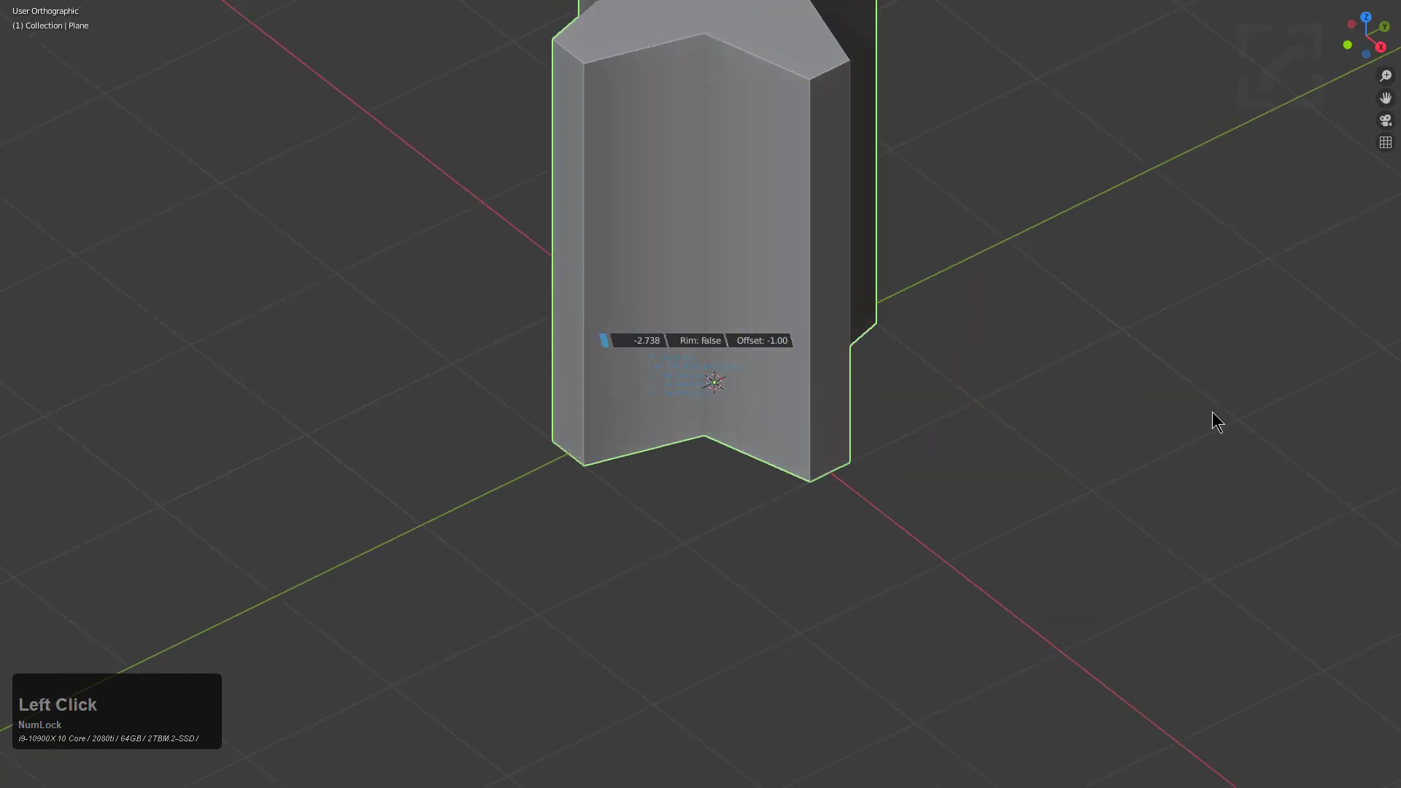
middle_drag(780, 290, 804, 358)
Step: Sharpen the solidified star and leave its existing bevel settings as they are
key(q)
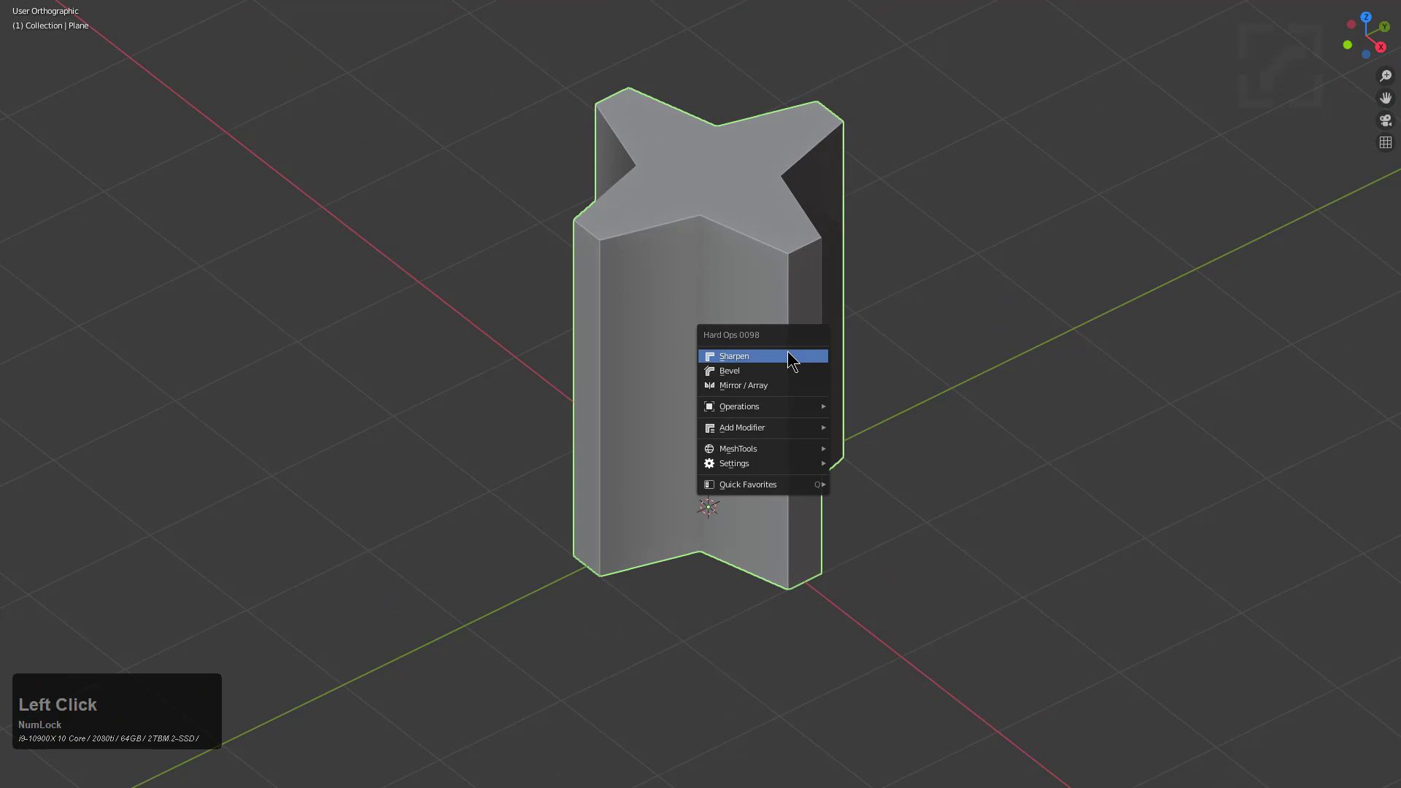
click(791, 356)
click(772, 589)
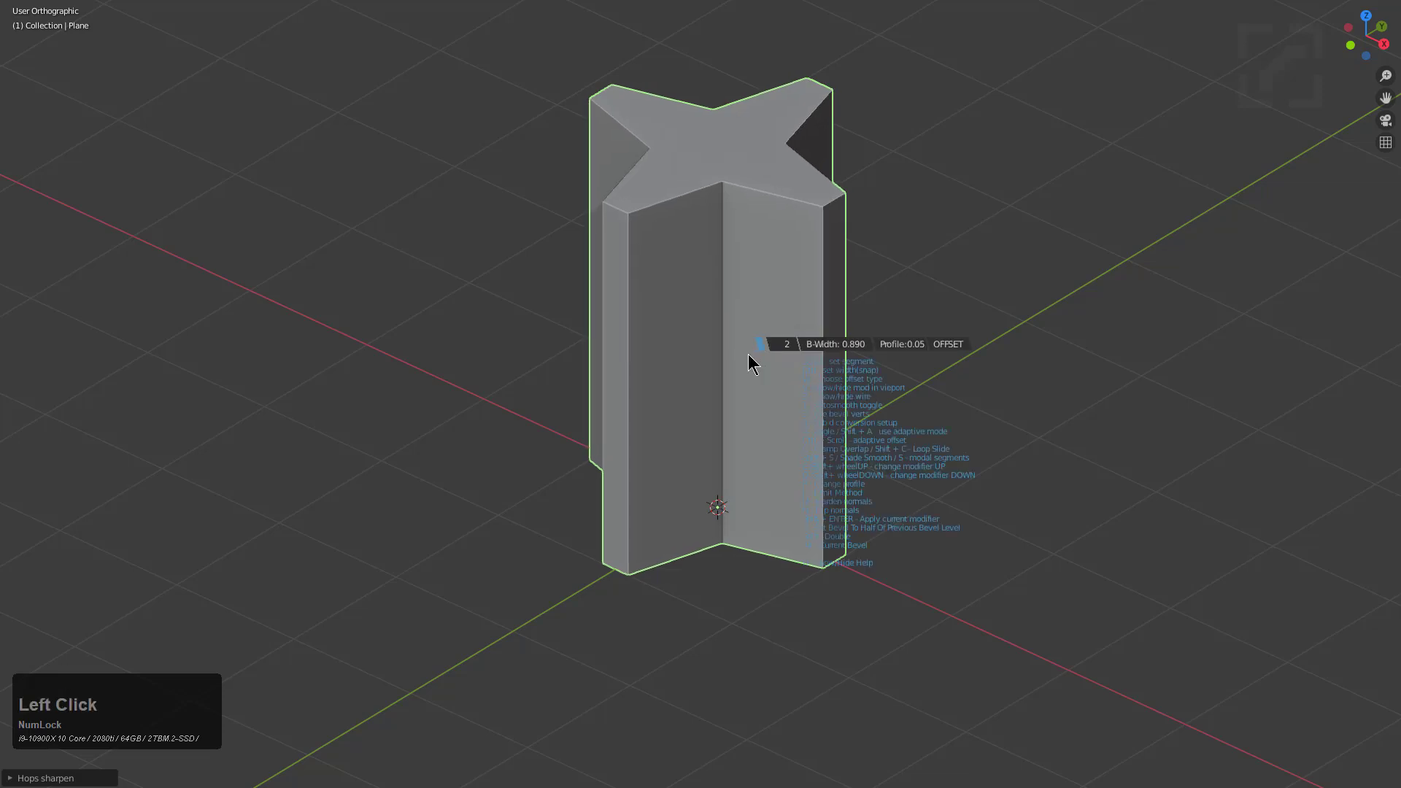
key(Escape)
Step: Add a new 3-segment bevel with a 30-degree autosmooth angle to the star body, and sharpen it
key(q)
click(767, 360)
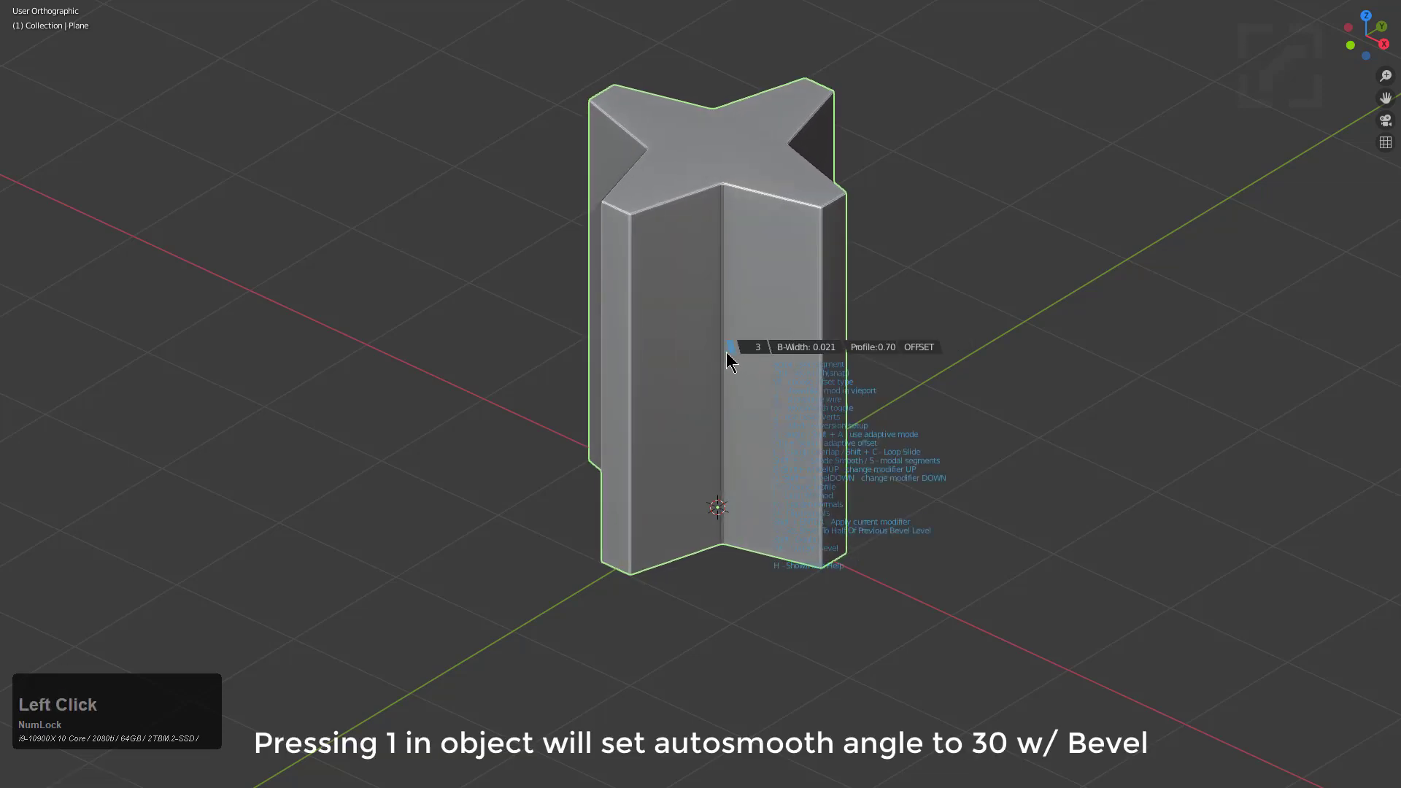
key(1)
click(724, 354)
key(q)
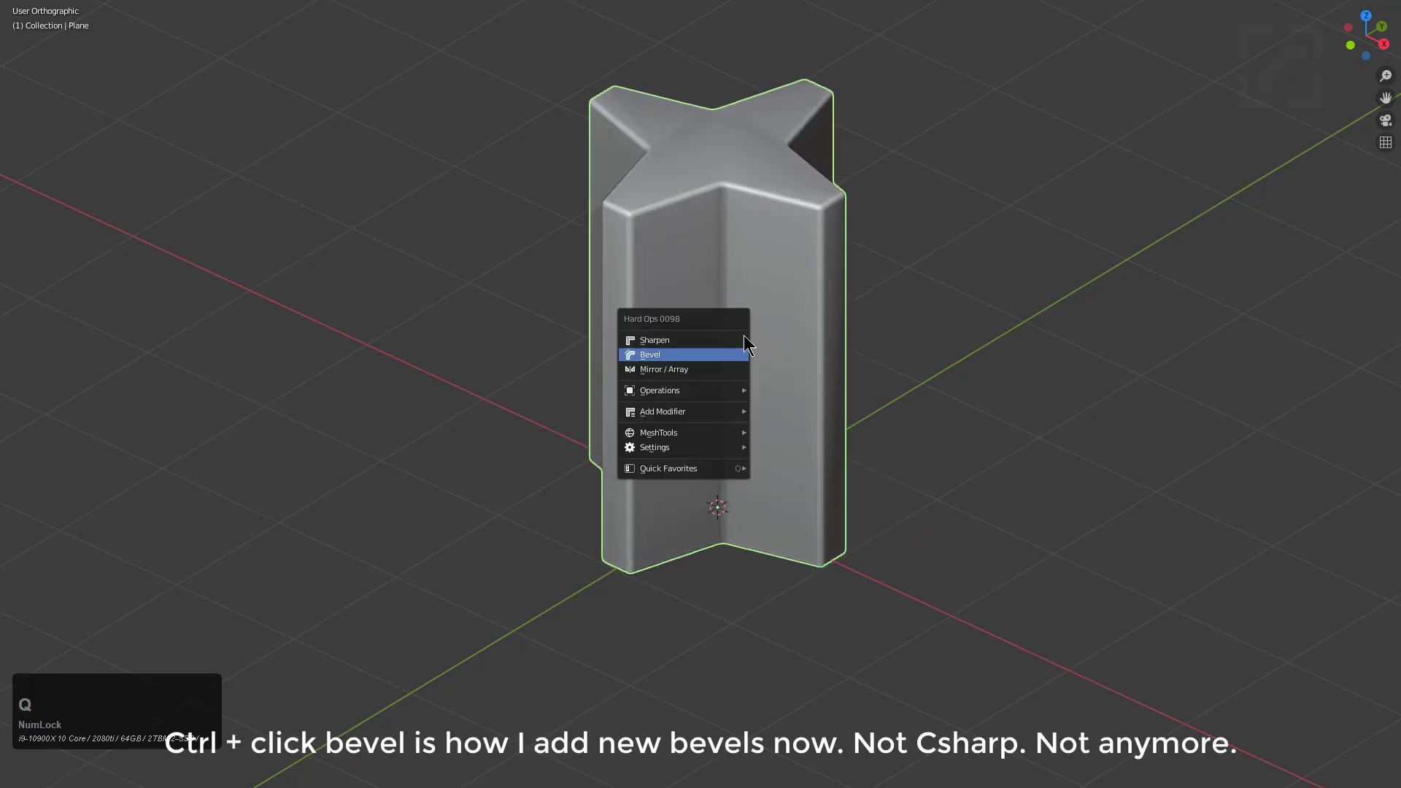
alt+click(730, 341)
mouse_move(808, 310)
middle_down()
mouse_move(750, 351)
mouse_move(763, 361)
middle_up()
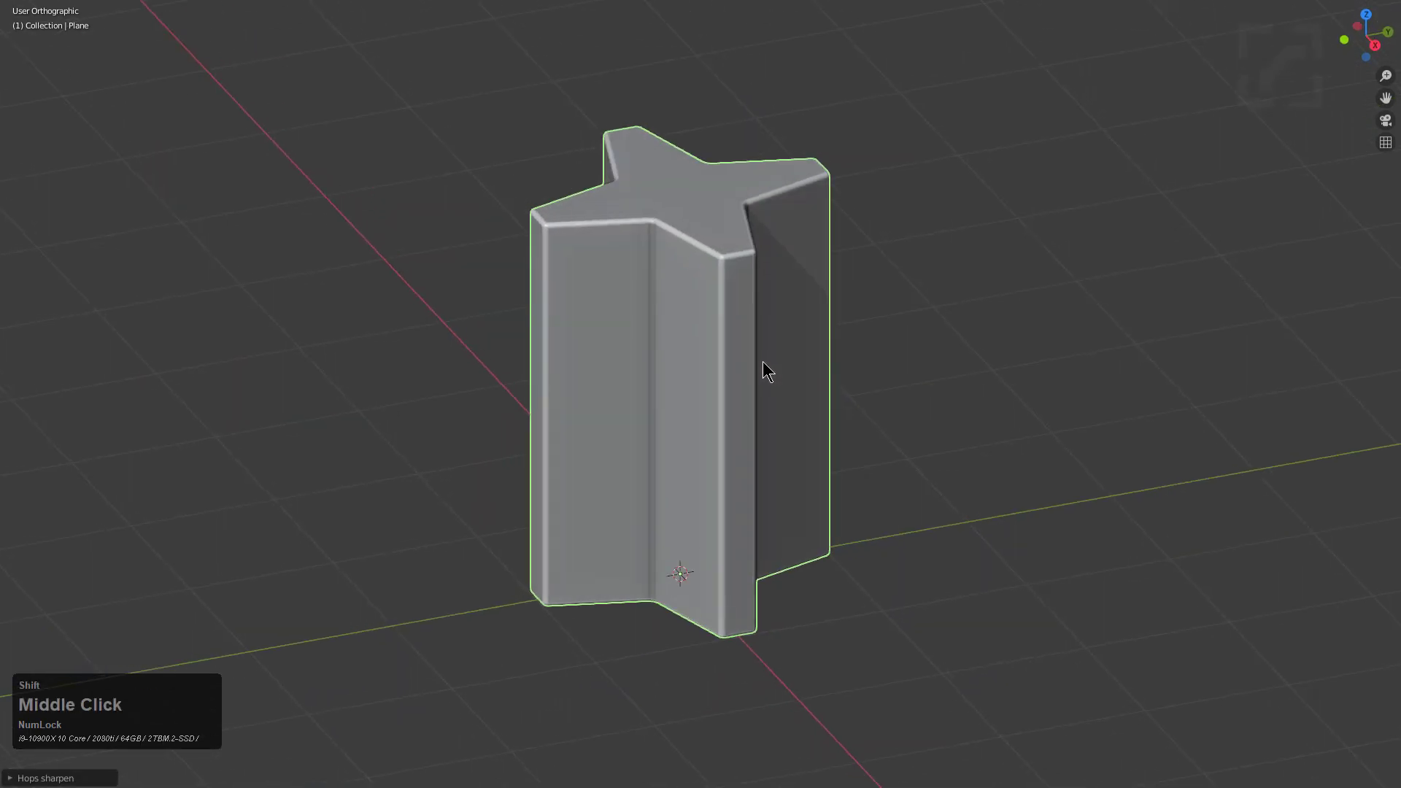
Step: Add a cube at the star's base, scale it down, and raise it along Z to the middle of the body
key(shift+a)
mouse_move(764, 365)
click(810, 397)
key(s)
click(725, 413)
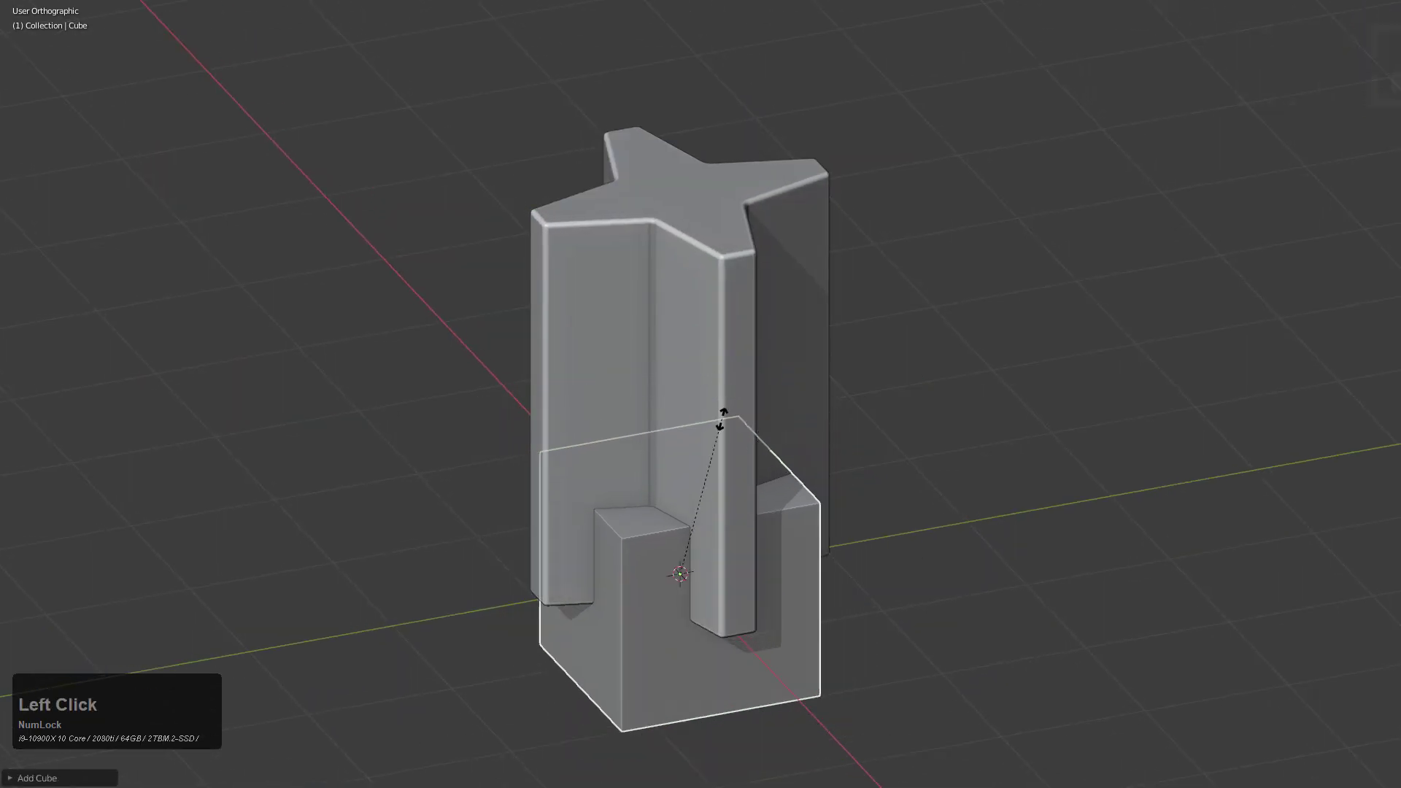
key(g)
key(z)
click(763, 272)
Step: Subtract the cube from the star body with Difference and hide the cutter
shift+click(734, 283)
key(q)
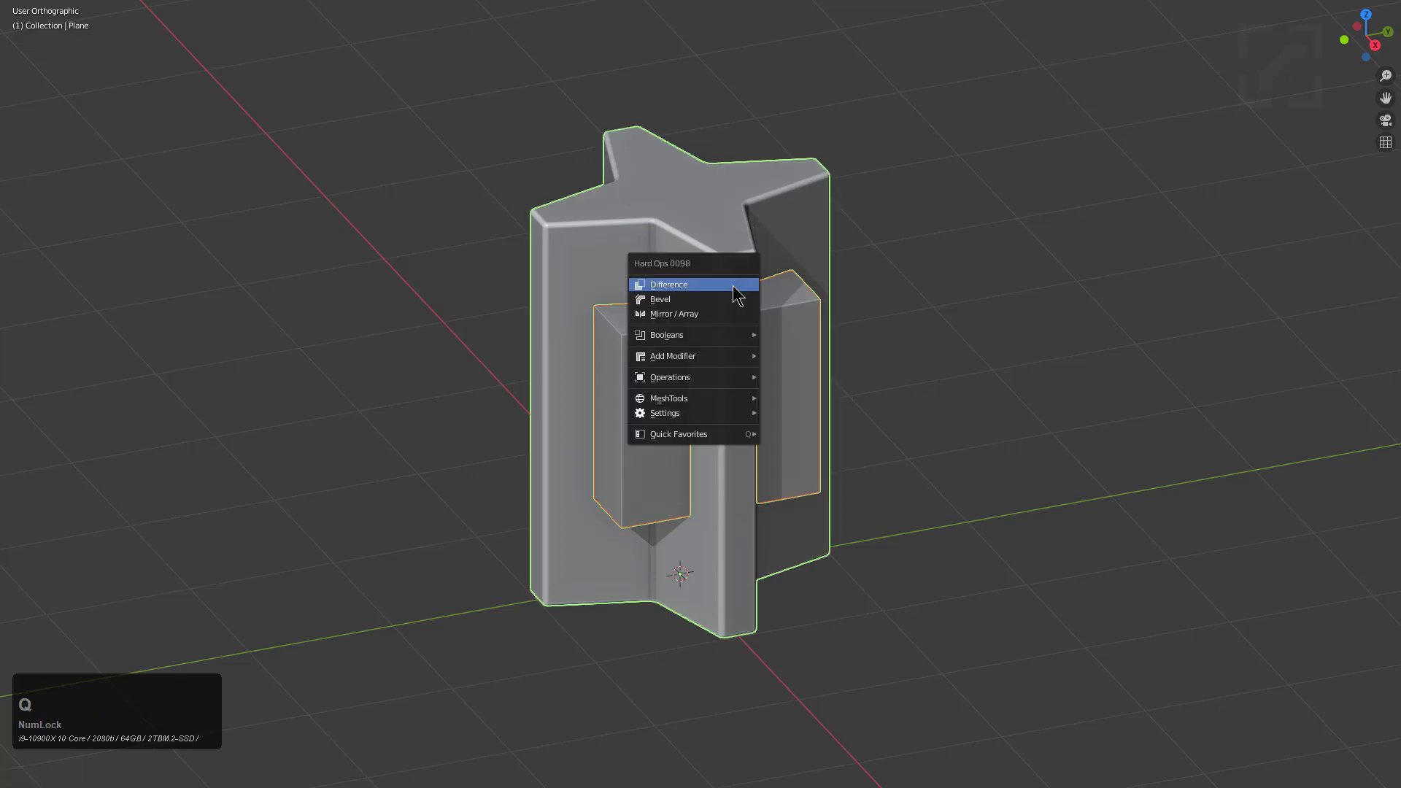
click(733, 287)
middle_drag(734, 290, 771, 354)
key(h)
key(g)
click(735, 268)
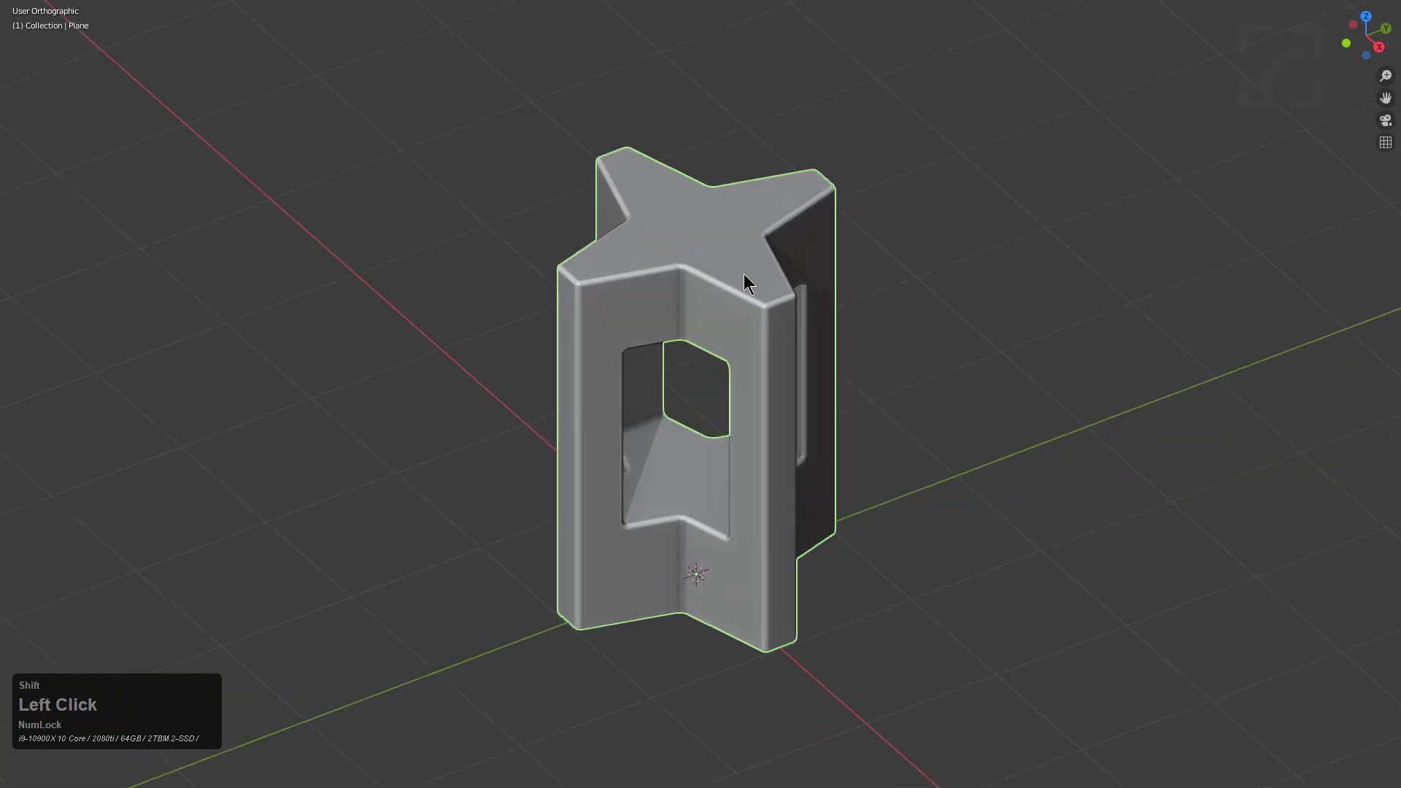
Step: Duplicate the star body in place and run Smart Apply on the copy
shift+click(759, 299)
key(shift+d)
right_click(786, 244)
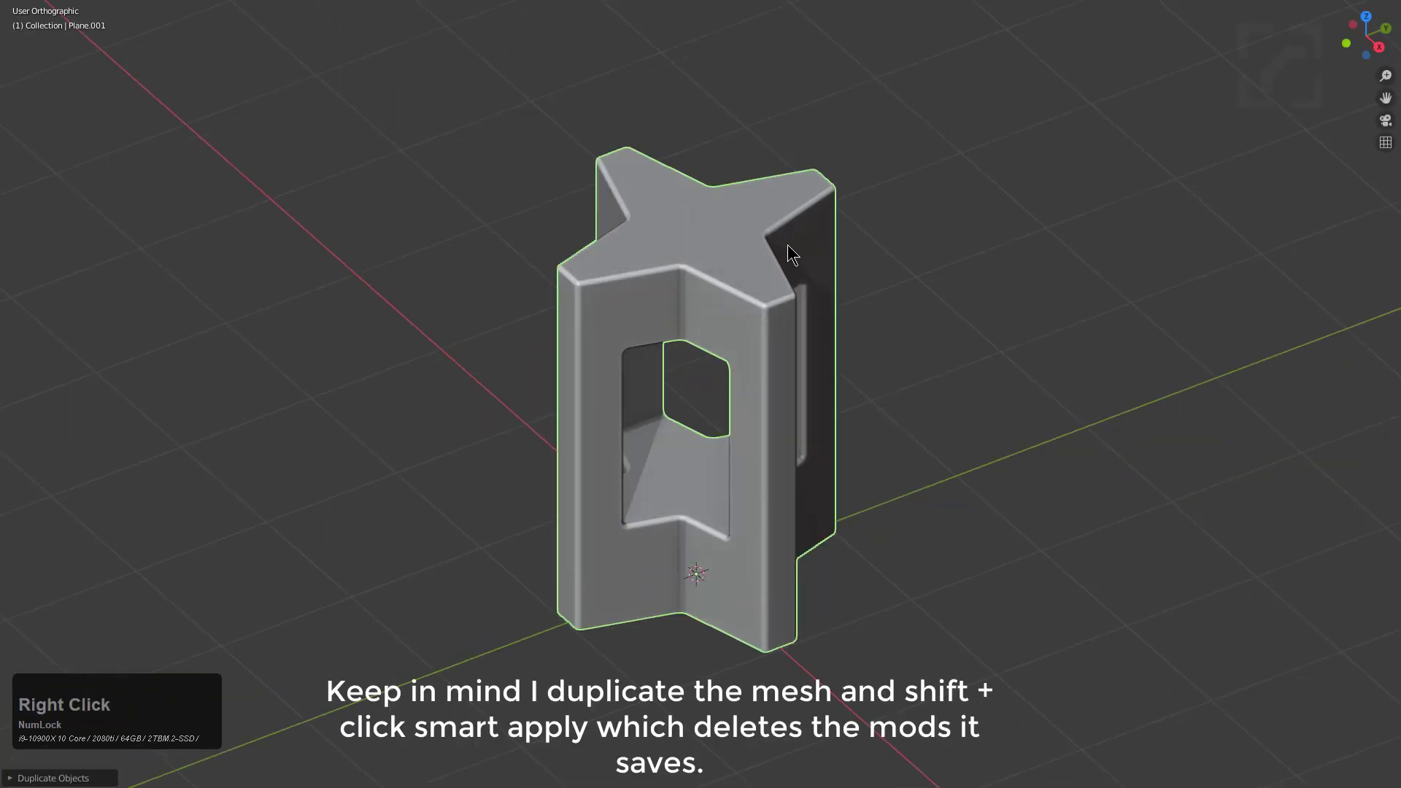
key(q)
mouse_move(914, 314)
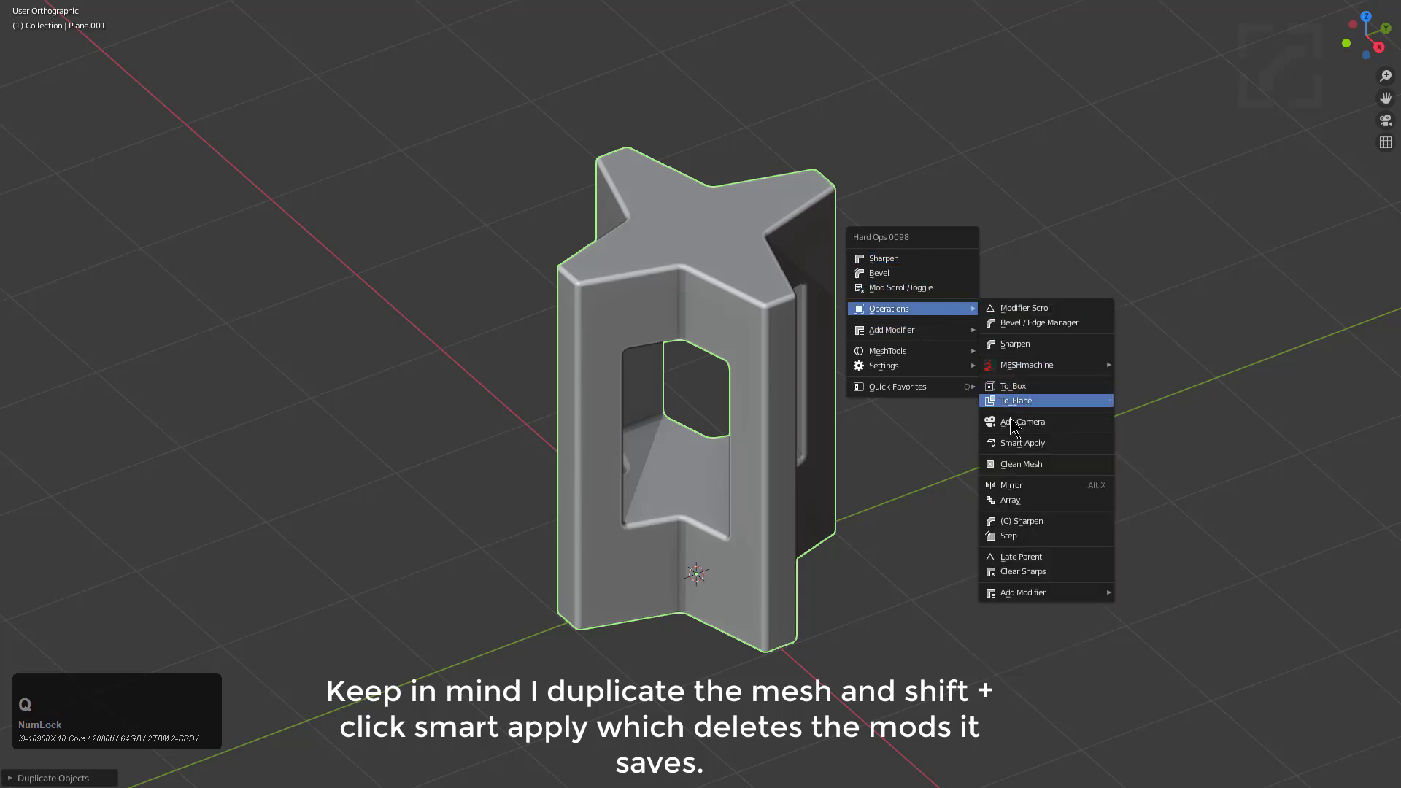
shift+click(1010, 448)
Step: Delete every face of the duplicate except the star-shaped top face
scroll(843, 278, up, 2)
shift+middle_drag(766, 209, 779, 341)
key(Tab)
click(771, 332)
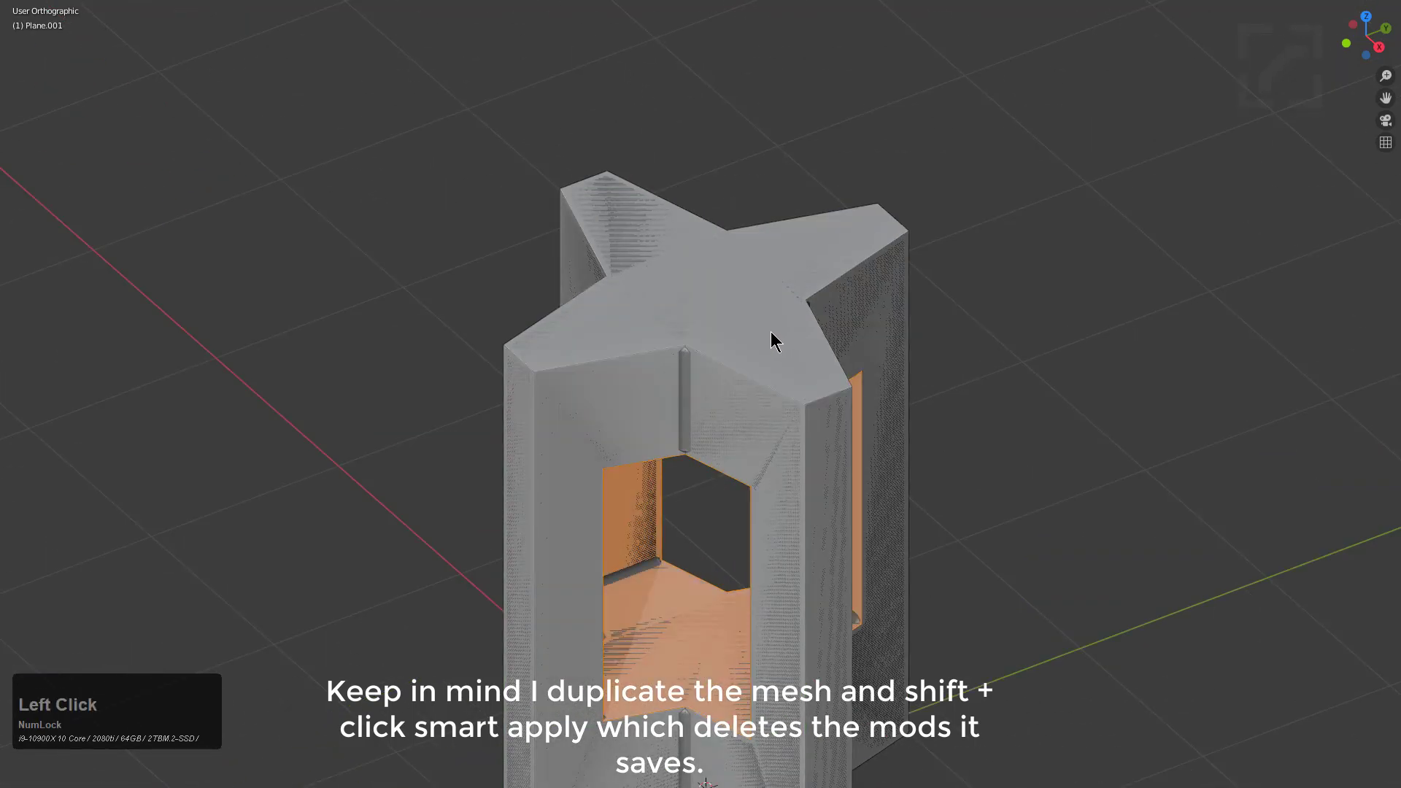
key(ctrl)
key(ctrl+i)
key(x)
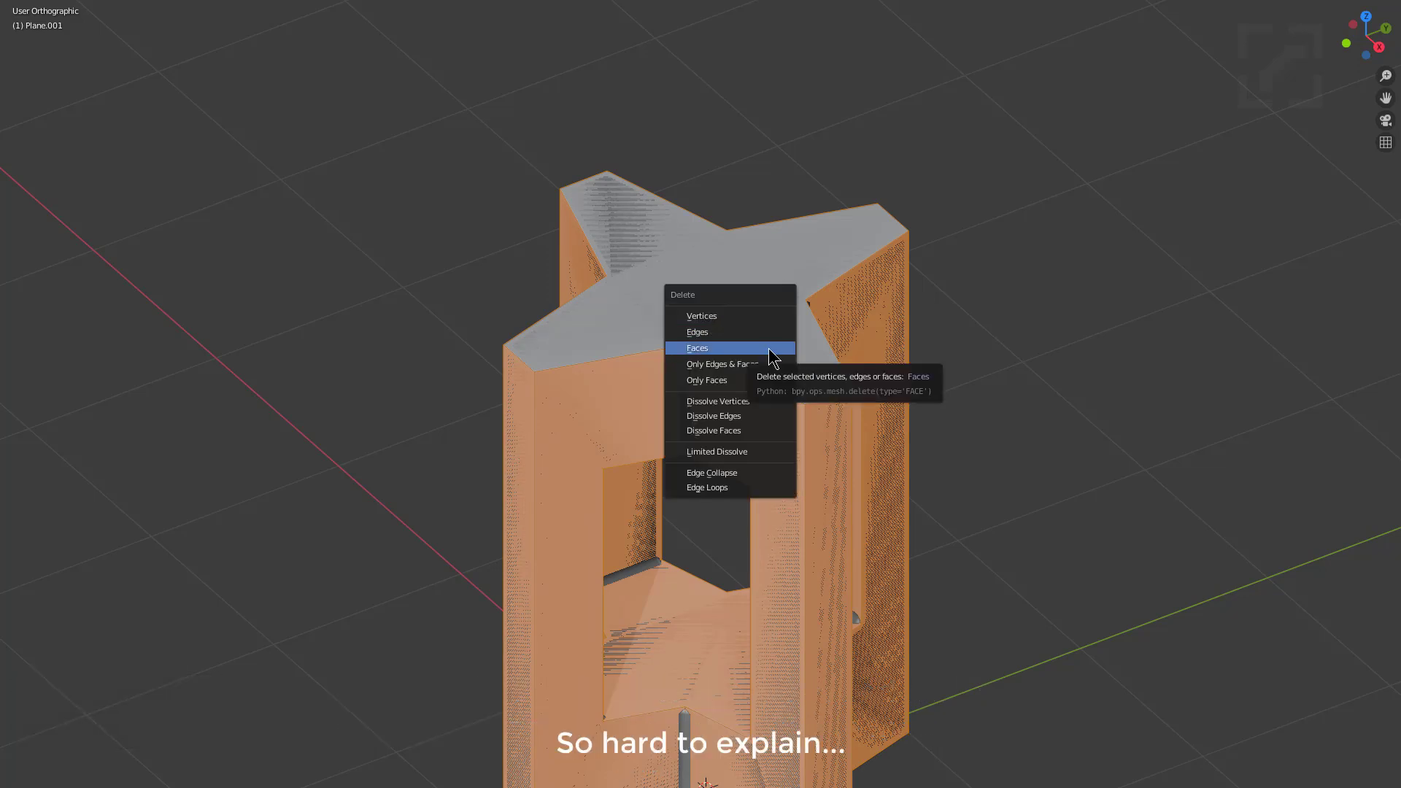
click(772, 358)
Step: Inset the remaining star face and delete the outer rim, keeping only the smaller star
scroll(926, 375, up, 3)
key(a)
key(i)
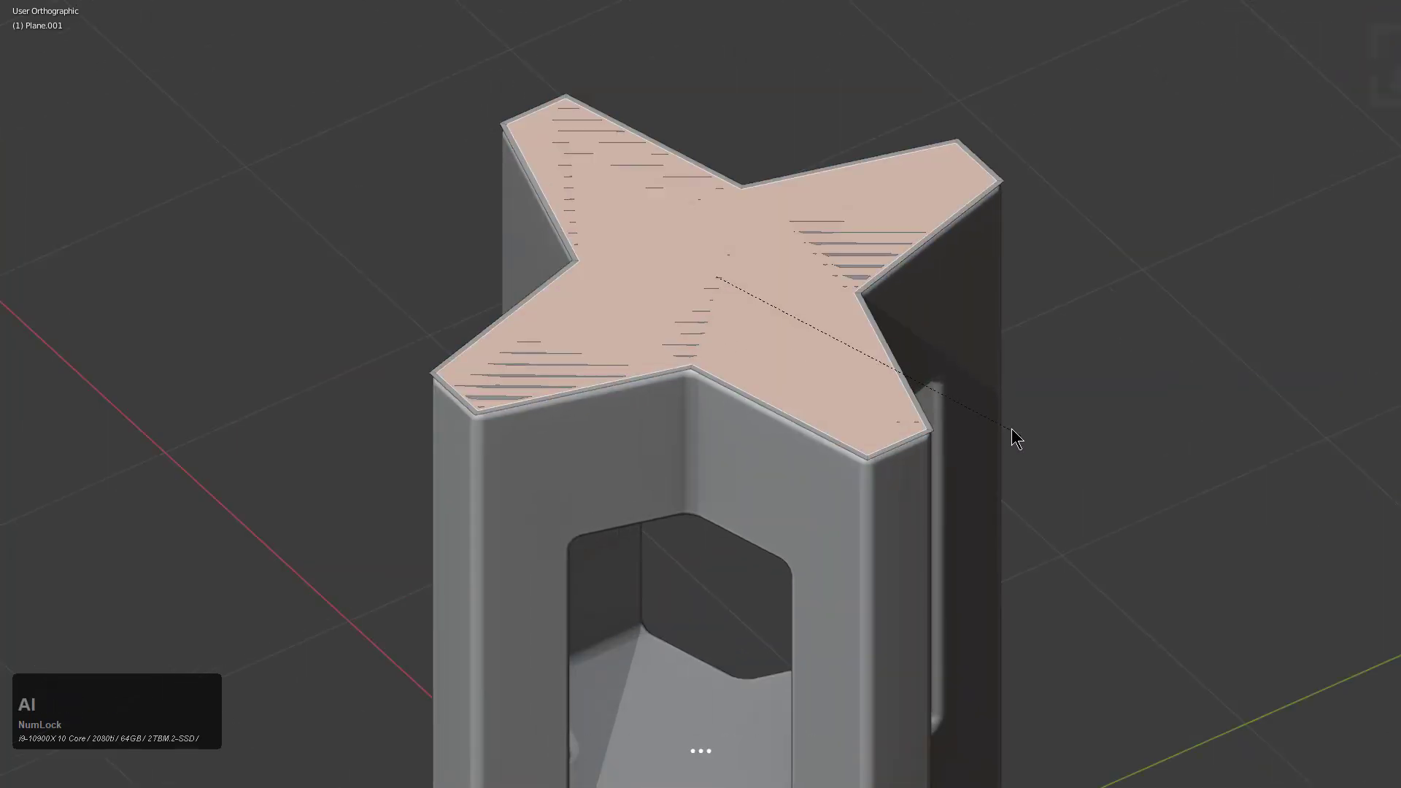
click(1002, 422)
key(ctrl+i)
key(x)
click(915, 426)
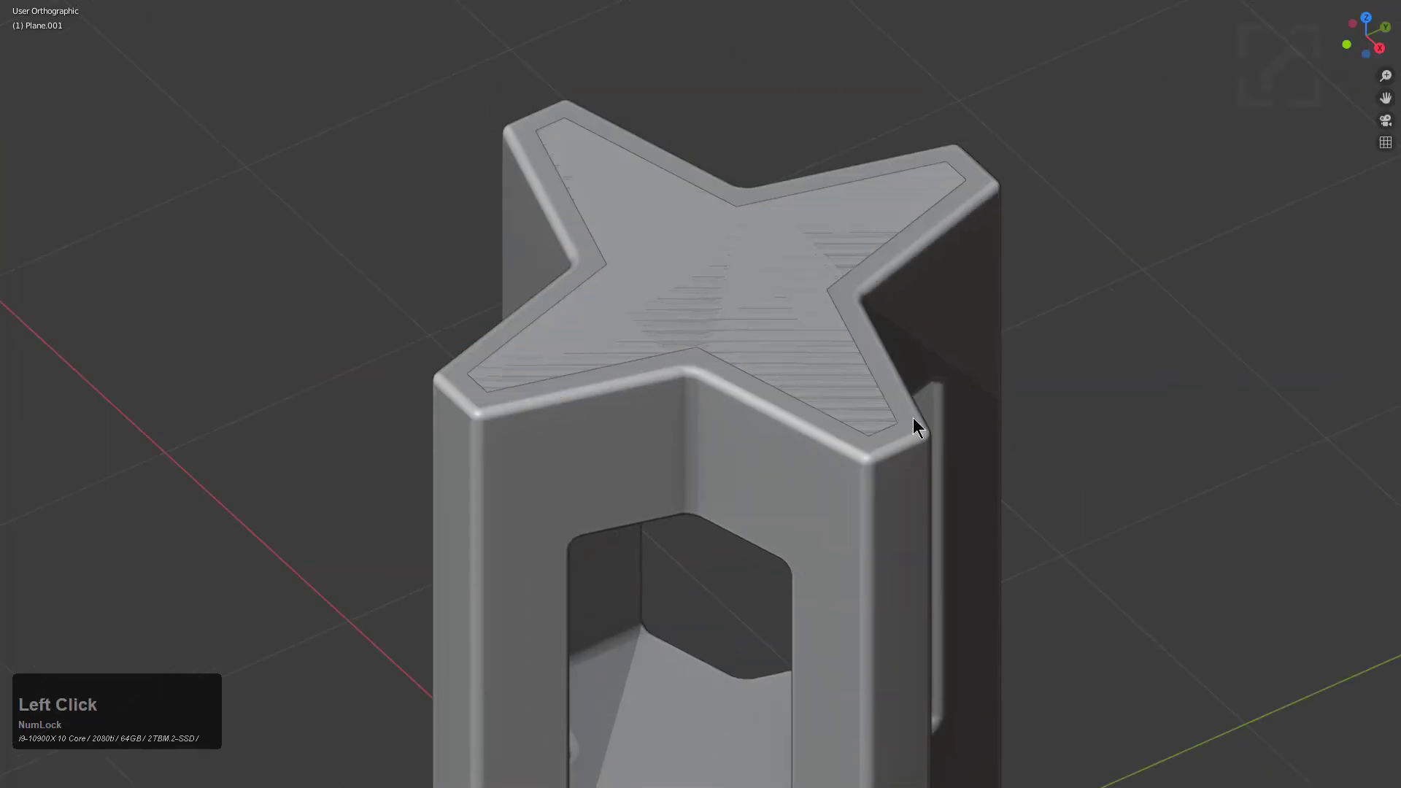
Step: Solidify the inset star face in both directions with offset 0
key(Tab)
key(q)
click(886, 357)
key(2)
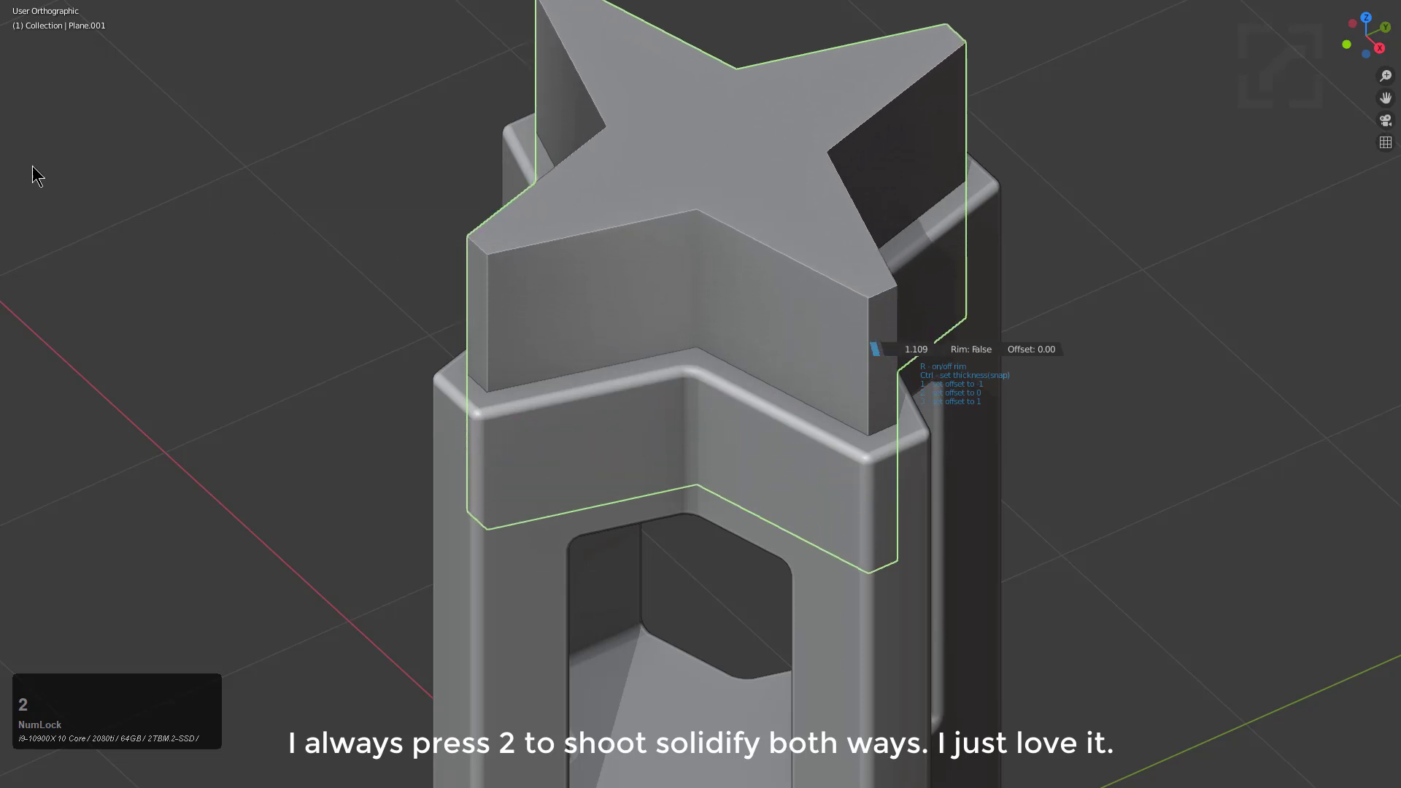
click(935, 265)
Step: Subtract the solidified star from the main star body with Difference and inspect the hollow
shift+click(970, 299)
key(q)
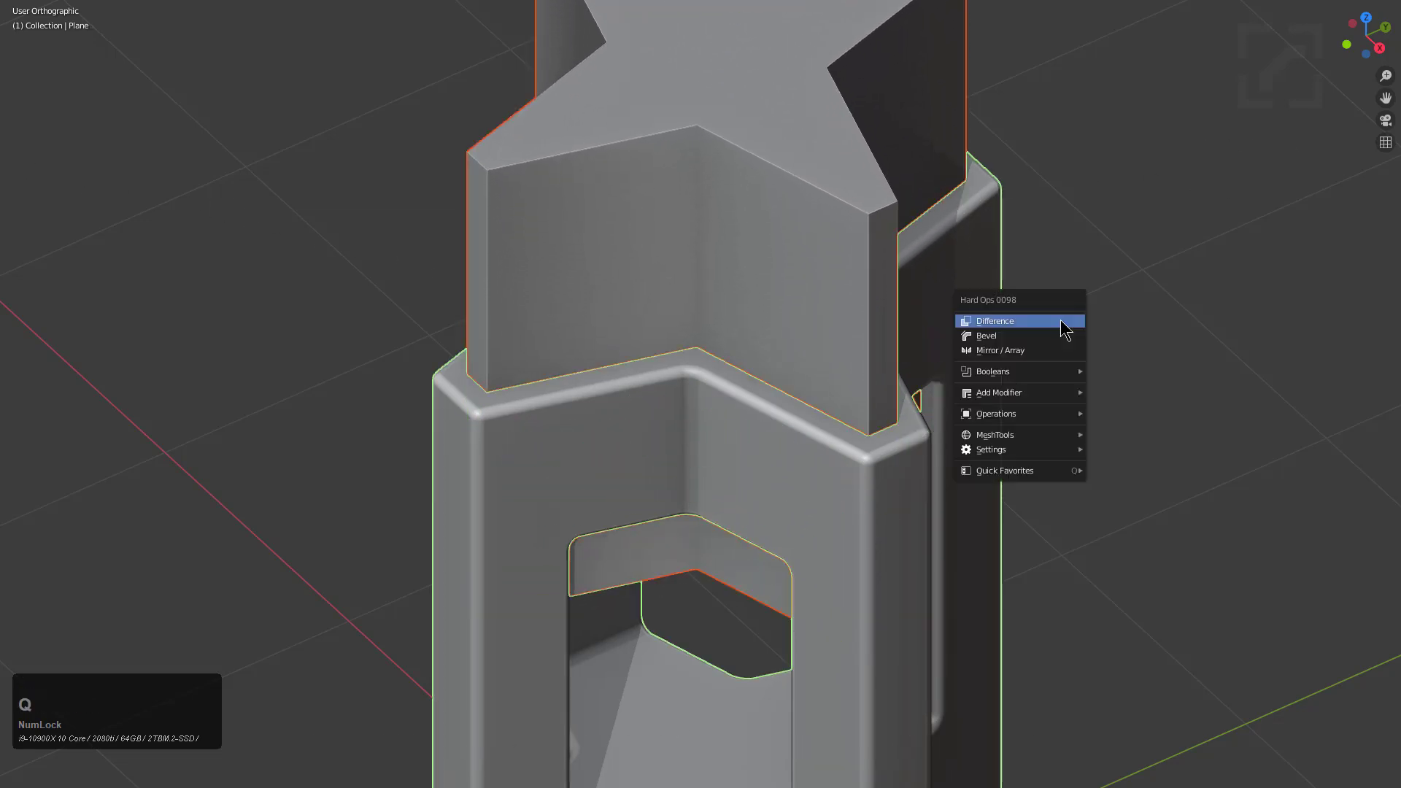
click(1065, 329)
scroll(941, 316, down, 3)
middle_drag(934, 318, 875, 307)
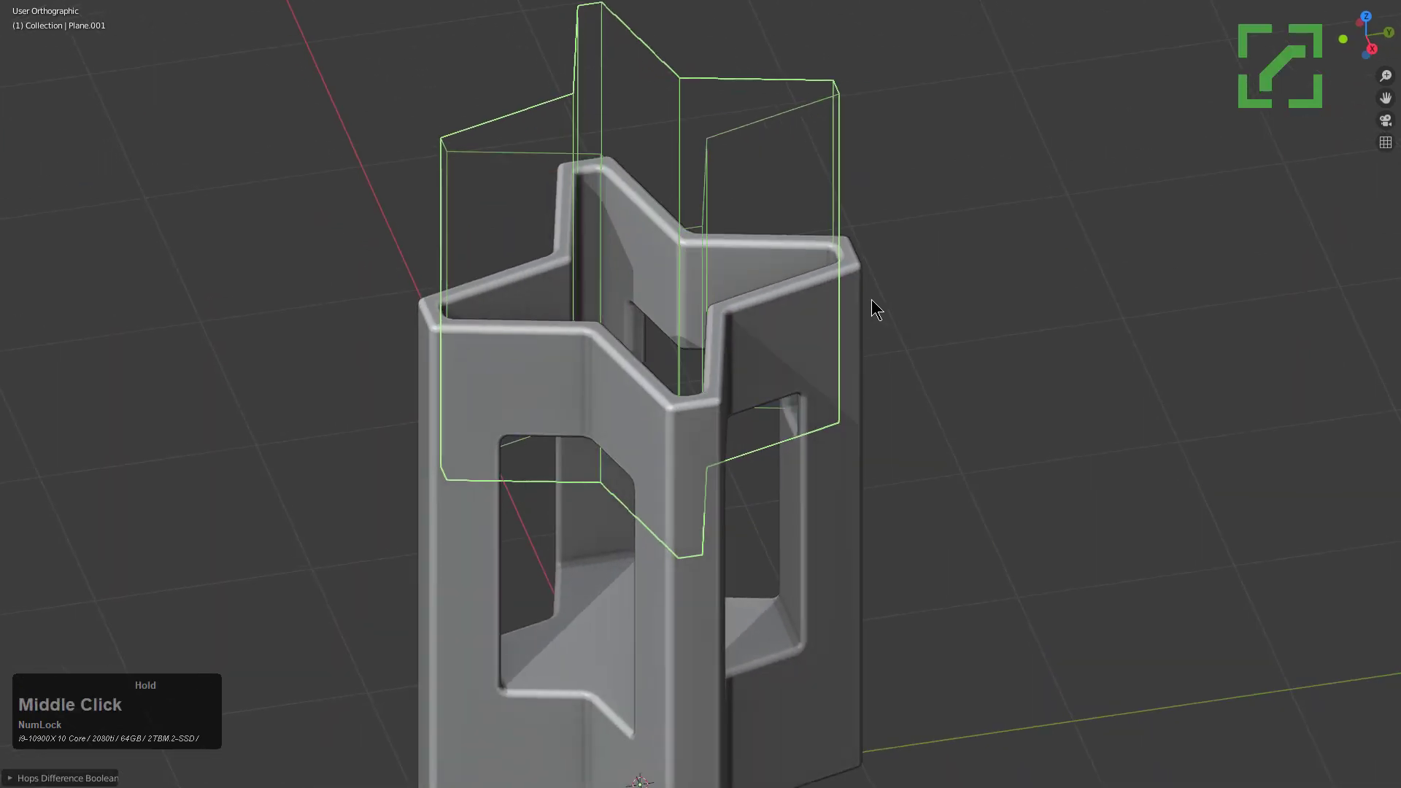
Step: Run the Hard Ops Bevel on the hollowed star body to adjust its edge rounding
click(781, 316)
key(q)
click(786, 321)
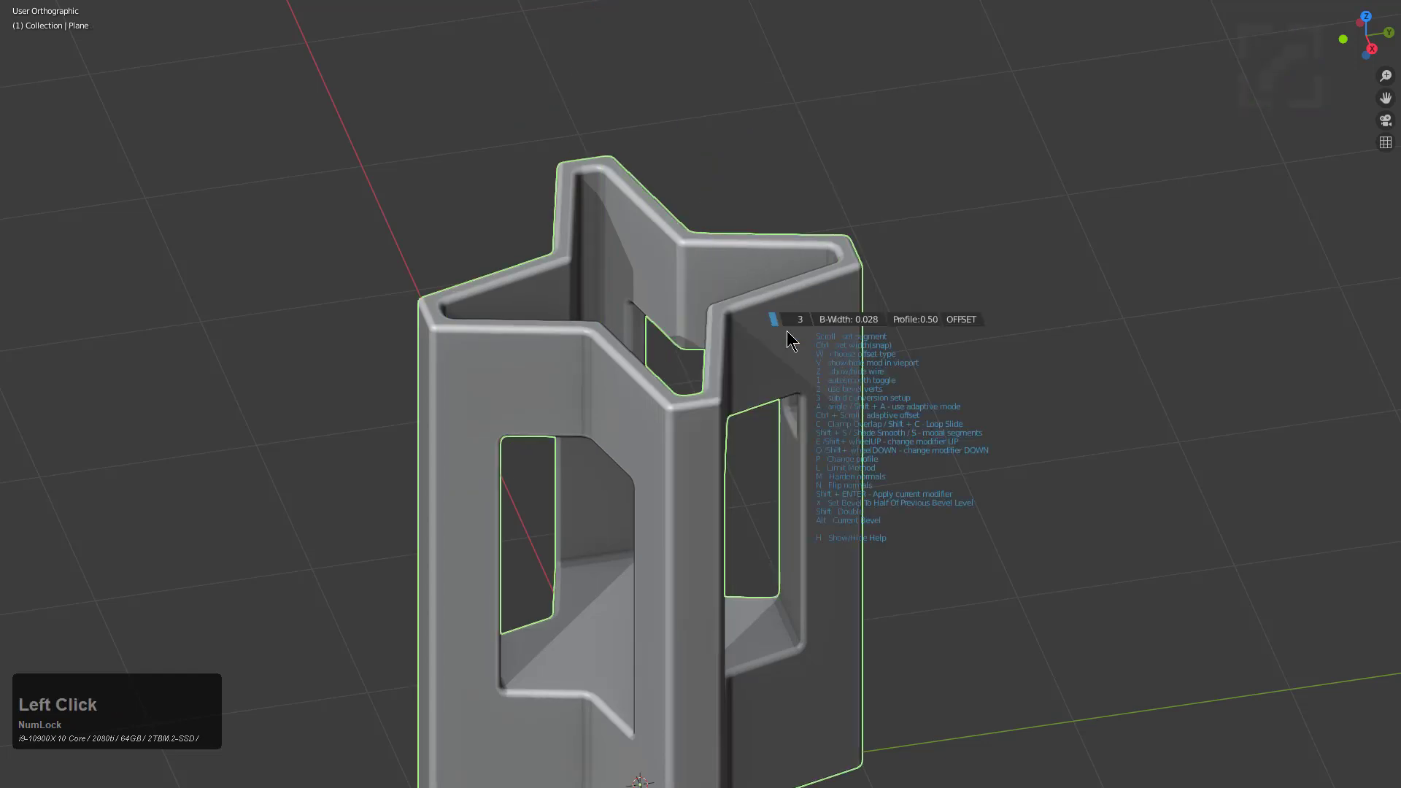
scroll(778, 327, down, 3)
key(KP_1)
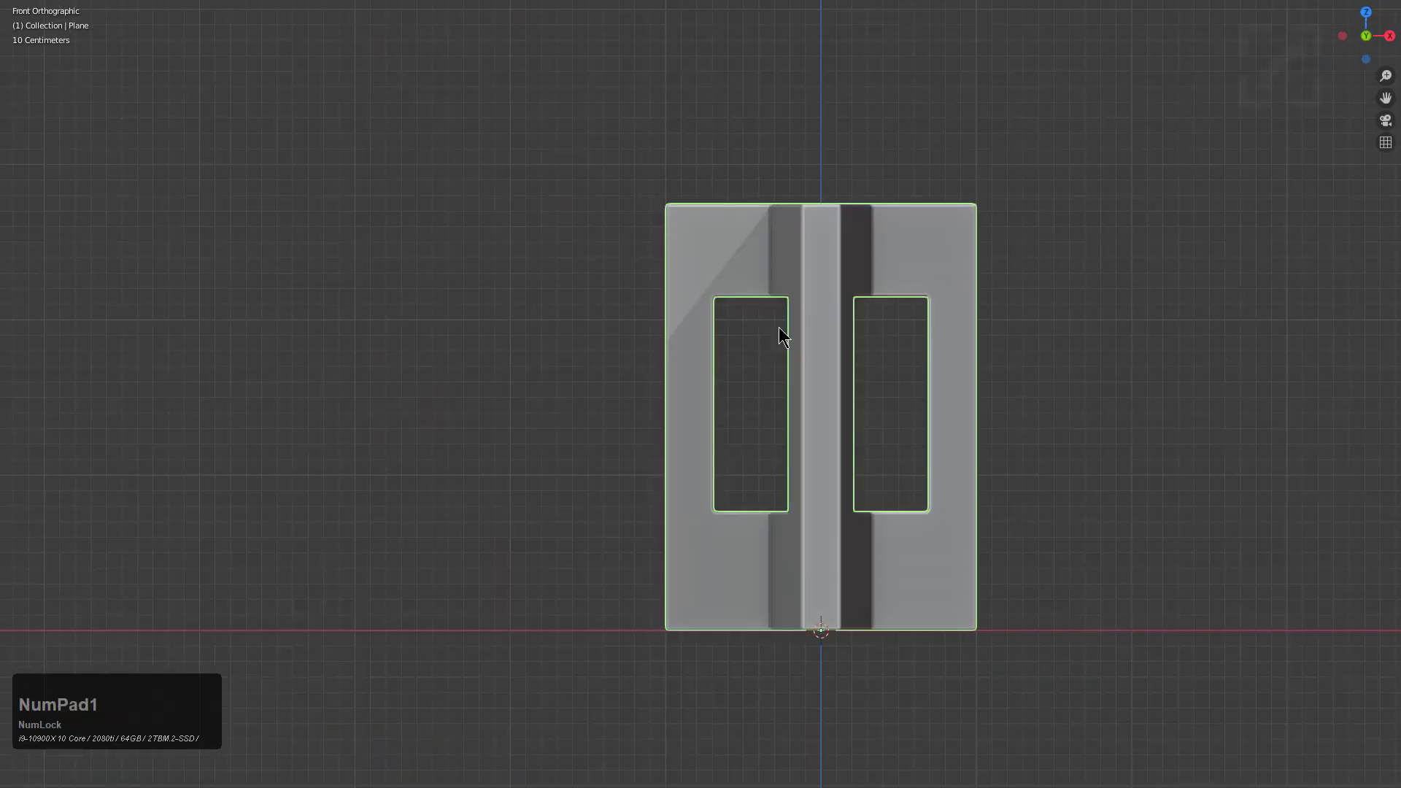
key(w)
key(d)
key(Escape)
Step: Switch to BoxCutter and cut a tall ngon notch into the body's left edge in front view
key(alt+w)
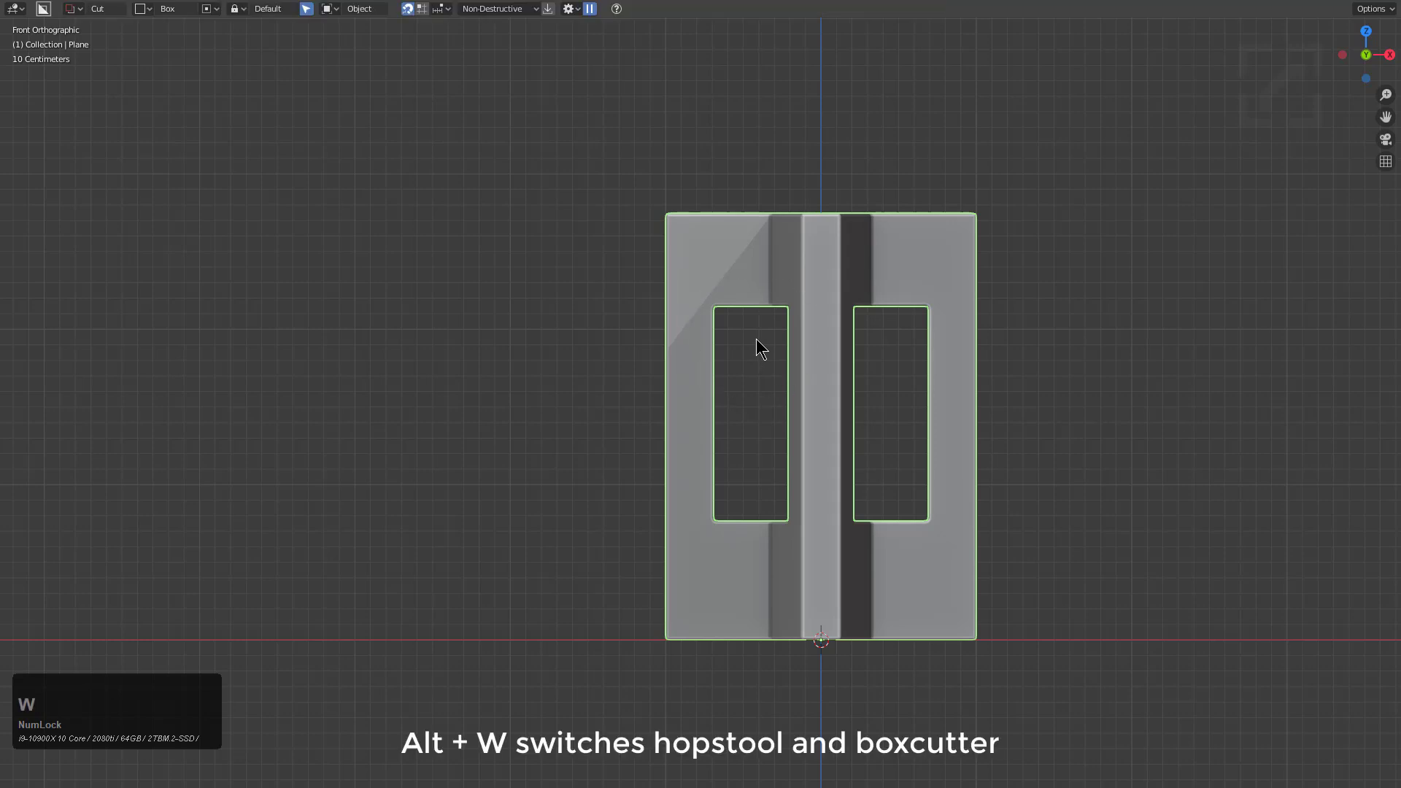
key(d)
click(755, 424)
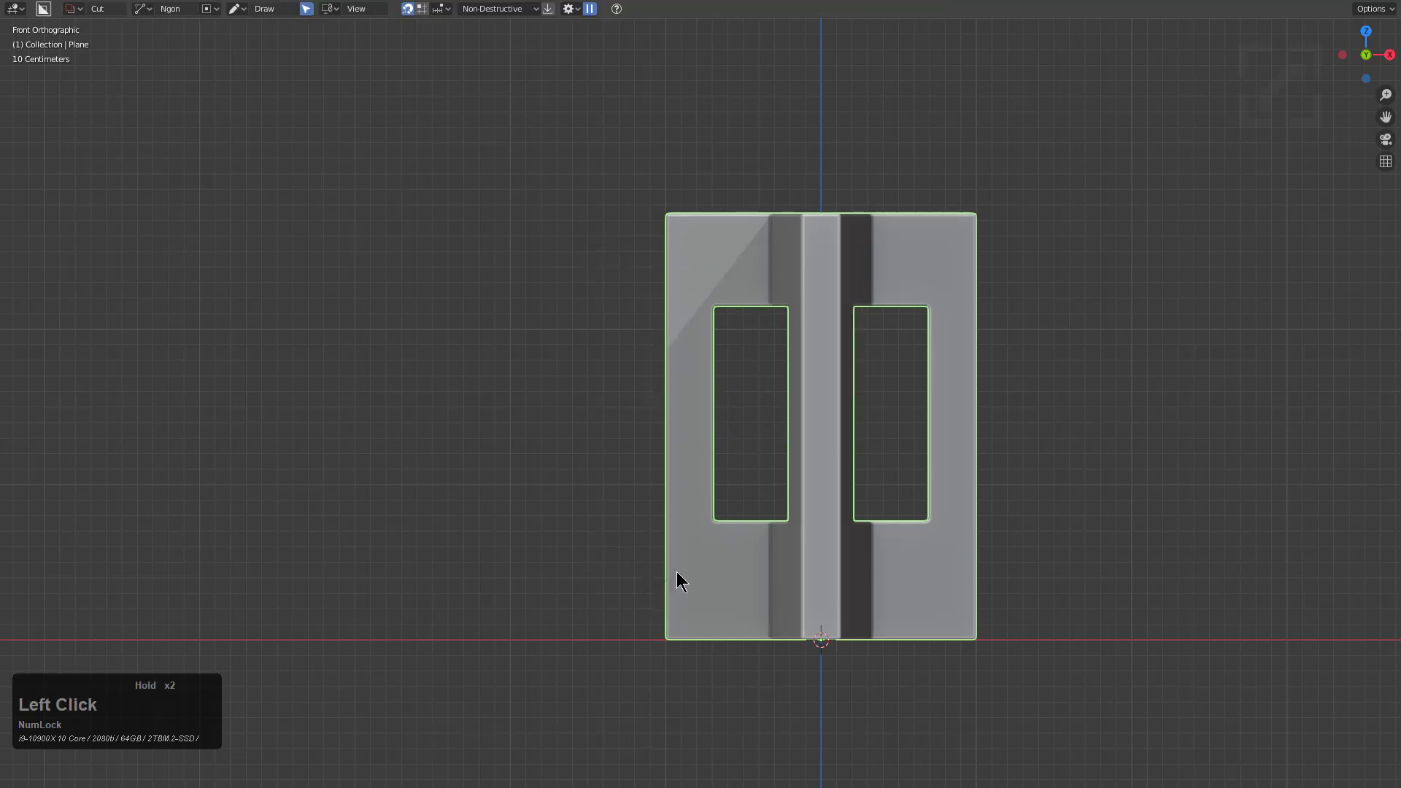
click(602, 254)
click(712, 231)
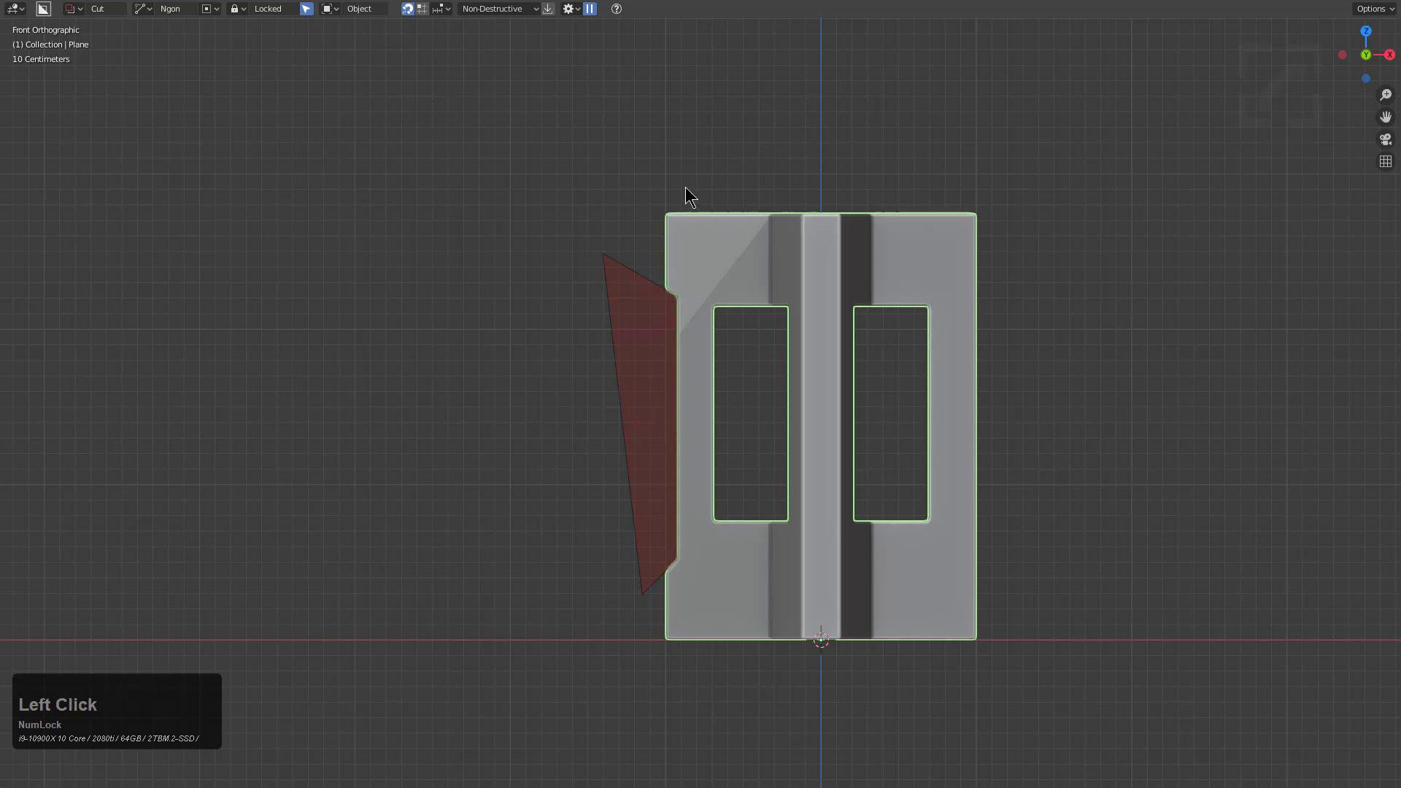
Step: Draw an ngon cutter across the body's upper rim and extrude it through, leaving the two outer arm tips raised
double_click(984, 165)
middle_drag(984, 164, 875, 259)
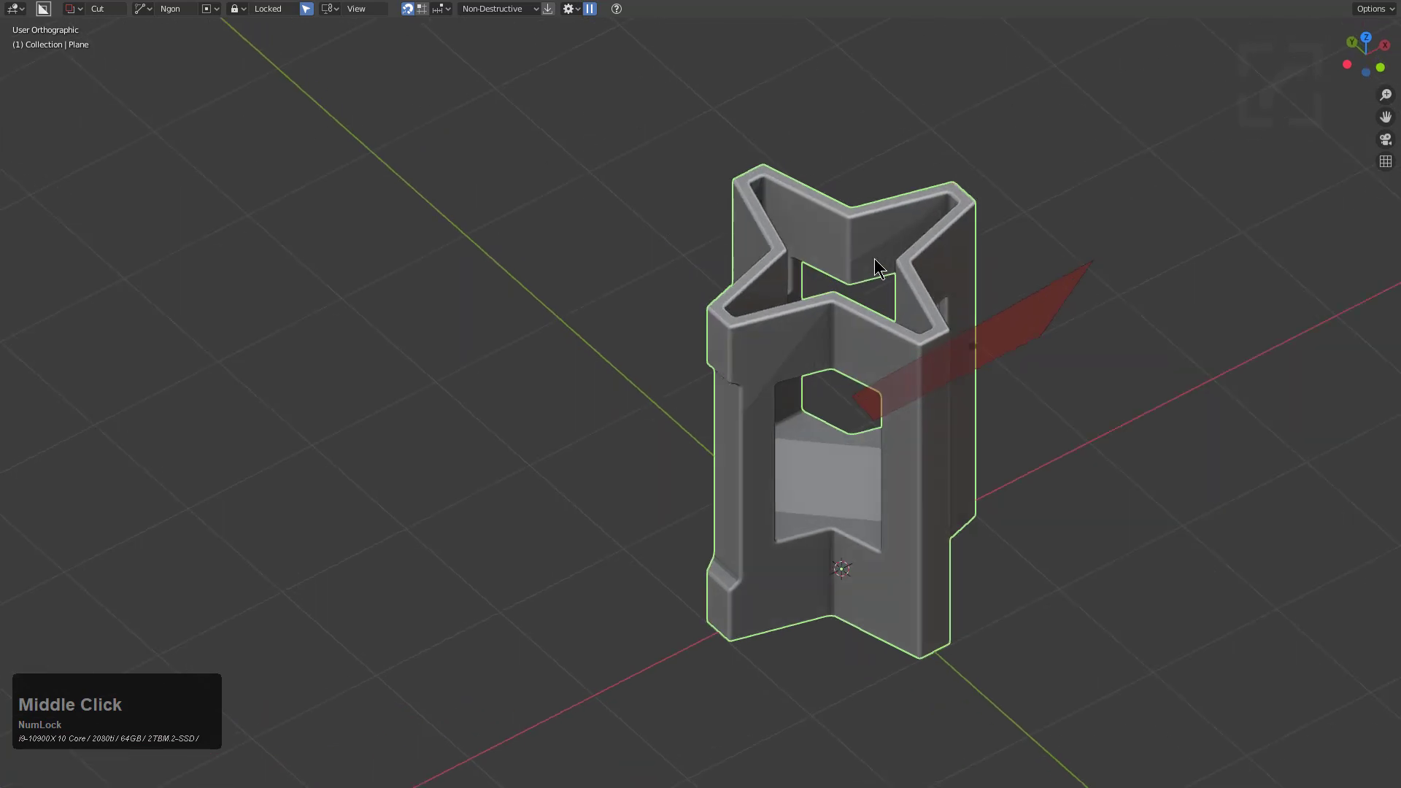
key(e)
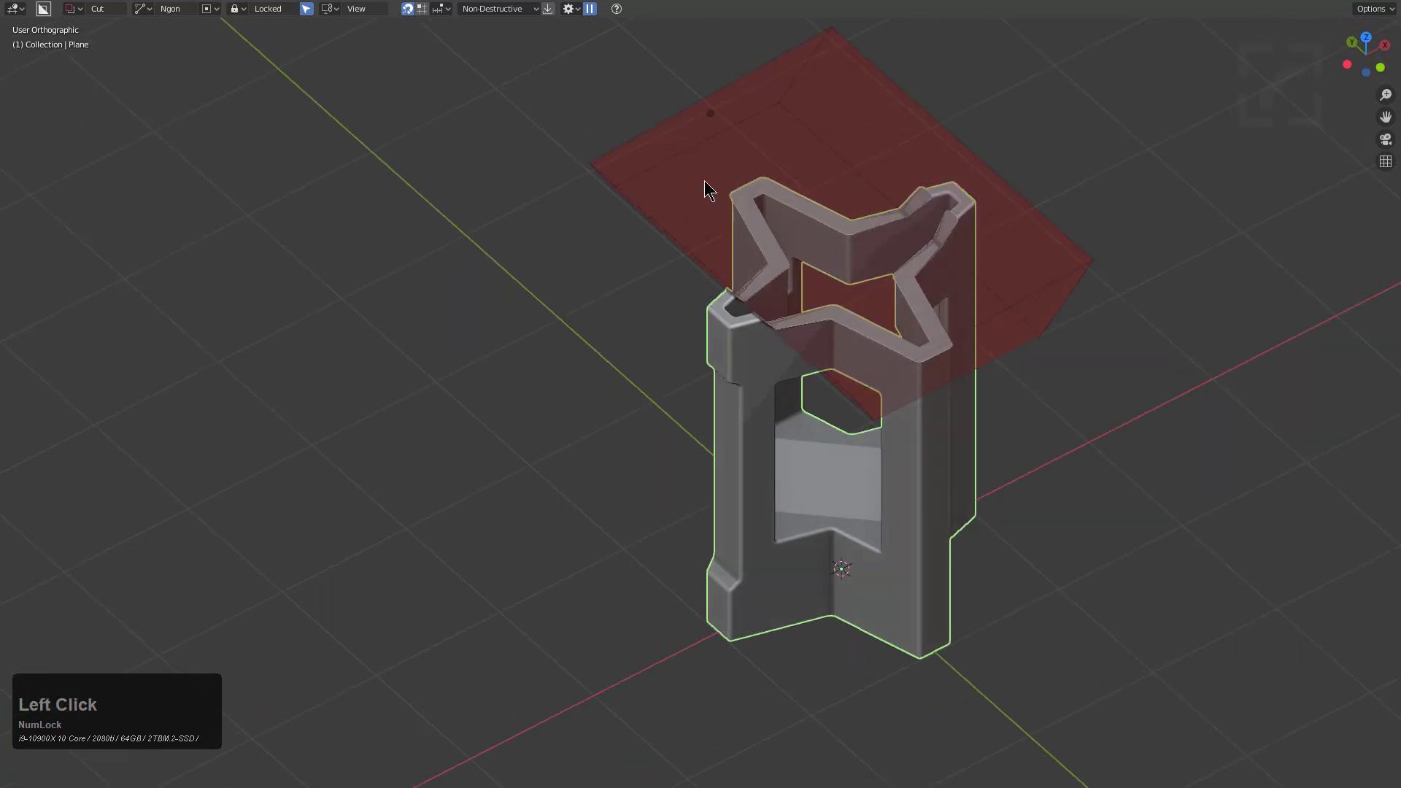
click(908, 365)
middle_drag(861, 326, 969, 298)
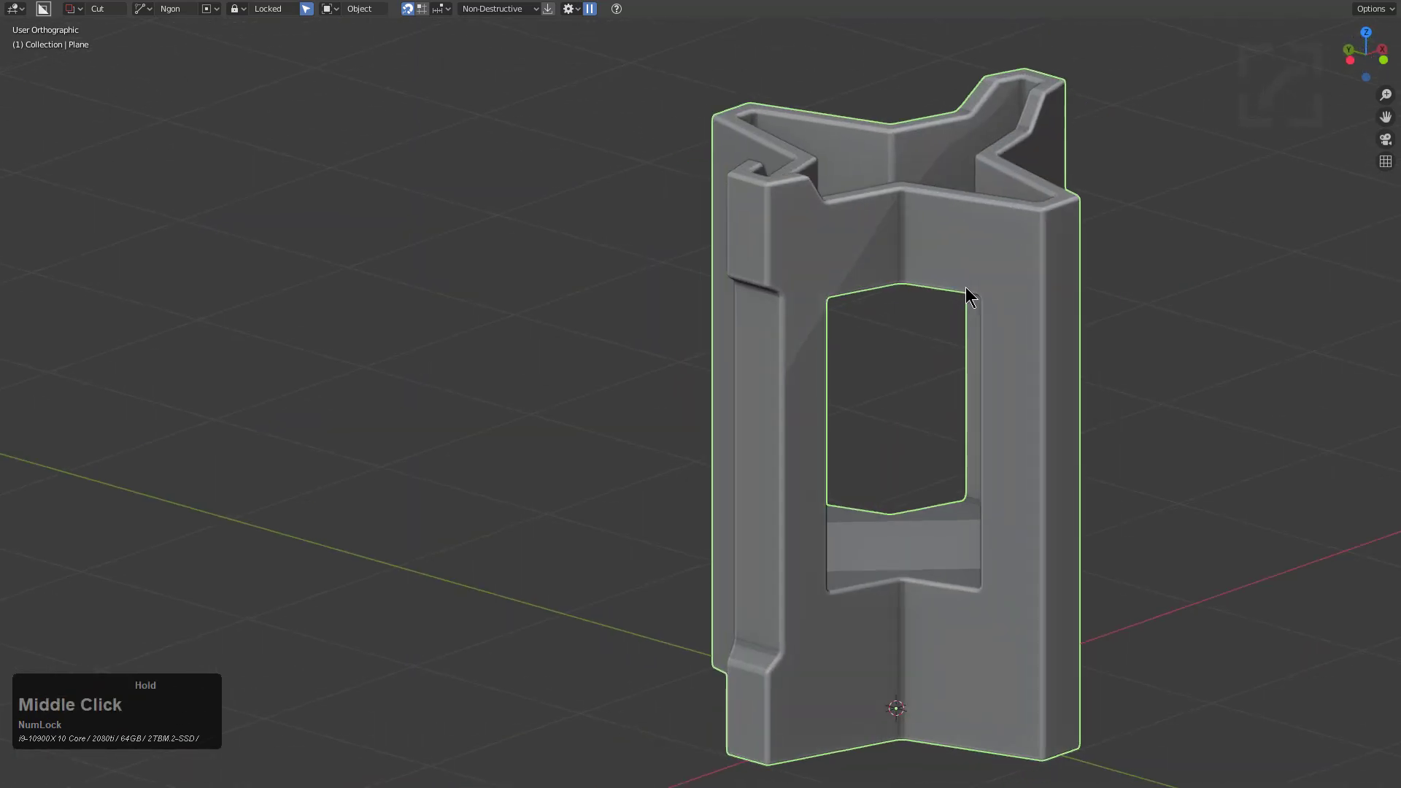
Step: Cut an ngon along the front arm's outer edge and upper corner in right view, extruding it through the arm
scroll(965, 287, down, 2)
key(KP_1)
key(KP_3)
key(d)
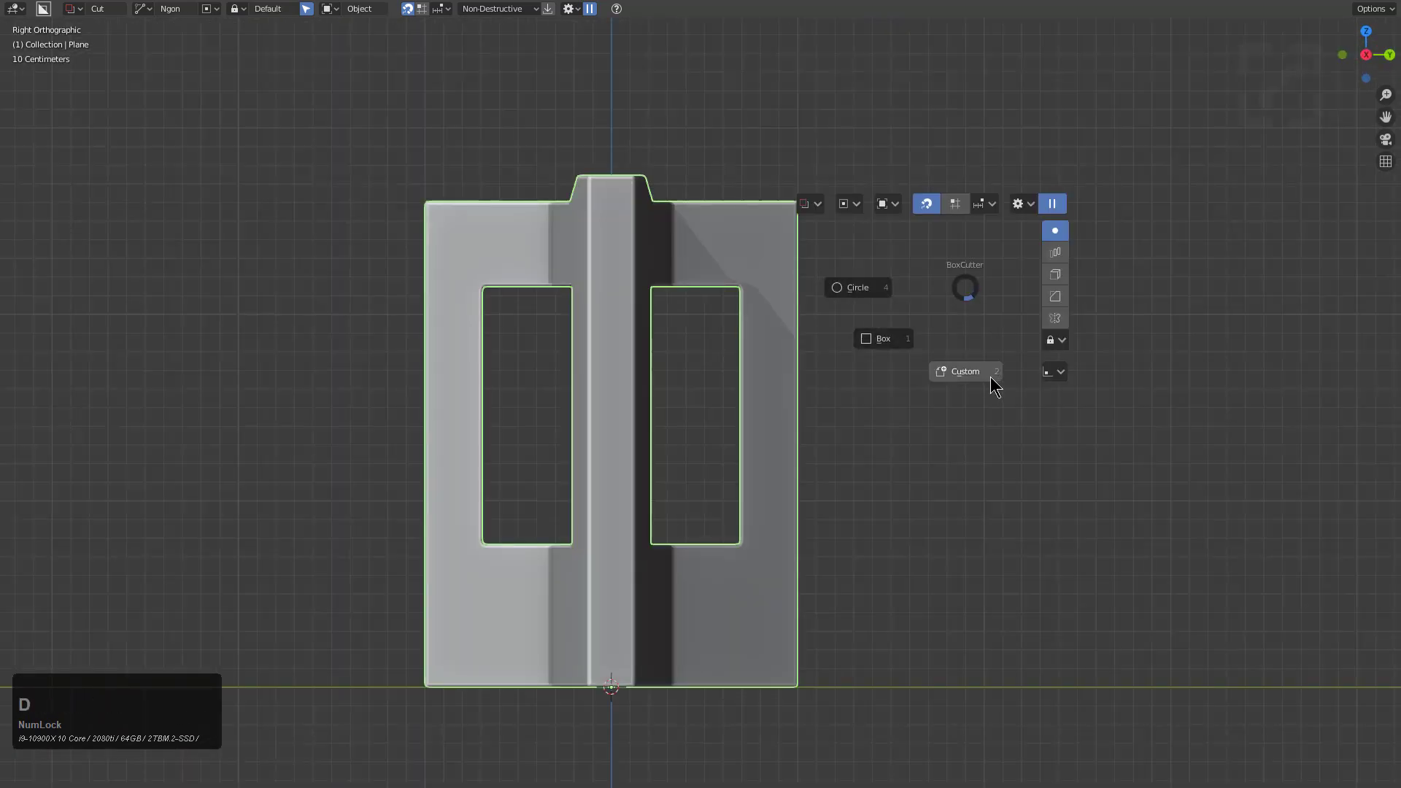
key(Escape)
click(406, 648)
click(458, 603)
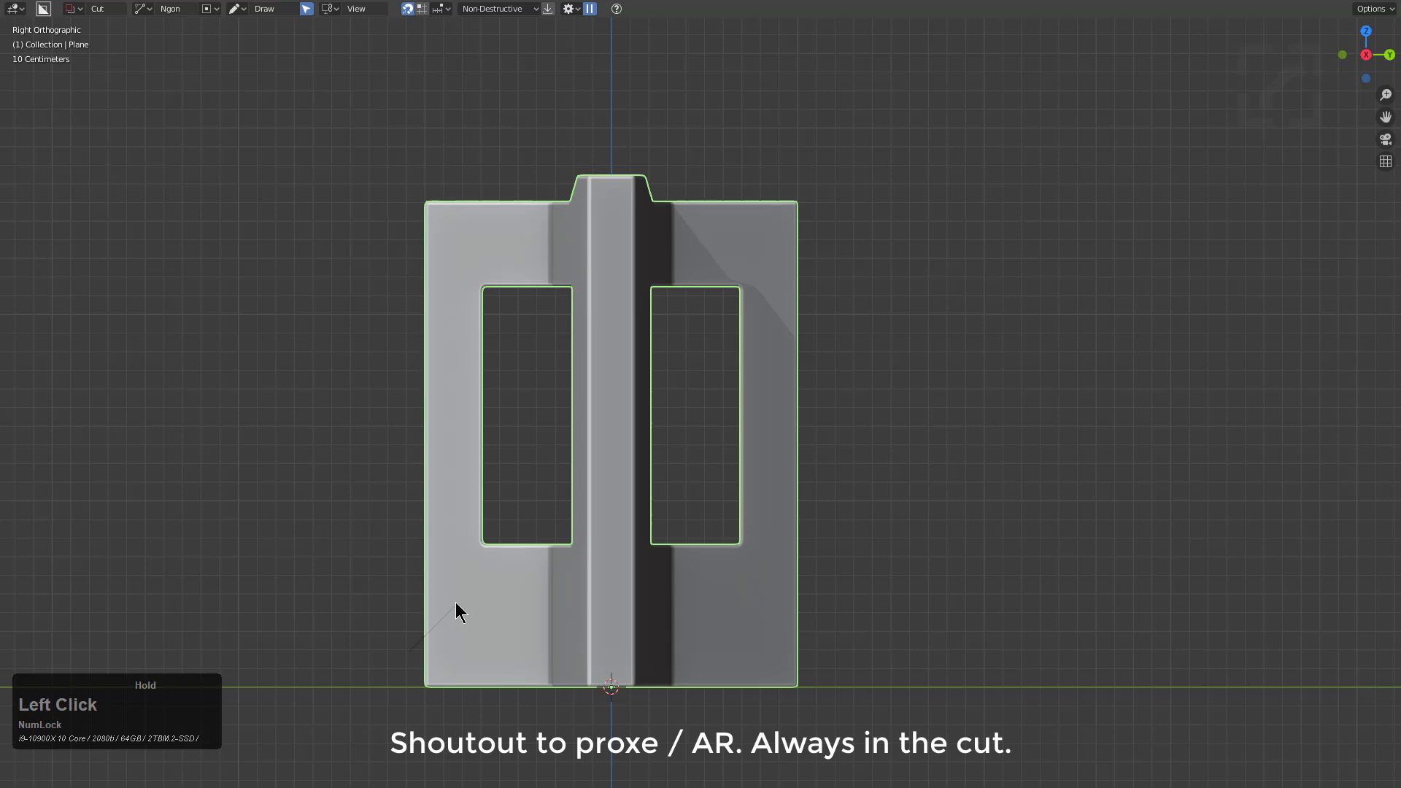
click(446, 257)
click(509, 240)
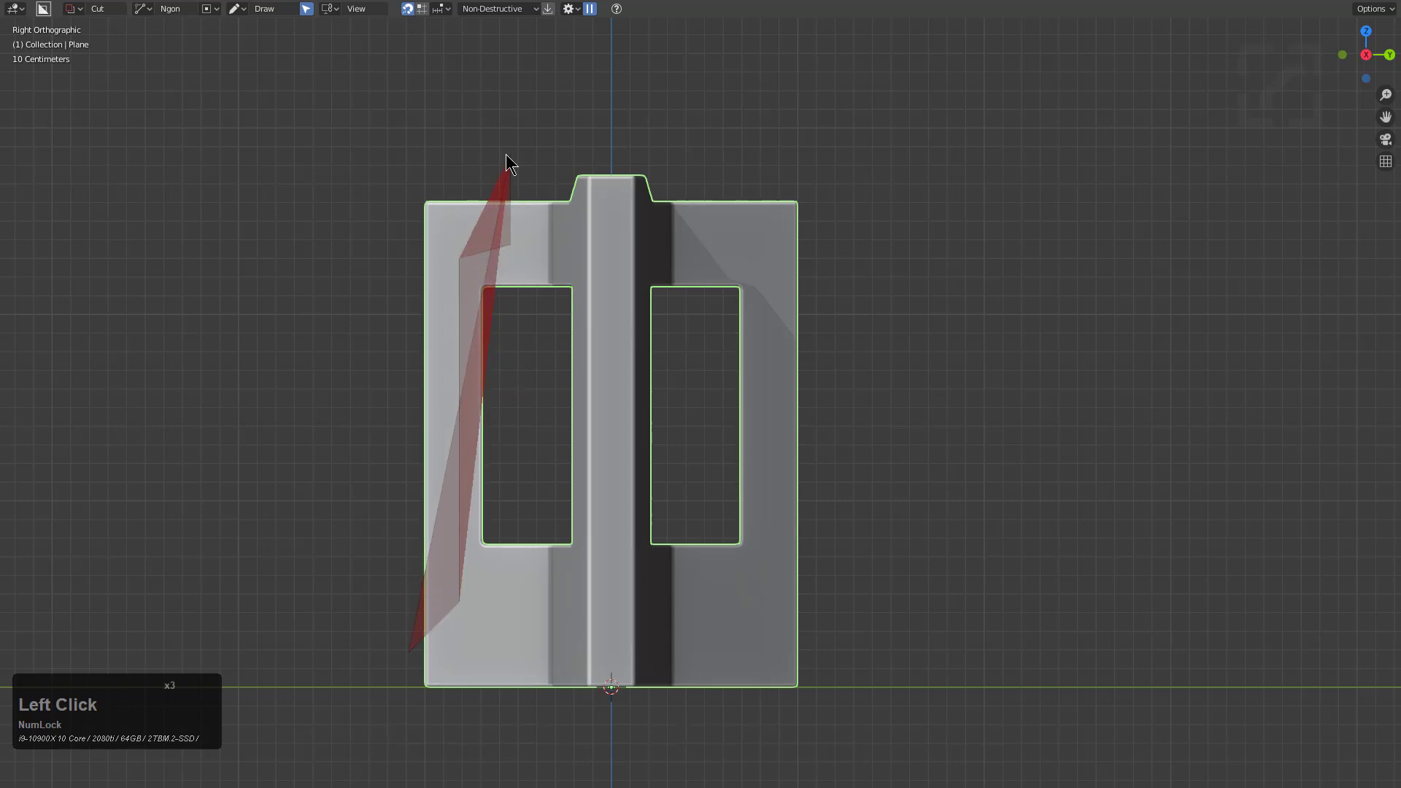
click(506, 155)
double_click(376, 143)
click(377, 143)
mouse_move(377, 143)
middle_down()
mouse_move(623, 273)
mouse_move(859, 313)
mouse_move(776, 296)
mouse_move(892, 335)
mouse_move(681, 260)
middle_up()
click(864, 324)
Step: Mirror the star body across the Y axis so the opposite arm gets the same cut
scroll(681, 260, up, 3)
scroll(681, 260, down, 3)
middle_drag(823, 312, 807, 356)
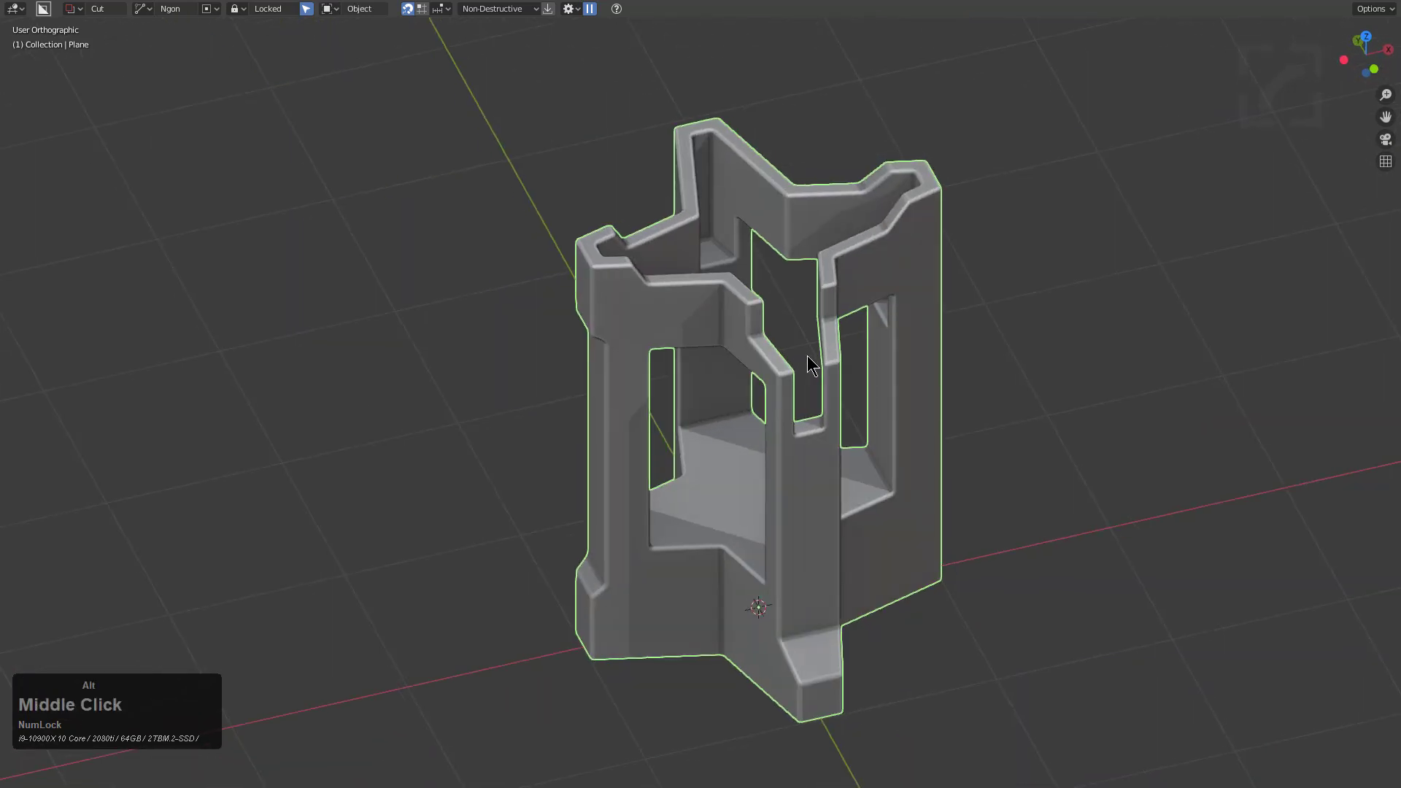
key(x)
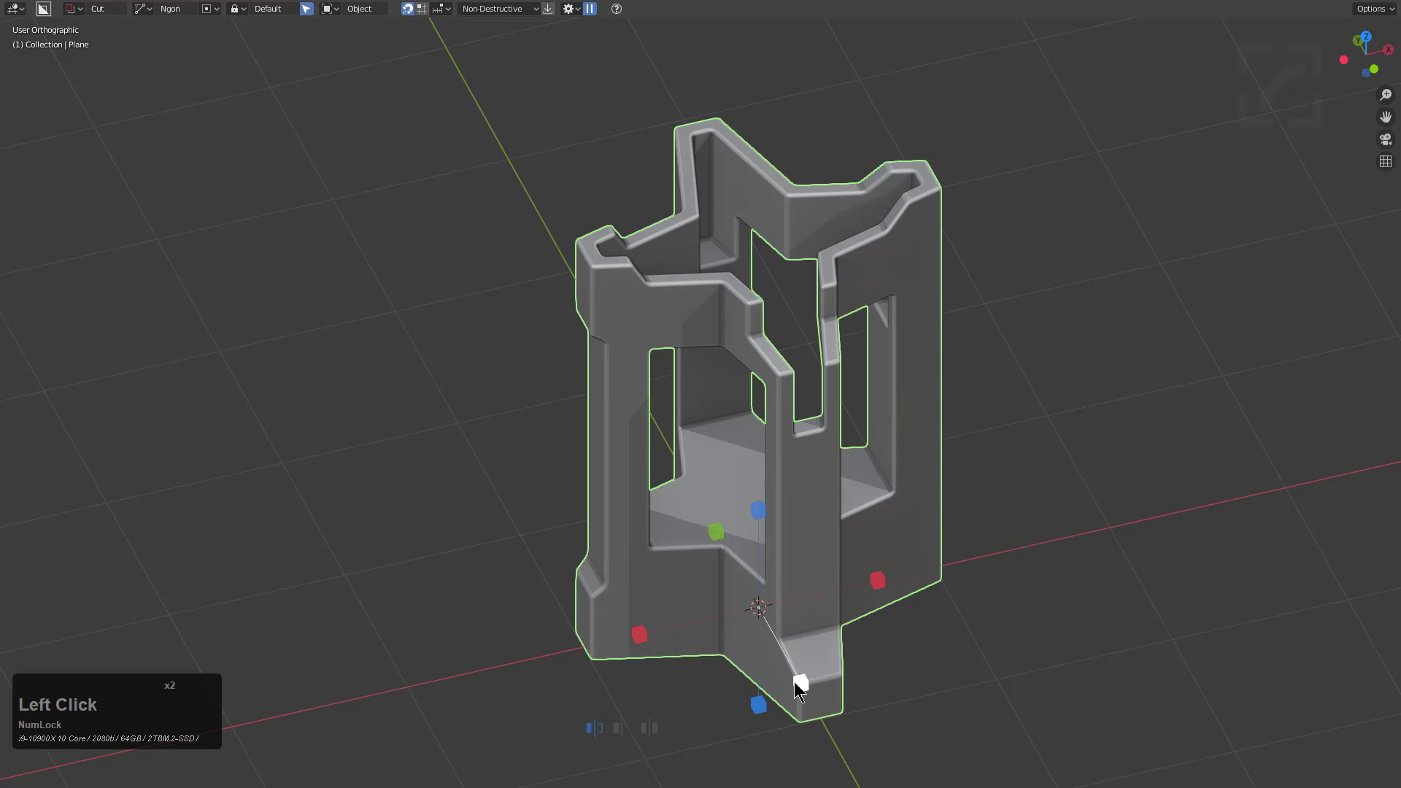
middle_drag(795, 683, 809, 340)
Step: Cut a box notch into the left side of the front arm in front view, extending it through the body
key(KP_1)
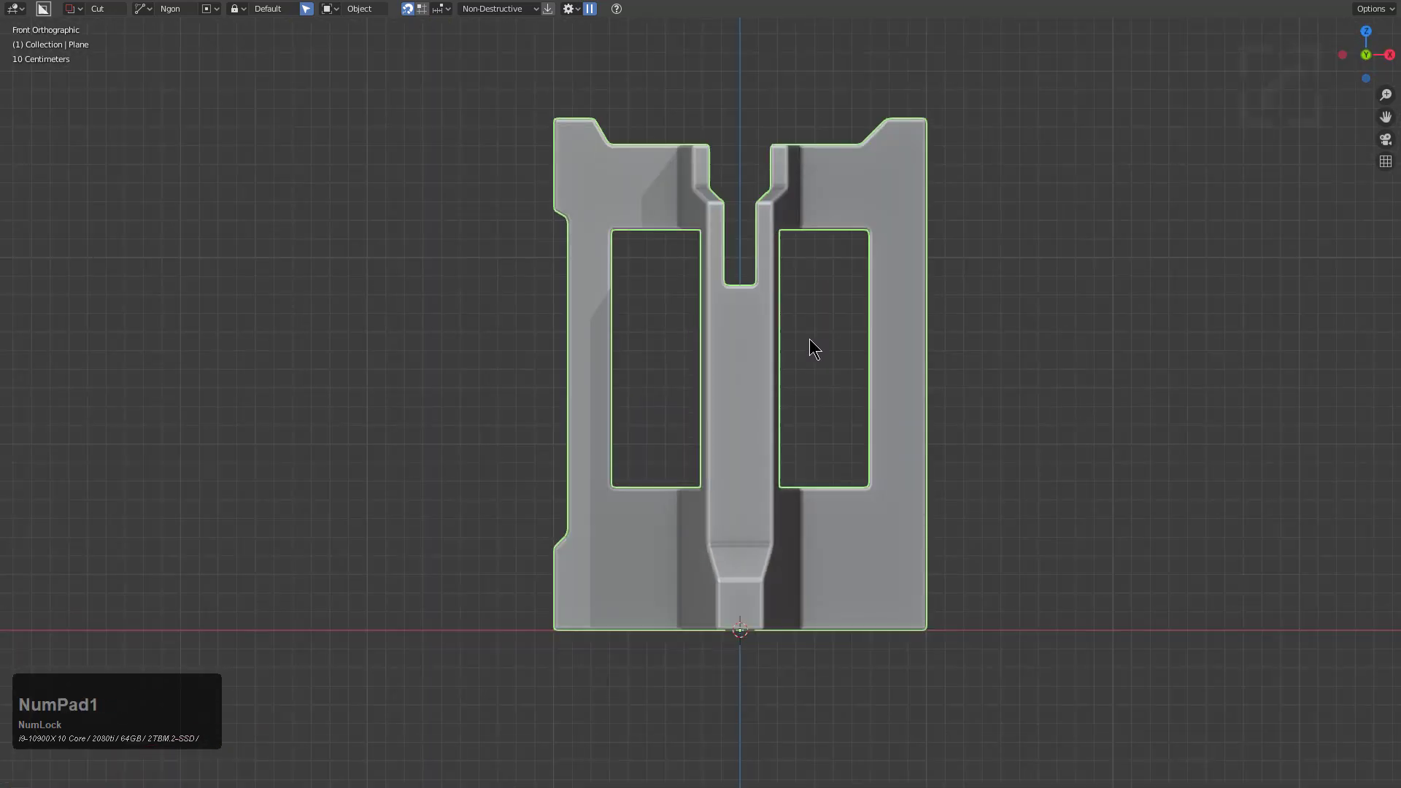
key(d)
click(728, 415)
key(a)
mouse_move(742, 385)
middle_down()
mouse_move(768, 435)
mouse_move(756, 546)
mouse_move(809, 503)
mouse_move(821, 441)
middle_up()
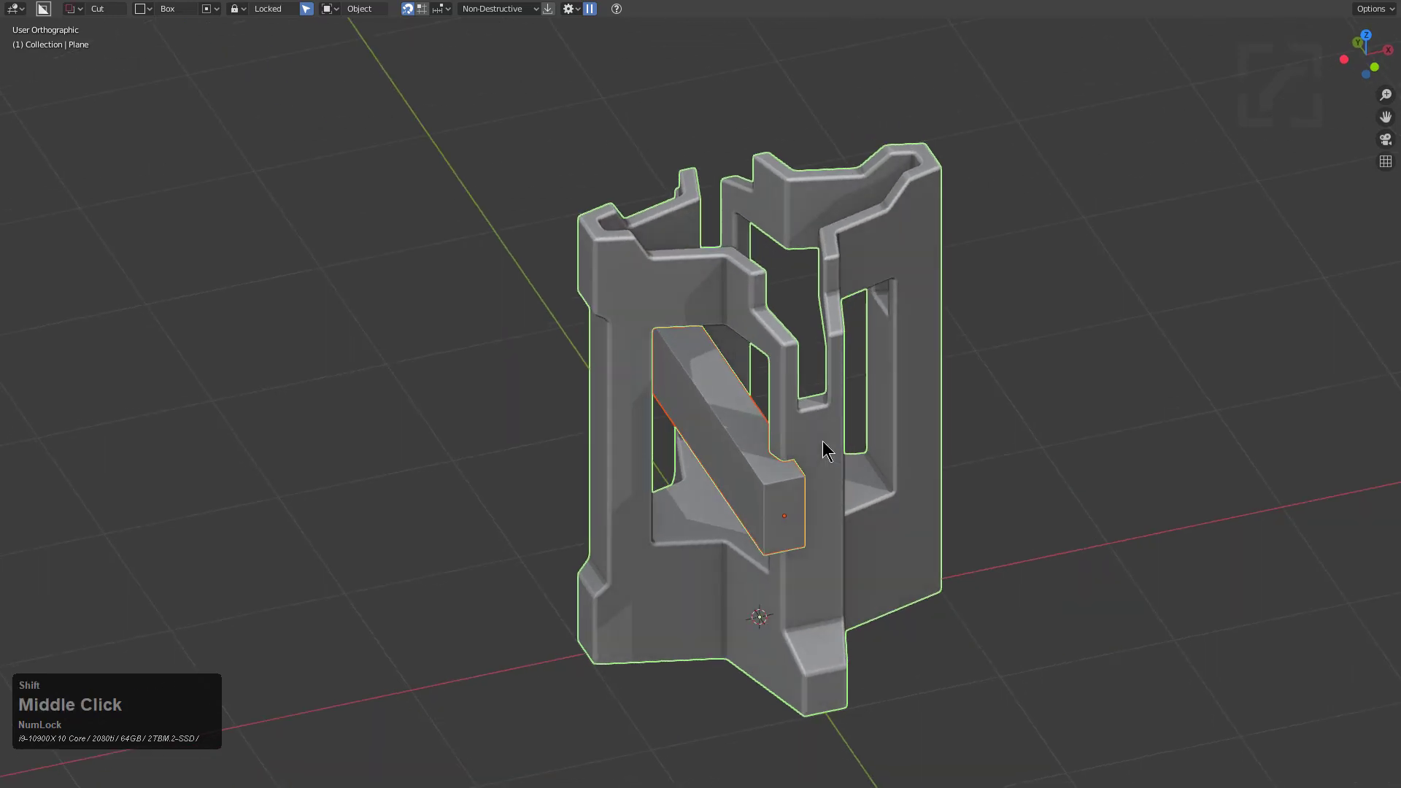
click(826, 429)
Step: Switch to Hard Ops, duplicate the box cutter along X to the front arm's right side and cut it from the body
key(alt+w)
ctrl+click(823, 449)
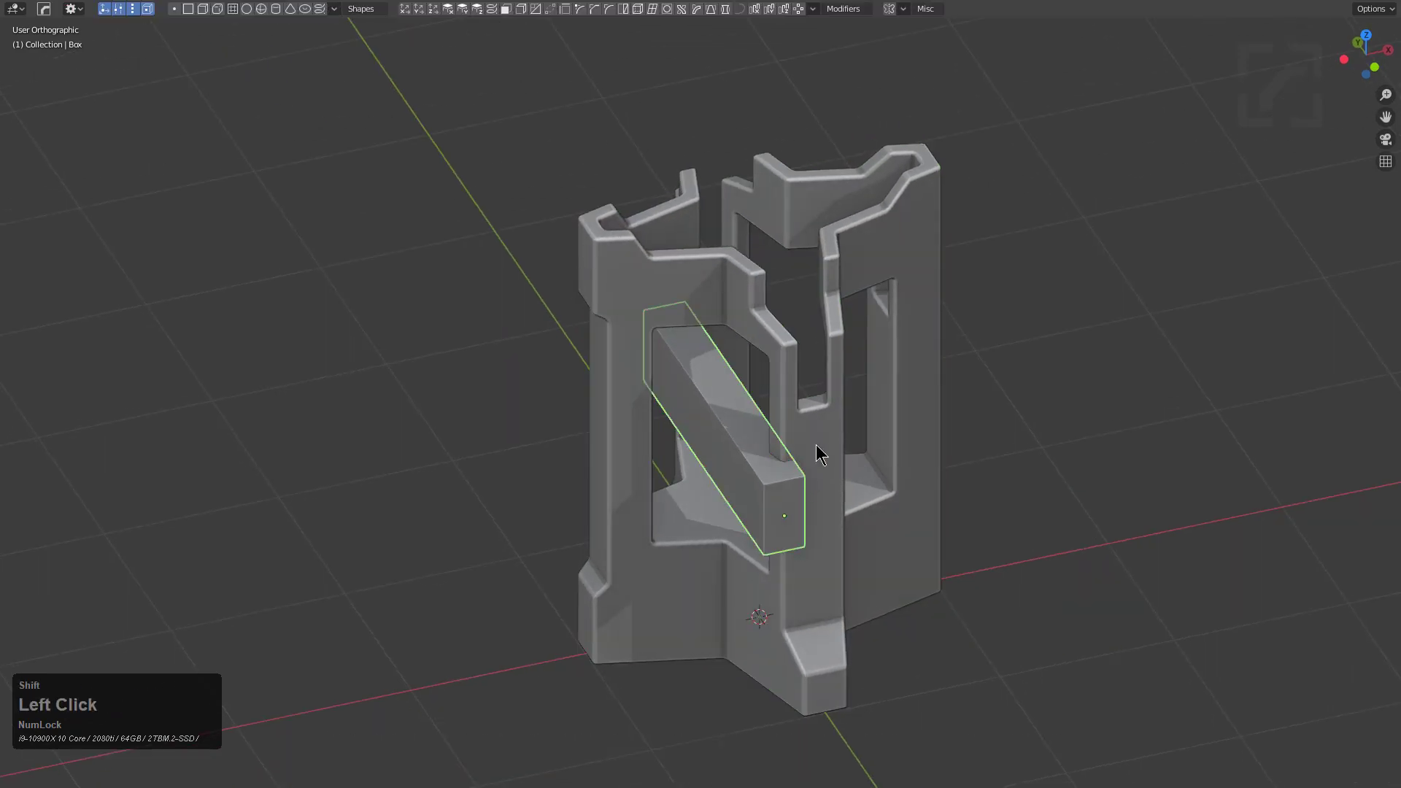
click(909, 440)
middle_drag(912, 439, 759, 469)
key(x)
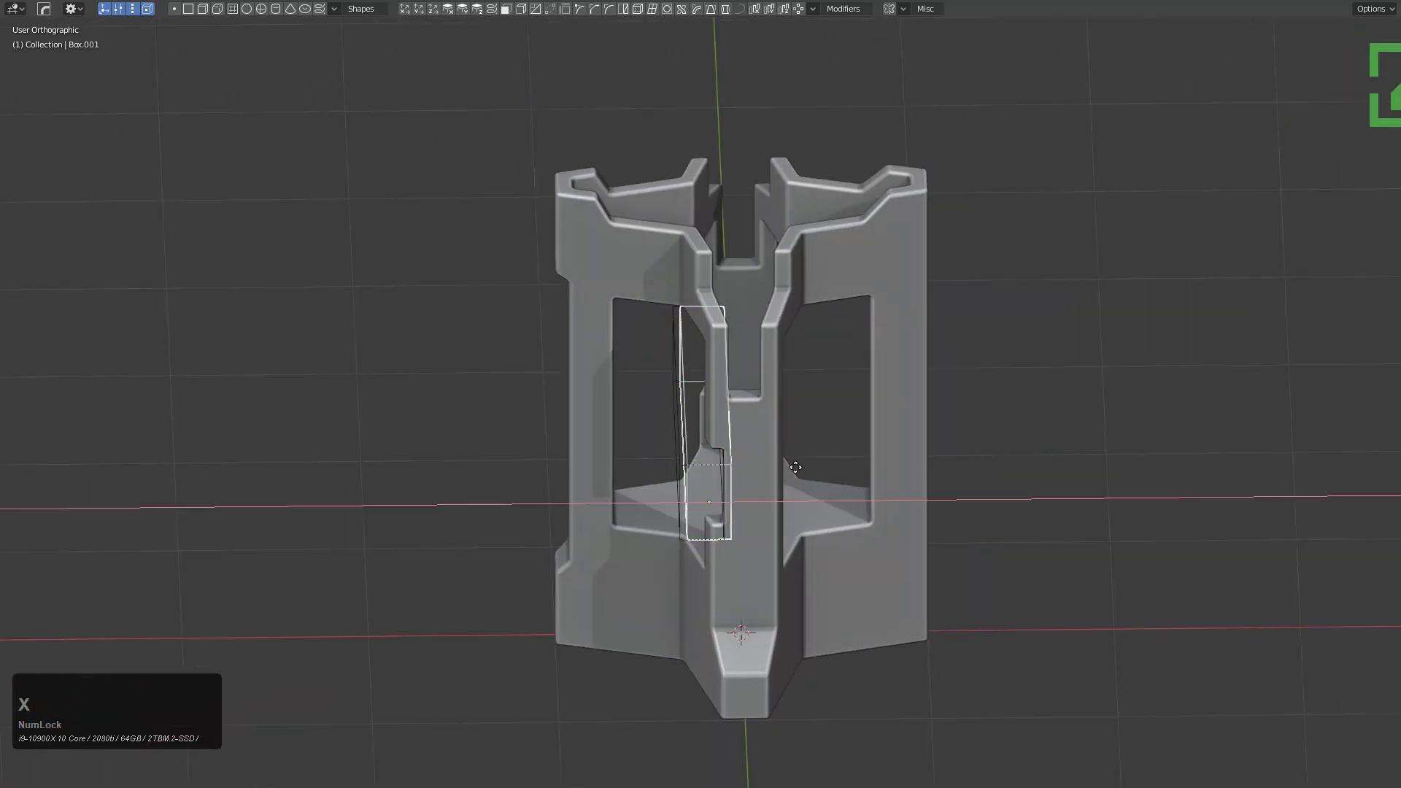
click(840, 473)
shift+click(895, 422)
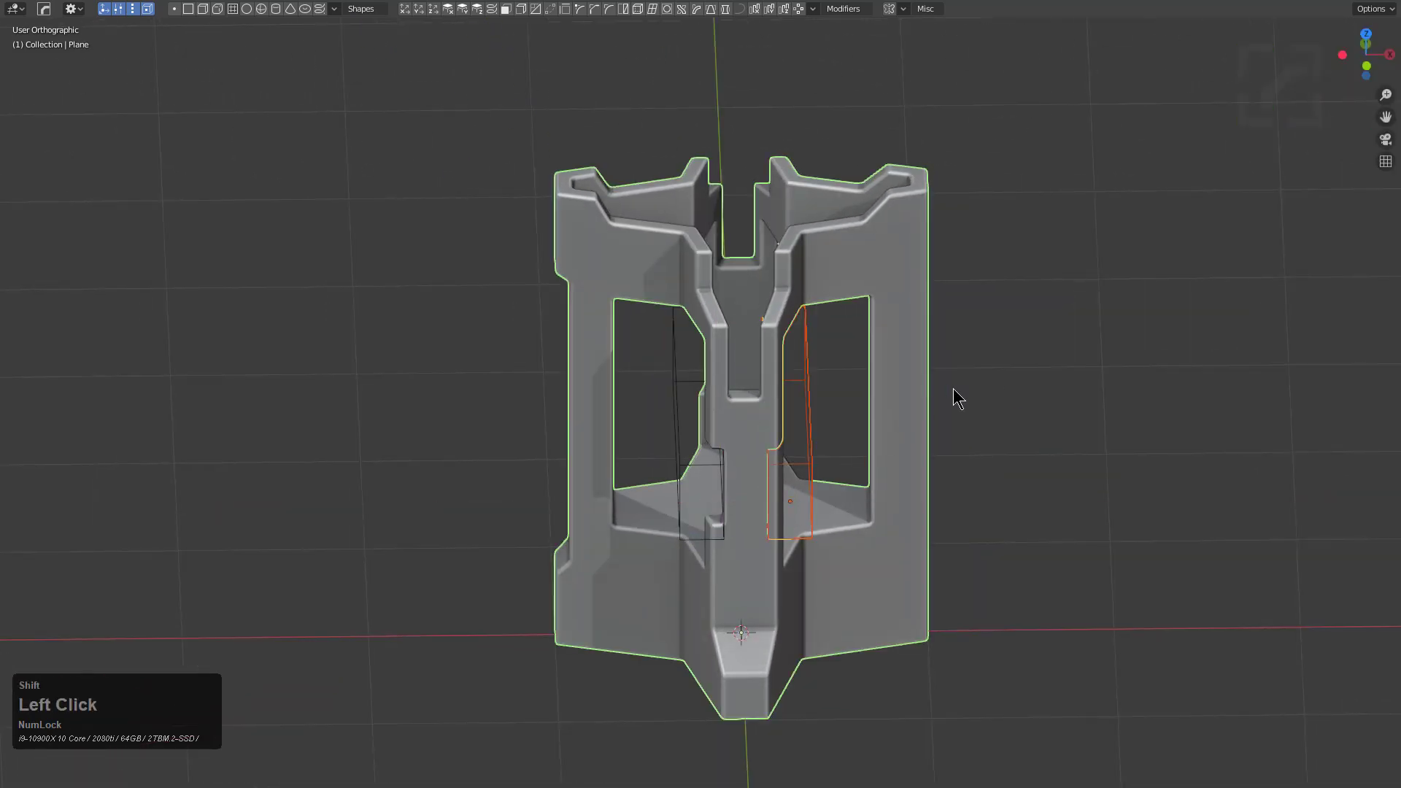
Step: Duplicate the box cutter again along X to the body's right outer edge and subtract it from the body
click(1006, 397)
middle_drag(1006, 400, 887, 434)
key(shift+d)
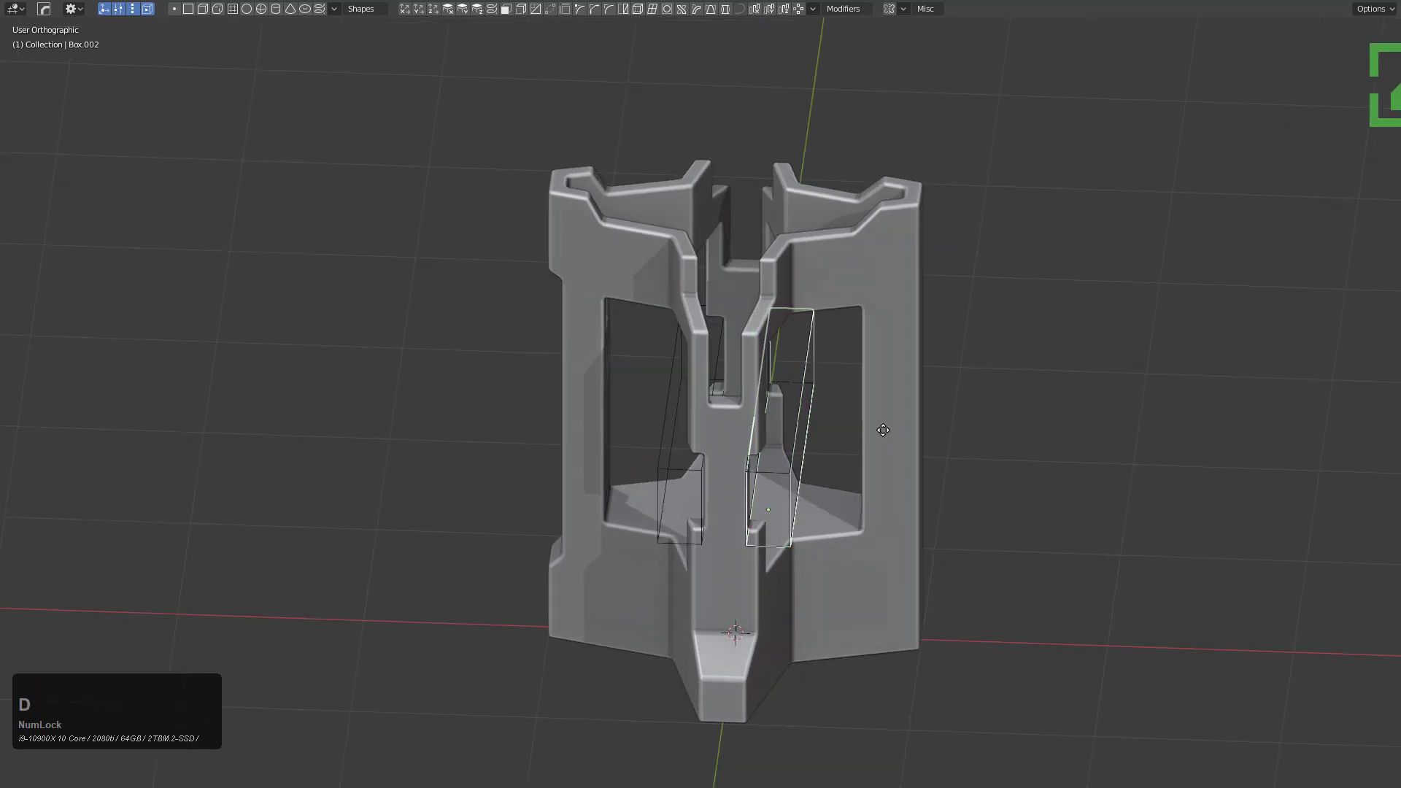
key(x)
click(1023, 437)
ctrl+click(923, 330)
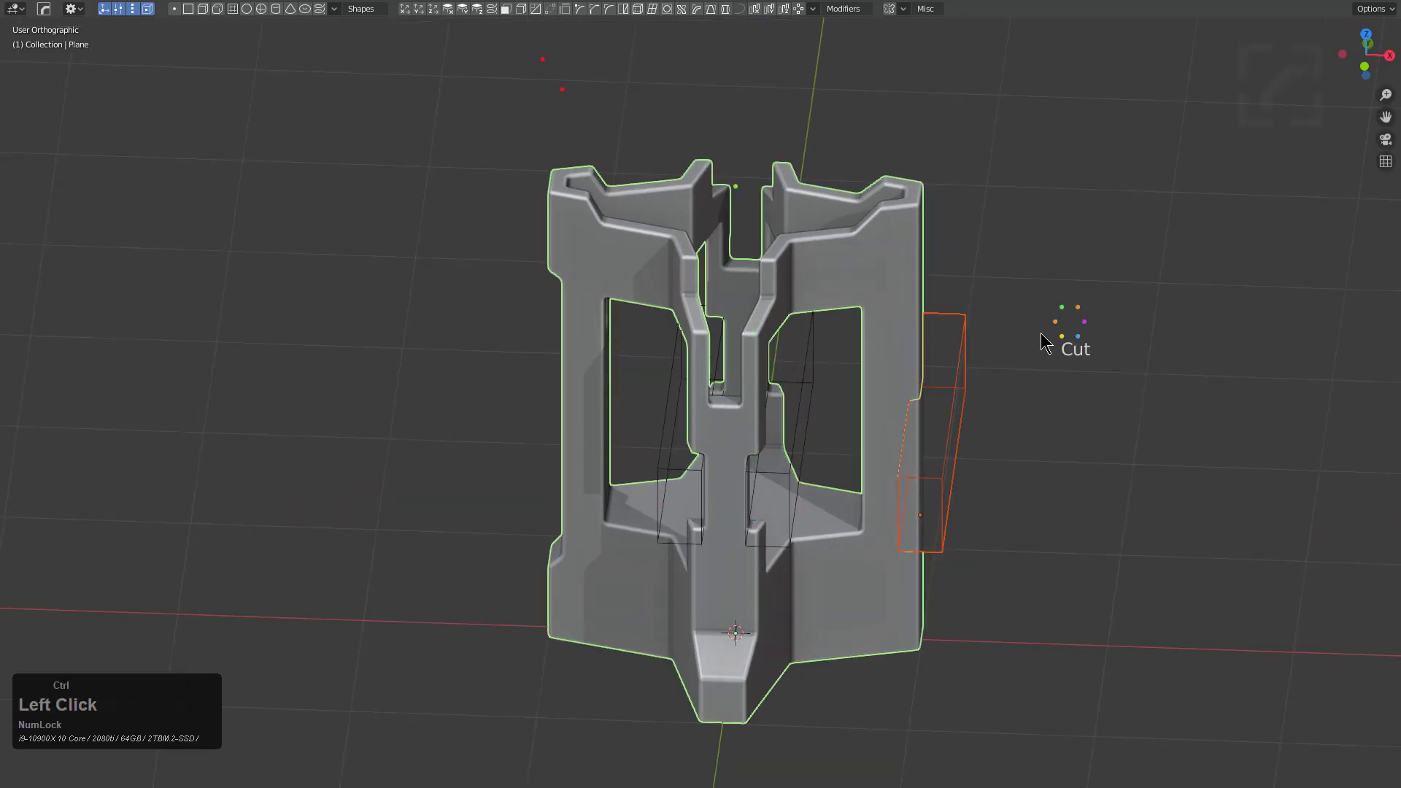
click(1056, 339)
Step: Shift the outer box cutter slightly along X and mirror it across the X axis to the opposite side
middle_drag(1010, 412, 1000, 413)
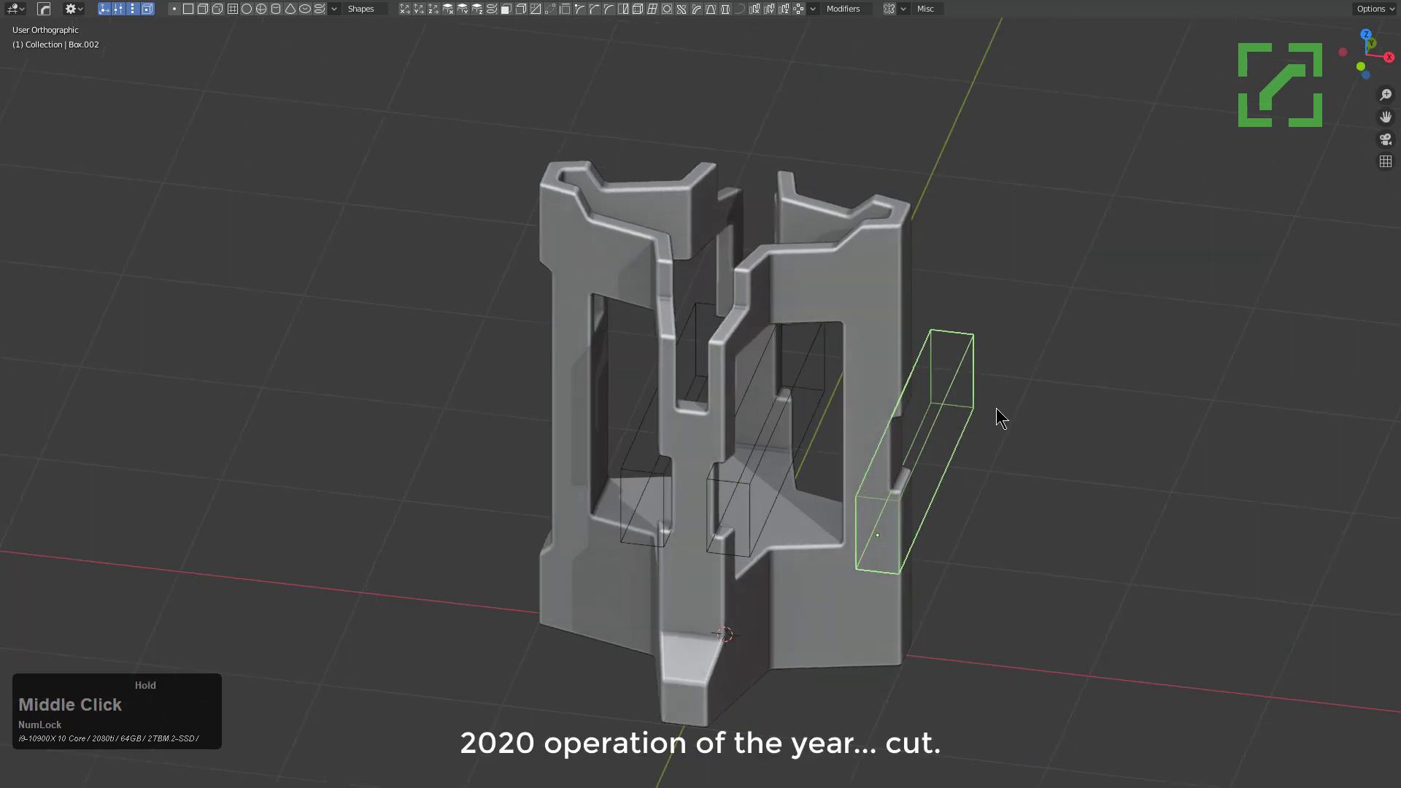
key(g)
key(x)
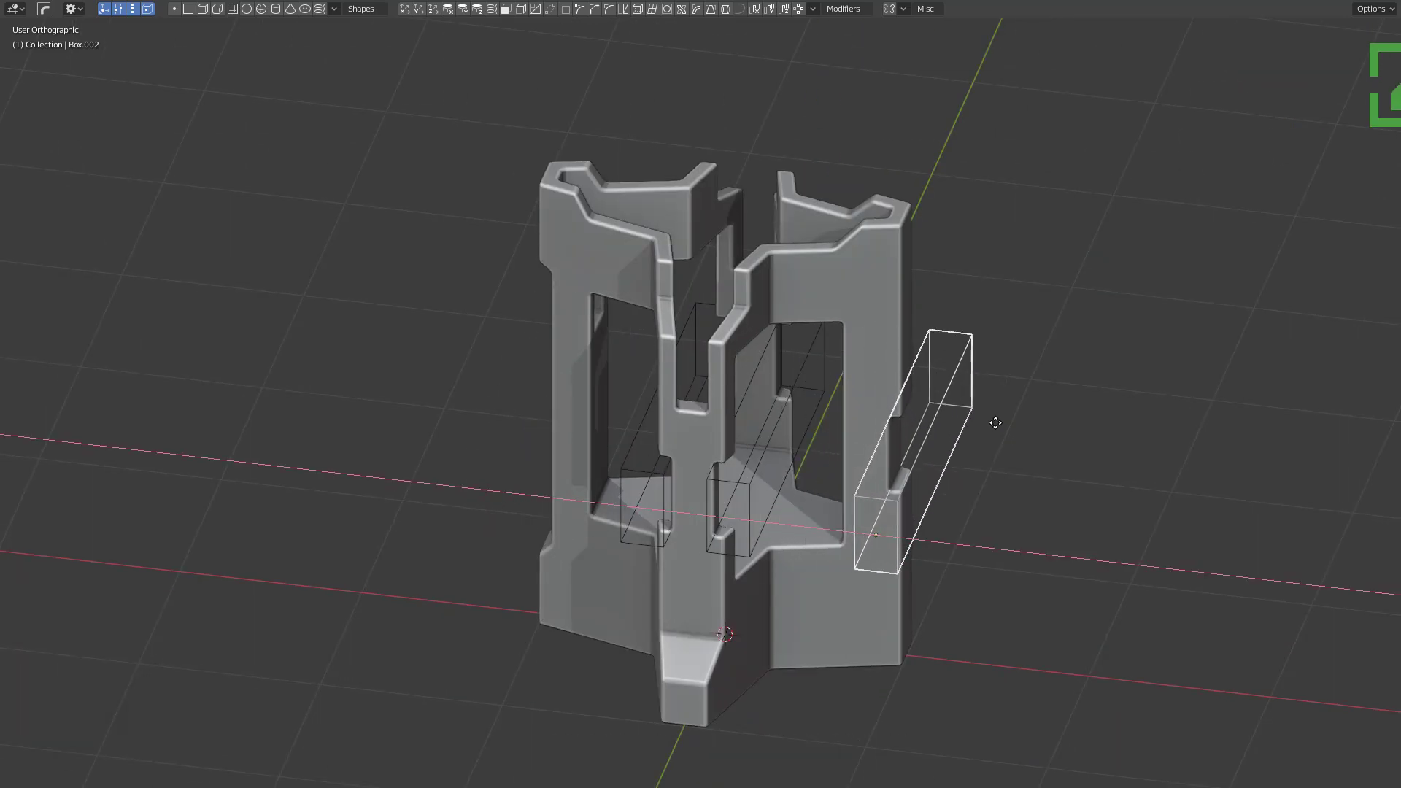
click(996, 422)
shift+click(898, 321)
key(alt+x)
click(848, 648)
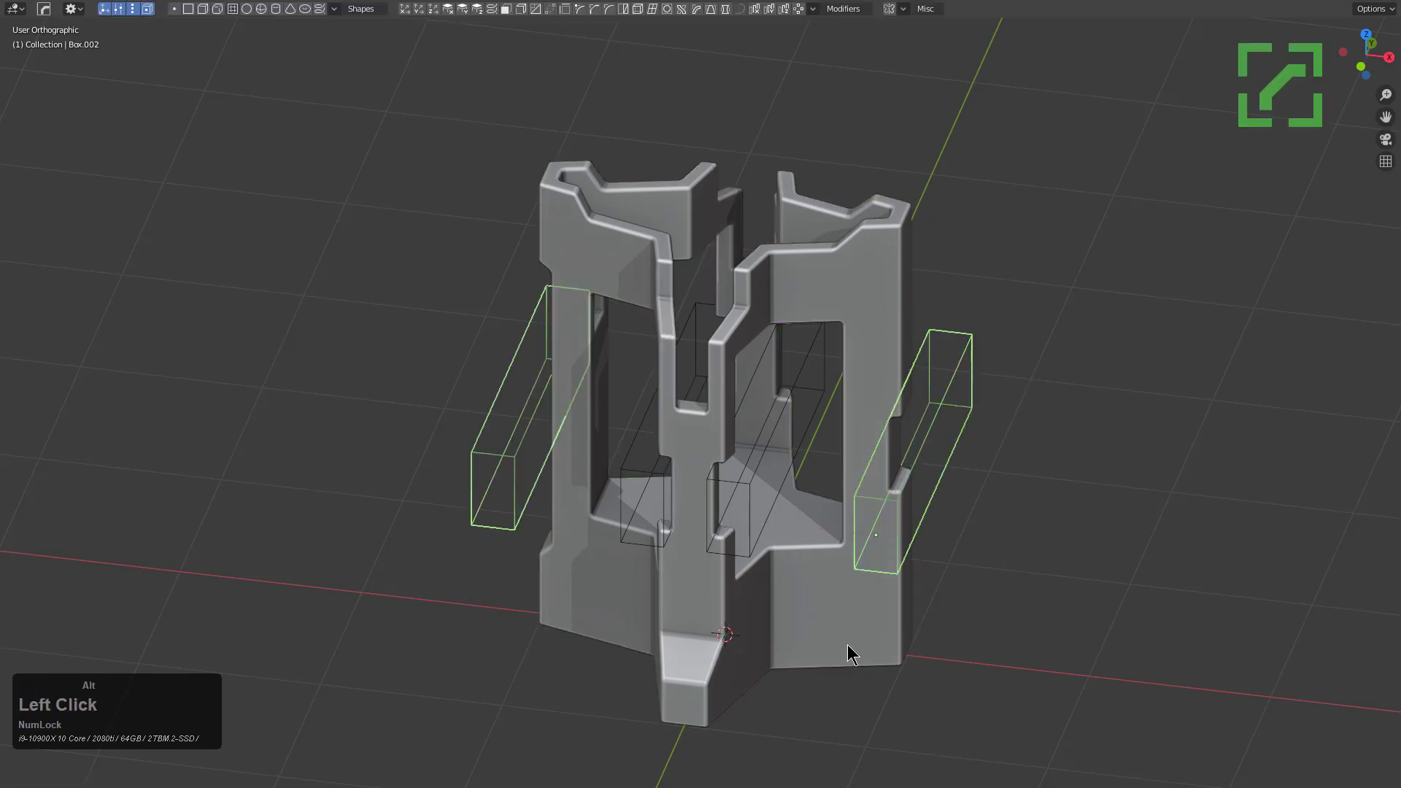
Step: Hide the box cutters and run Sharpen on the star body
key(1)
middle_drag(866, 462, 902, 379)
key(alt+q)
click(900, 379)
key(q)
double_click(890, 409)
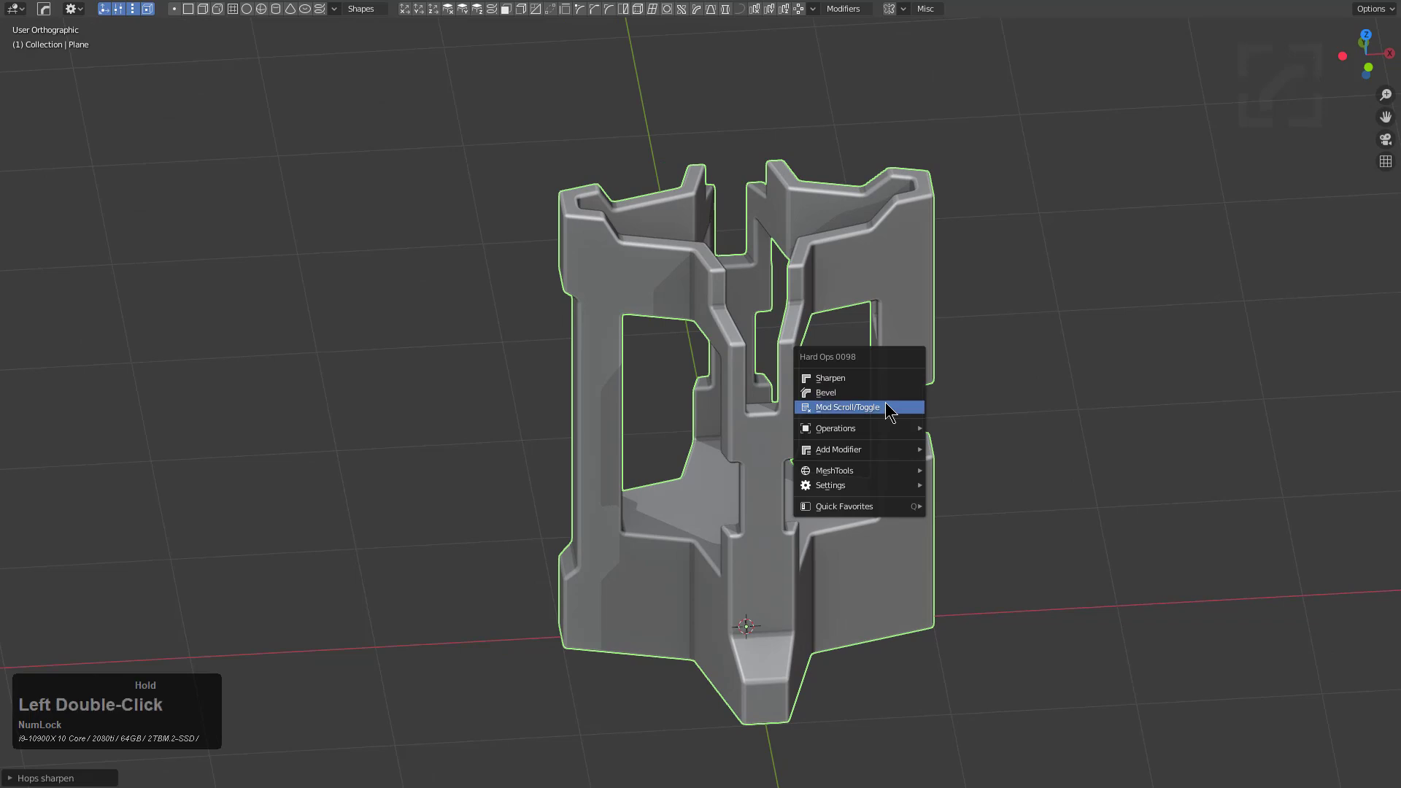
key(Escape)
Step: Mirror the star body across the X axis
key(alt+x)
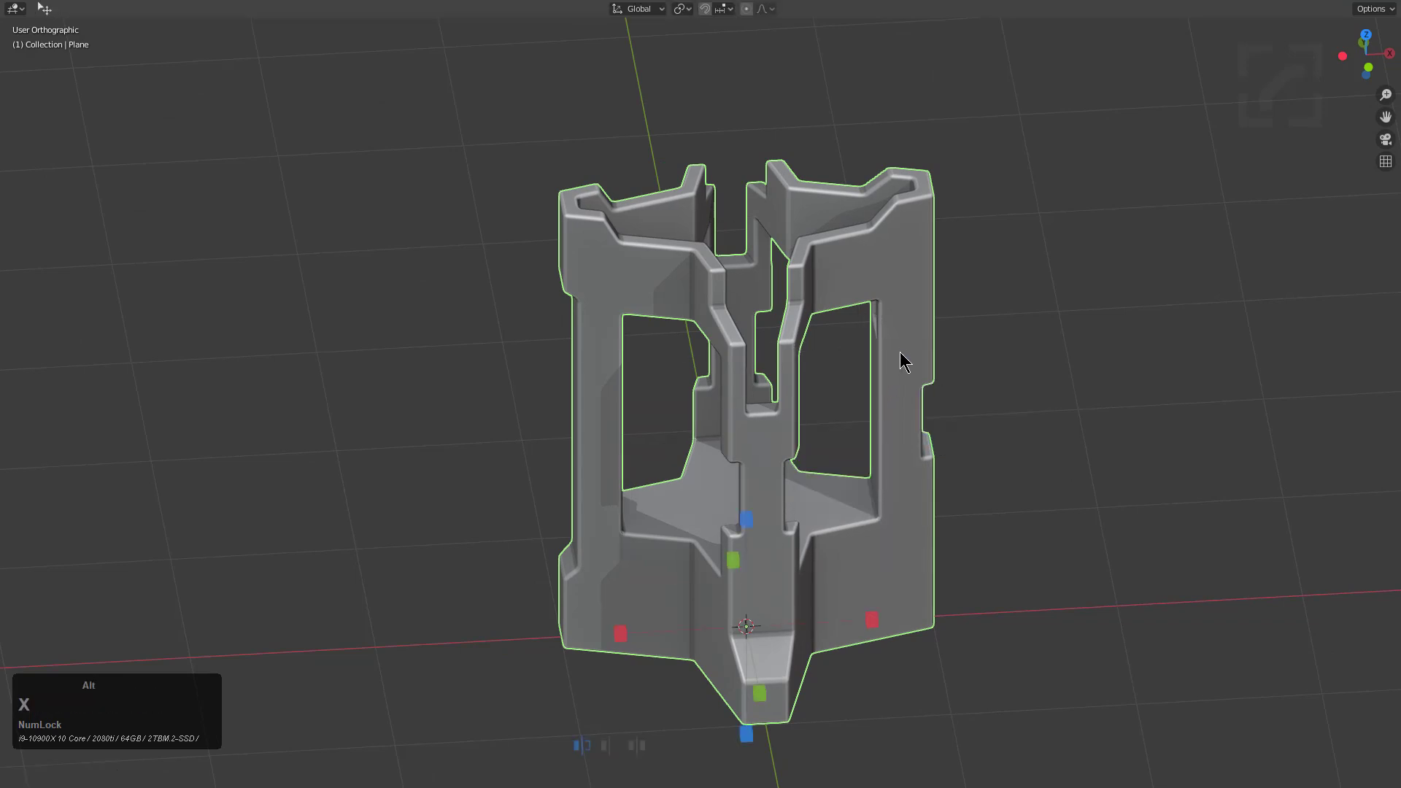
click(874, 613)
middle_drag(882, 460, 861, 488)
Step: Start another Bevel adjustment on the mirrored star body
click(883, 421)
key(q)
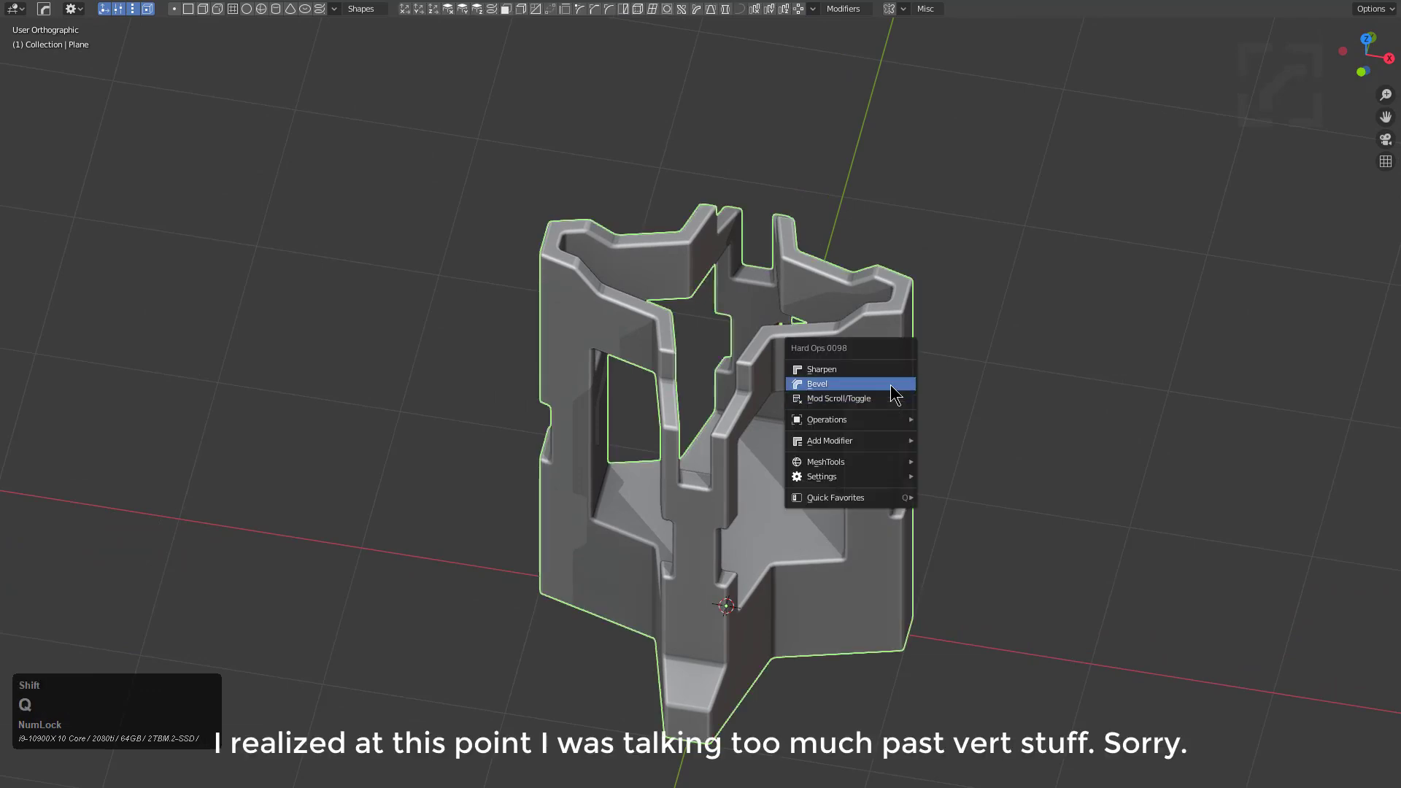